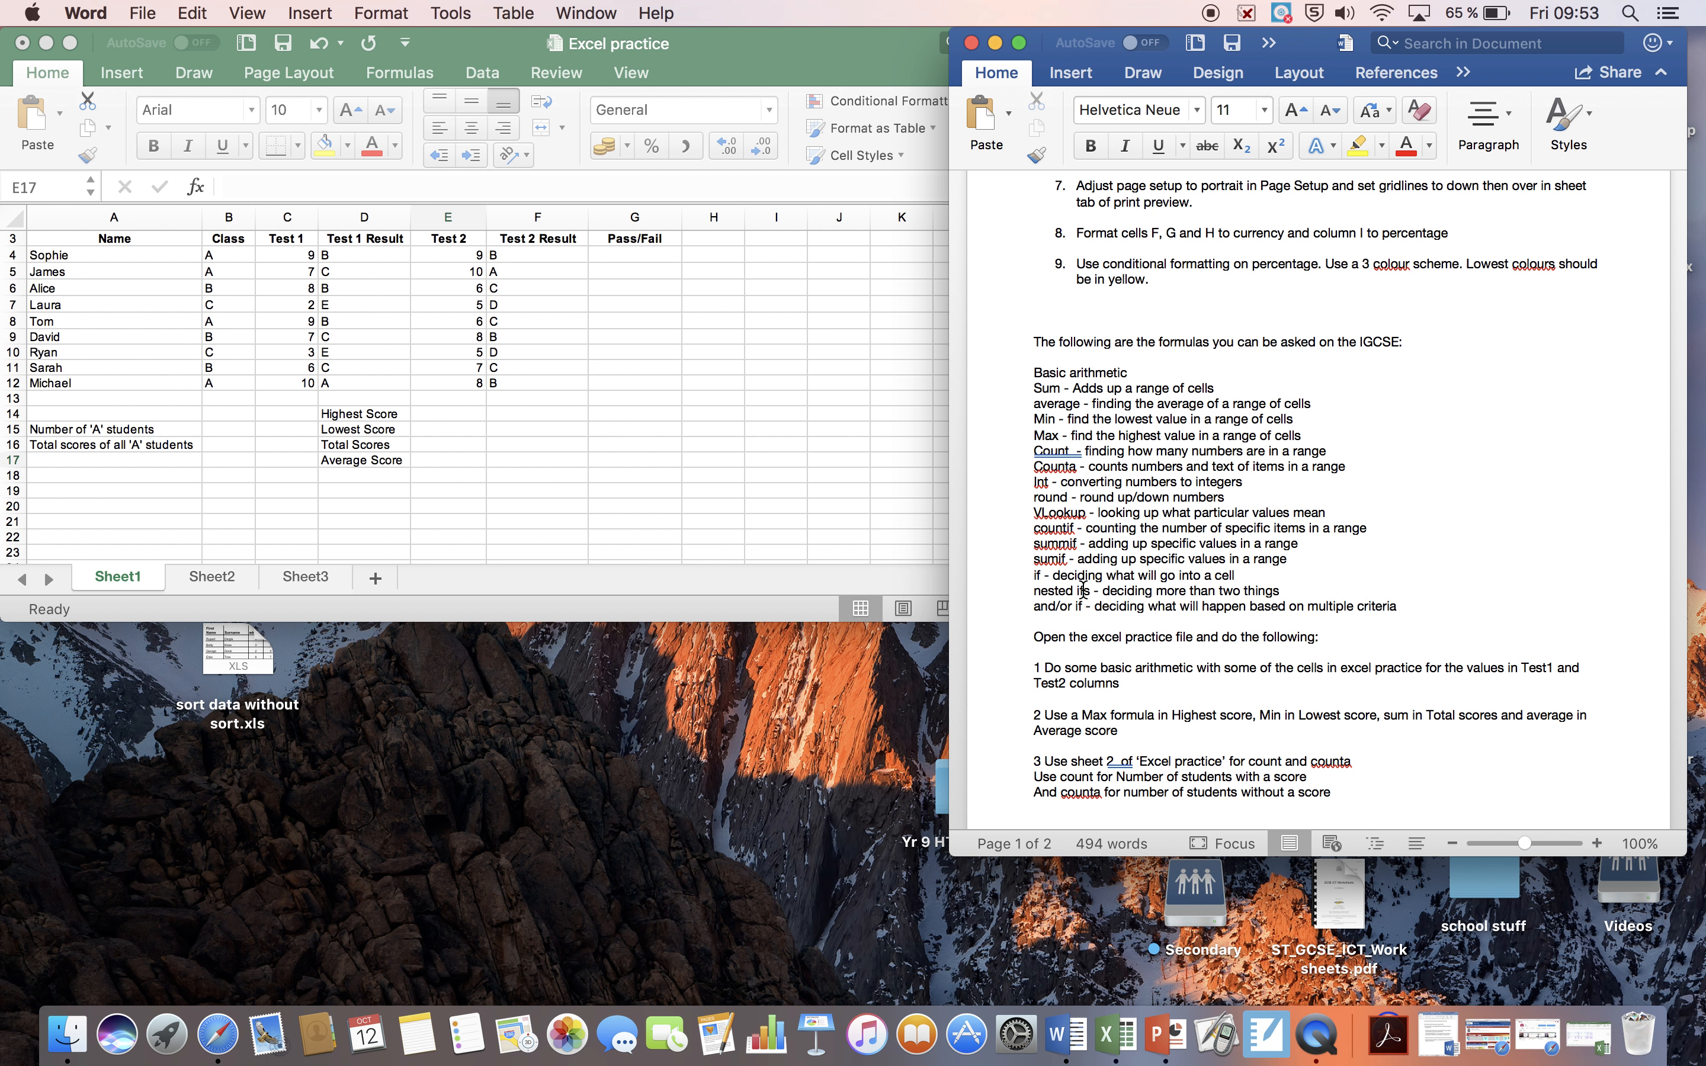
Step: Switch to the Excel practice workbook and enter =MAX(E4:E12) in E14 to find the highest Test 2 score
scroll(1083, 591, down, 2)
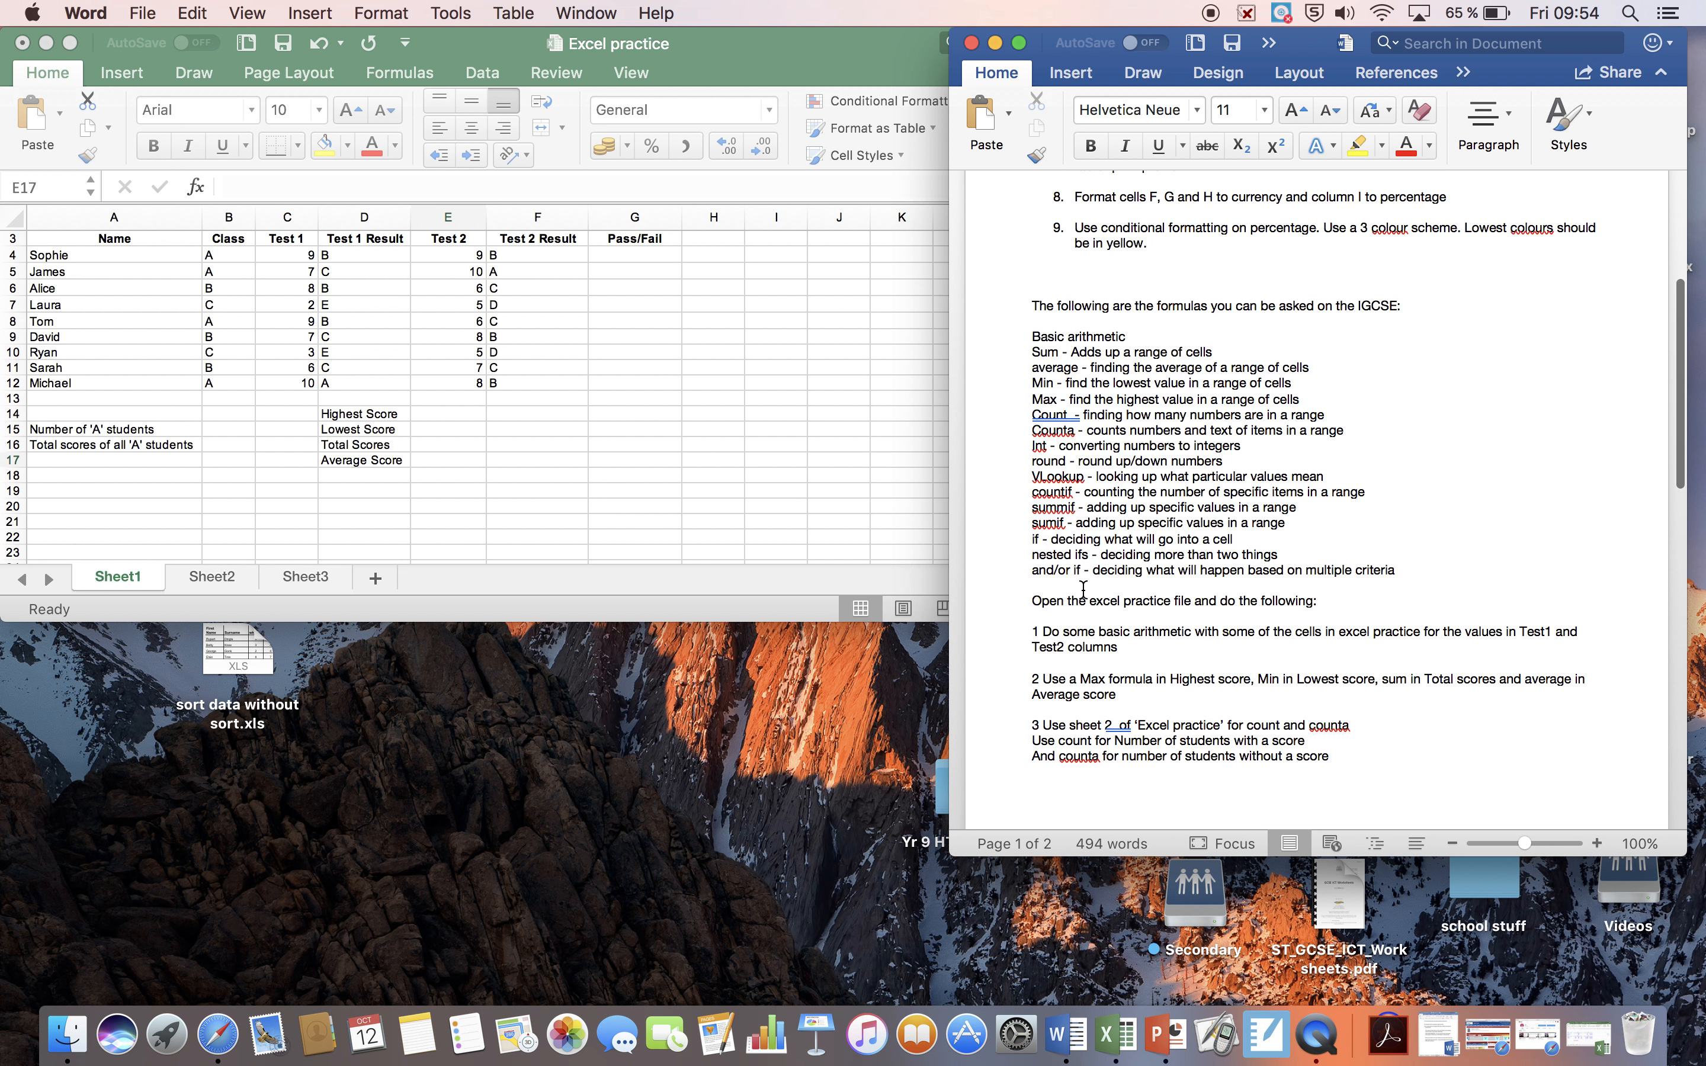
click(571, 423)
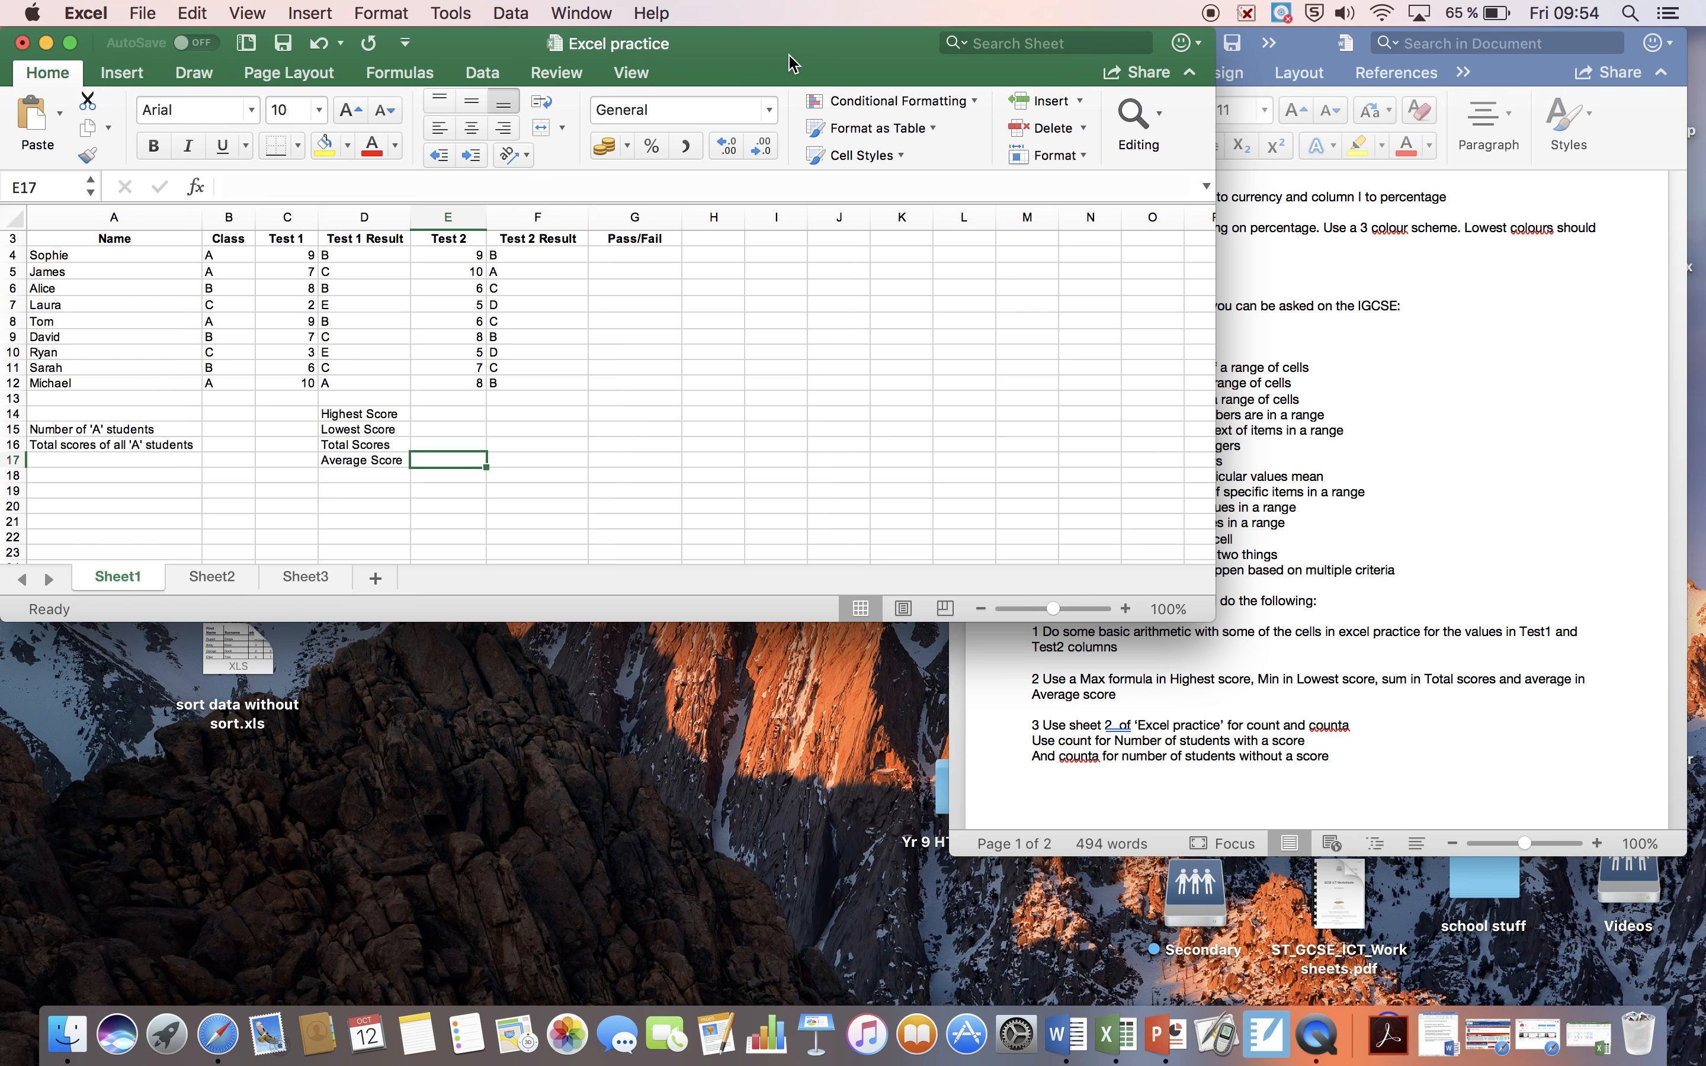
click(462, 416)
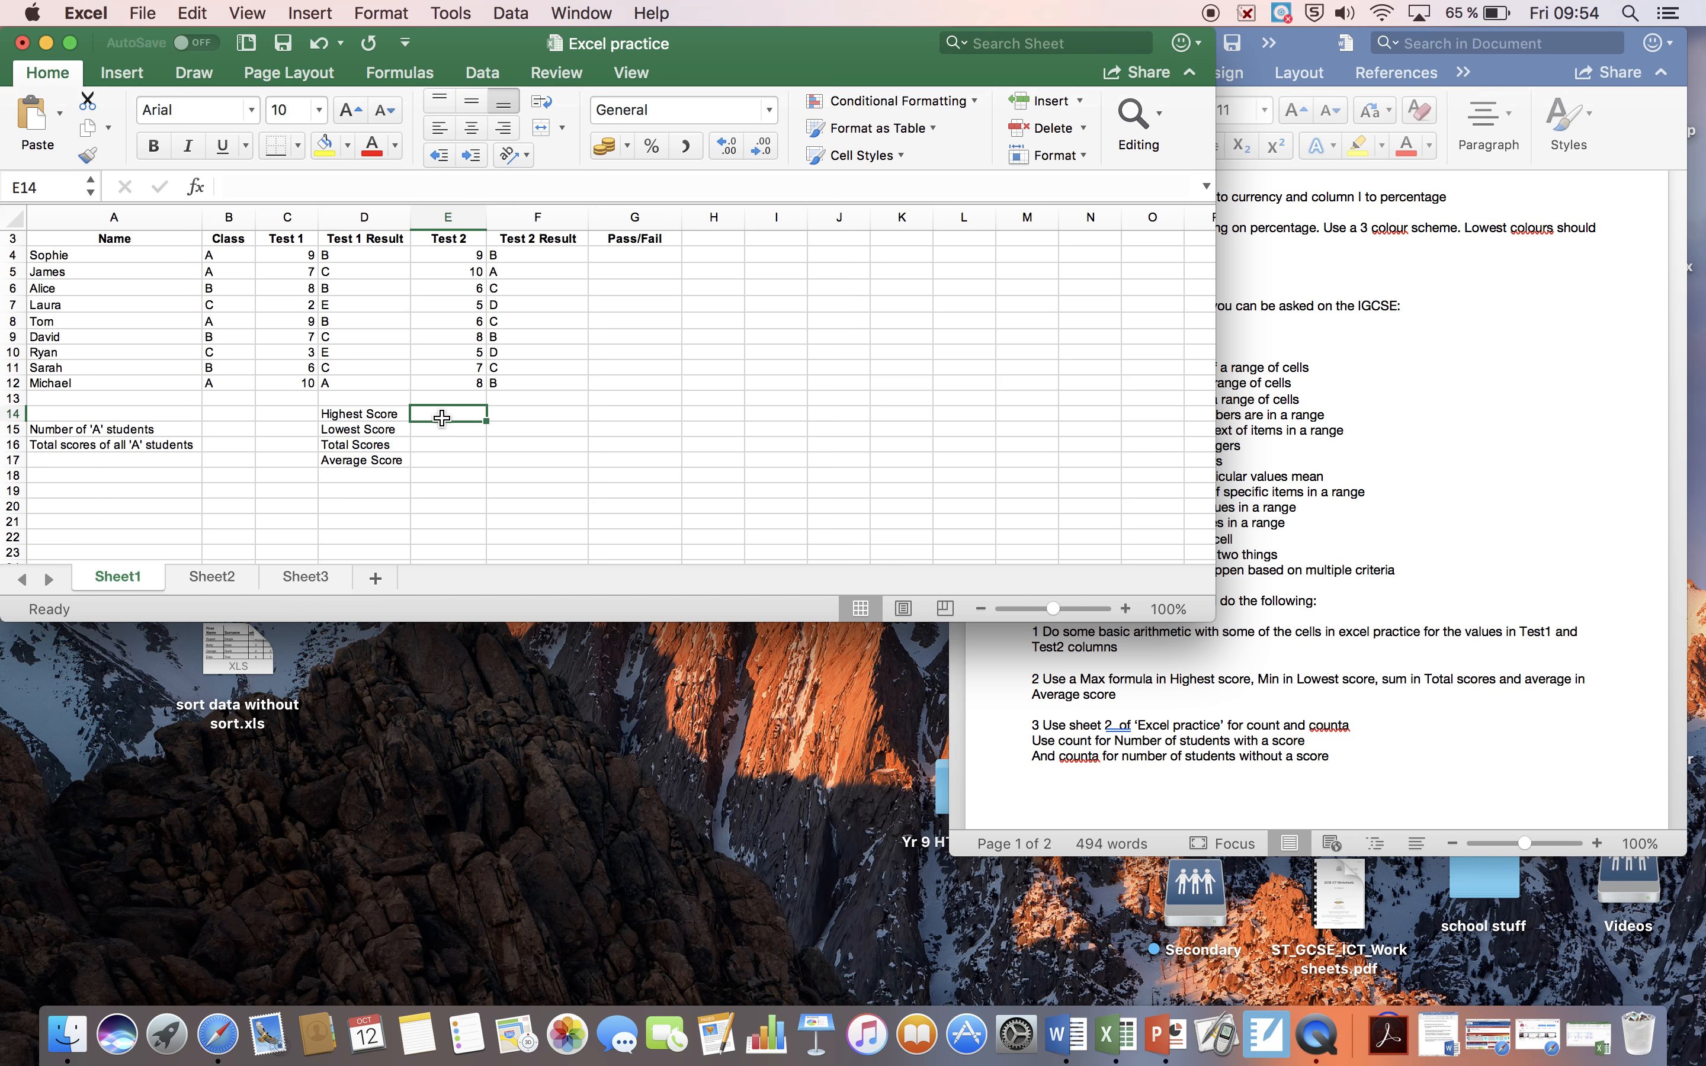
text(=)
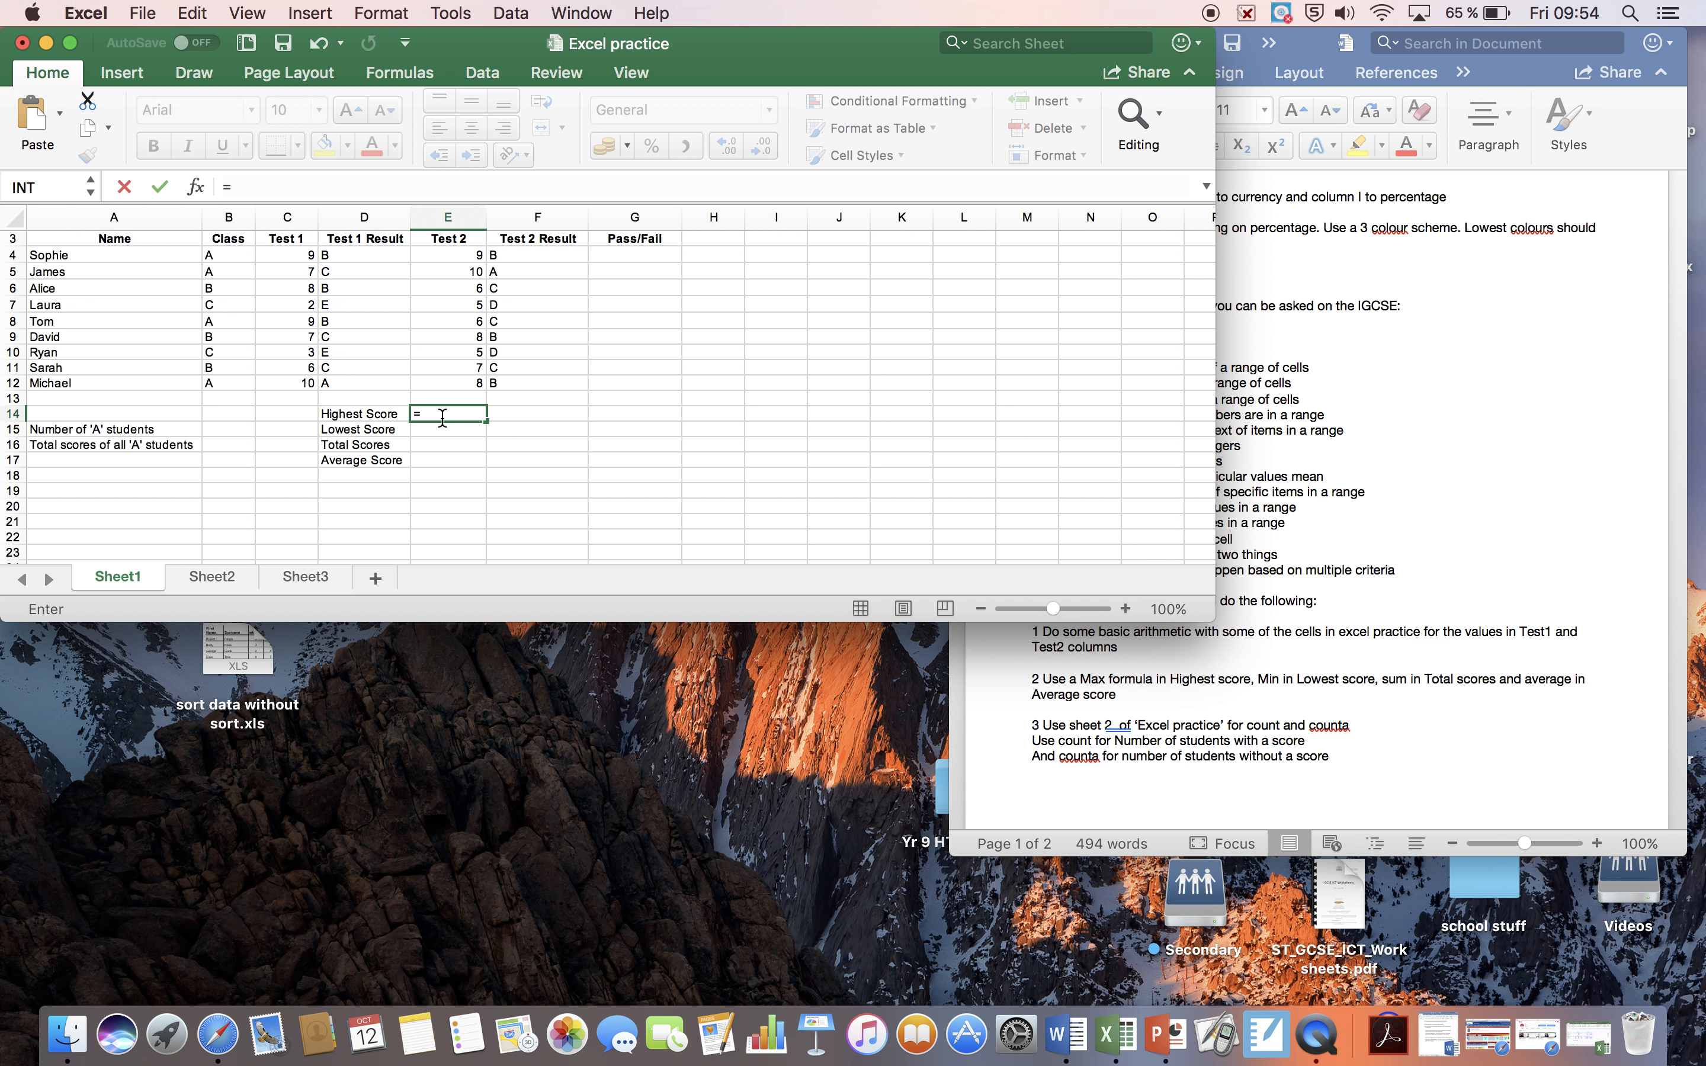
text(max)
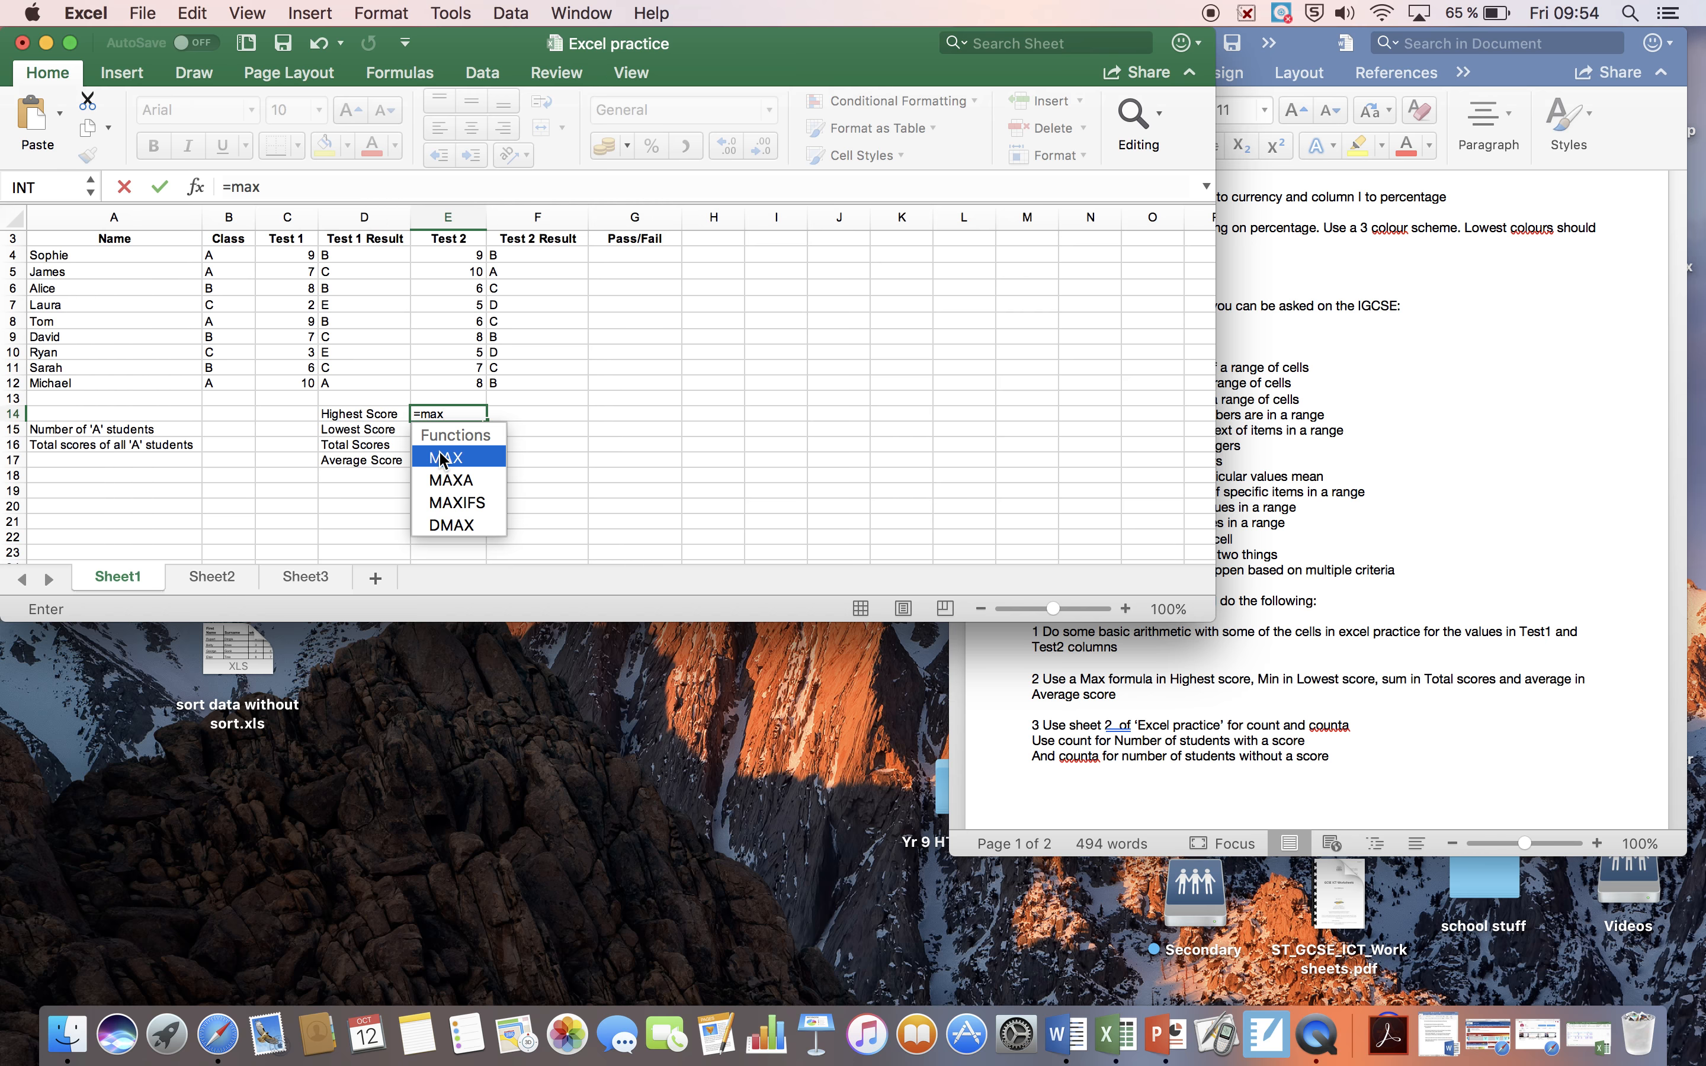
double_click(441, 458)
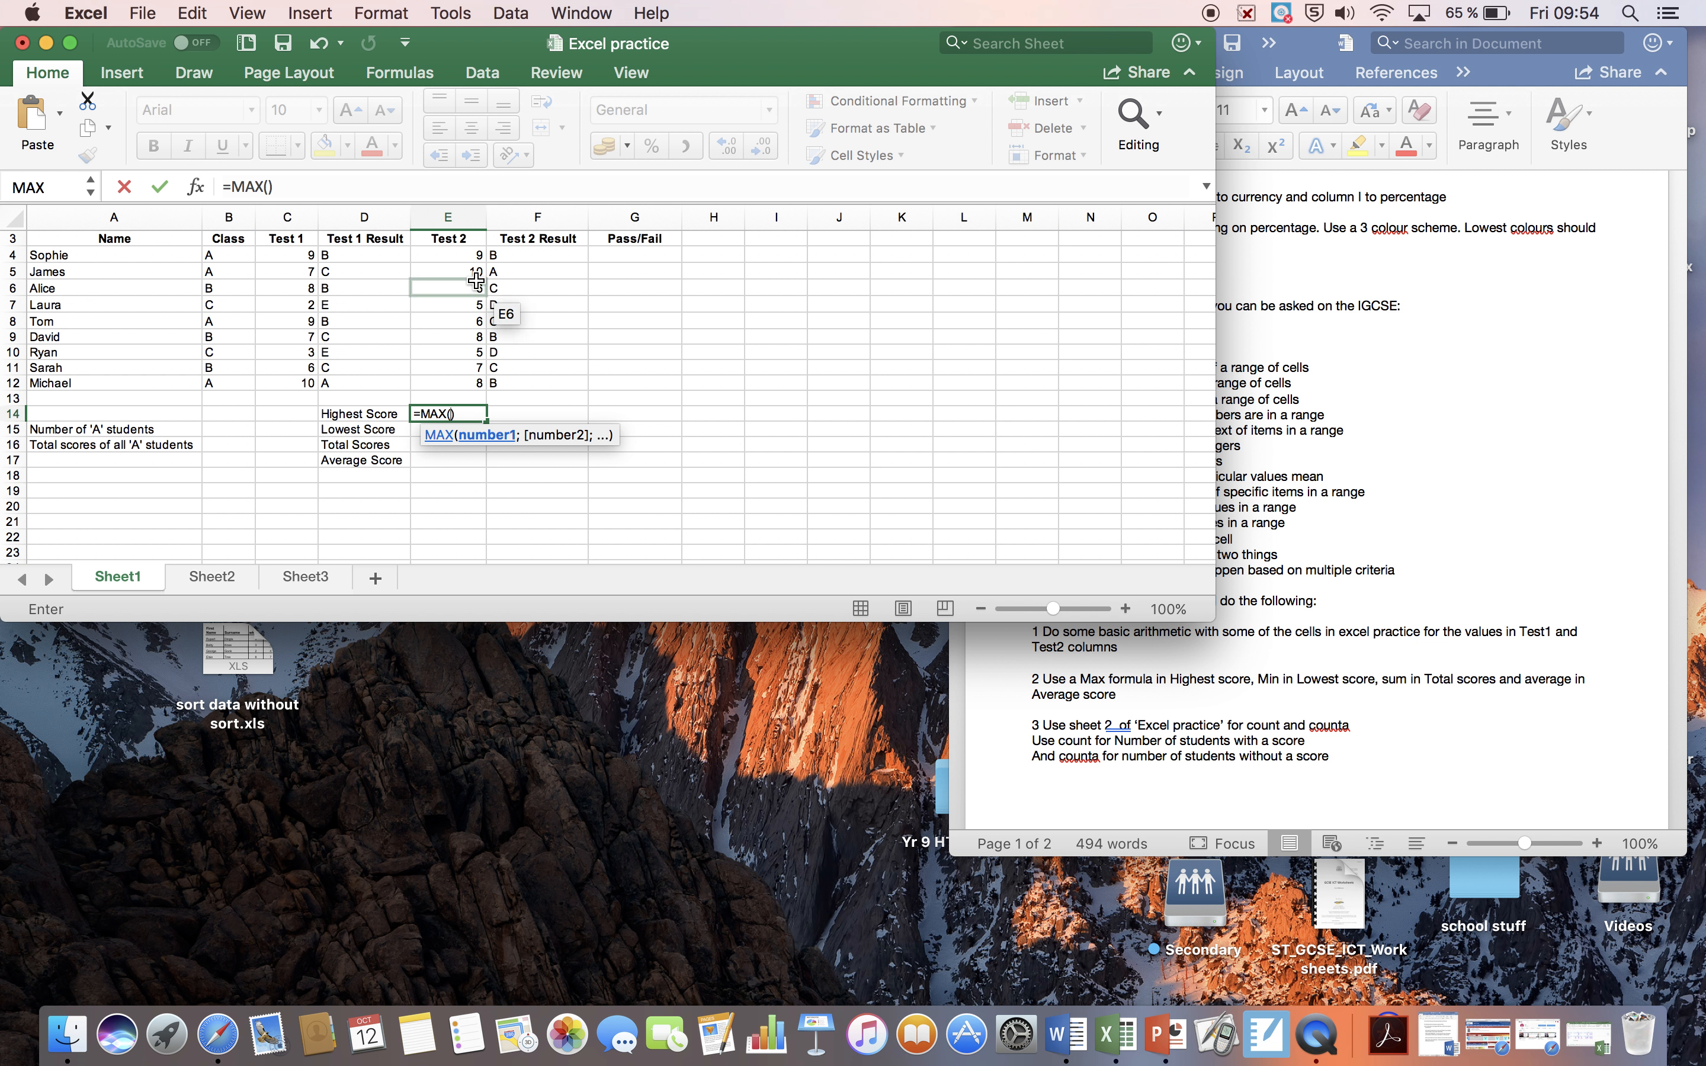
click(473, 263)
drag(472, 263, 457, 377)
key(Return)
click(460, 411)
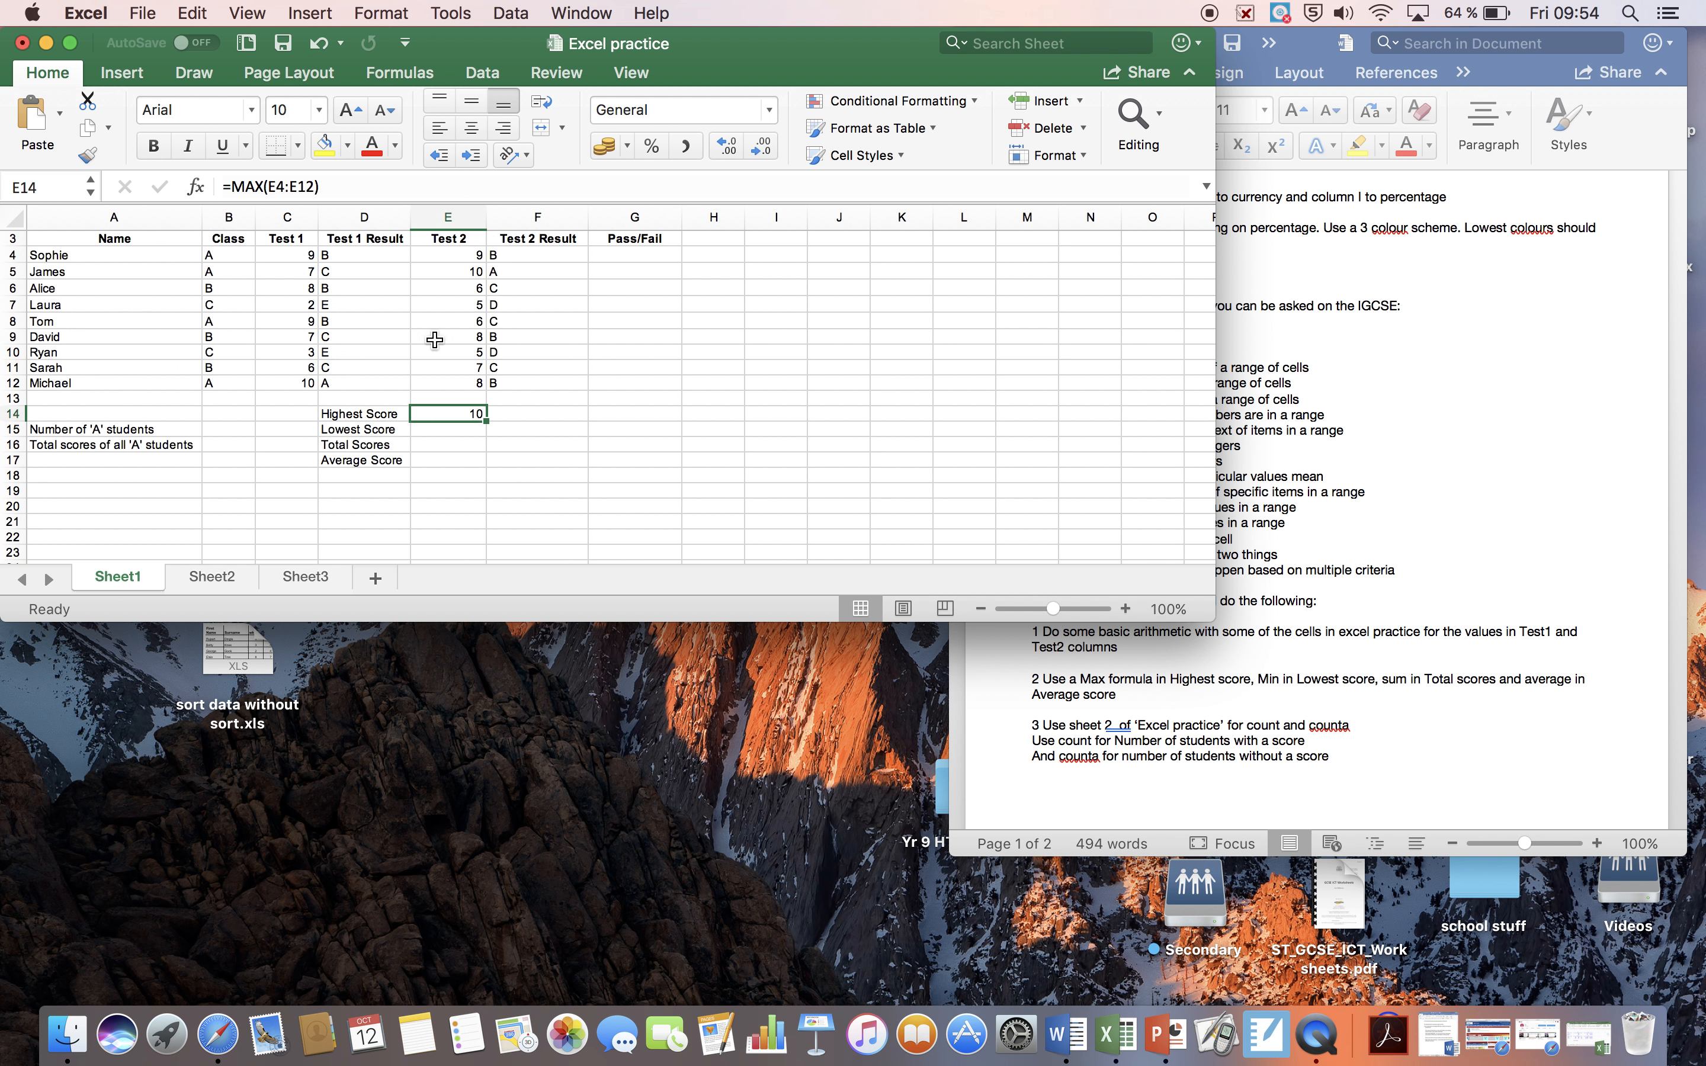
click(351, 188)
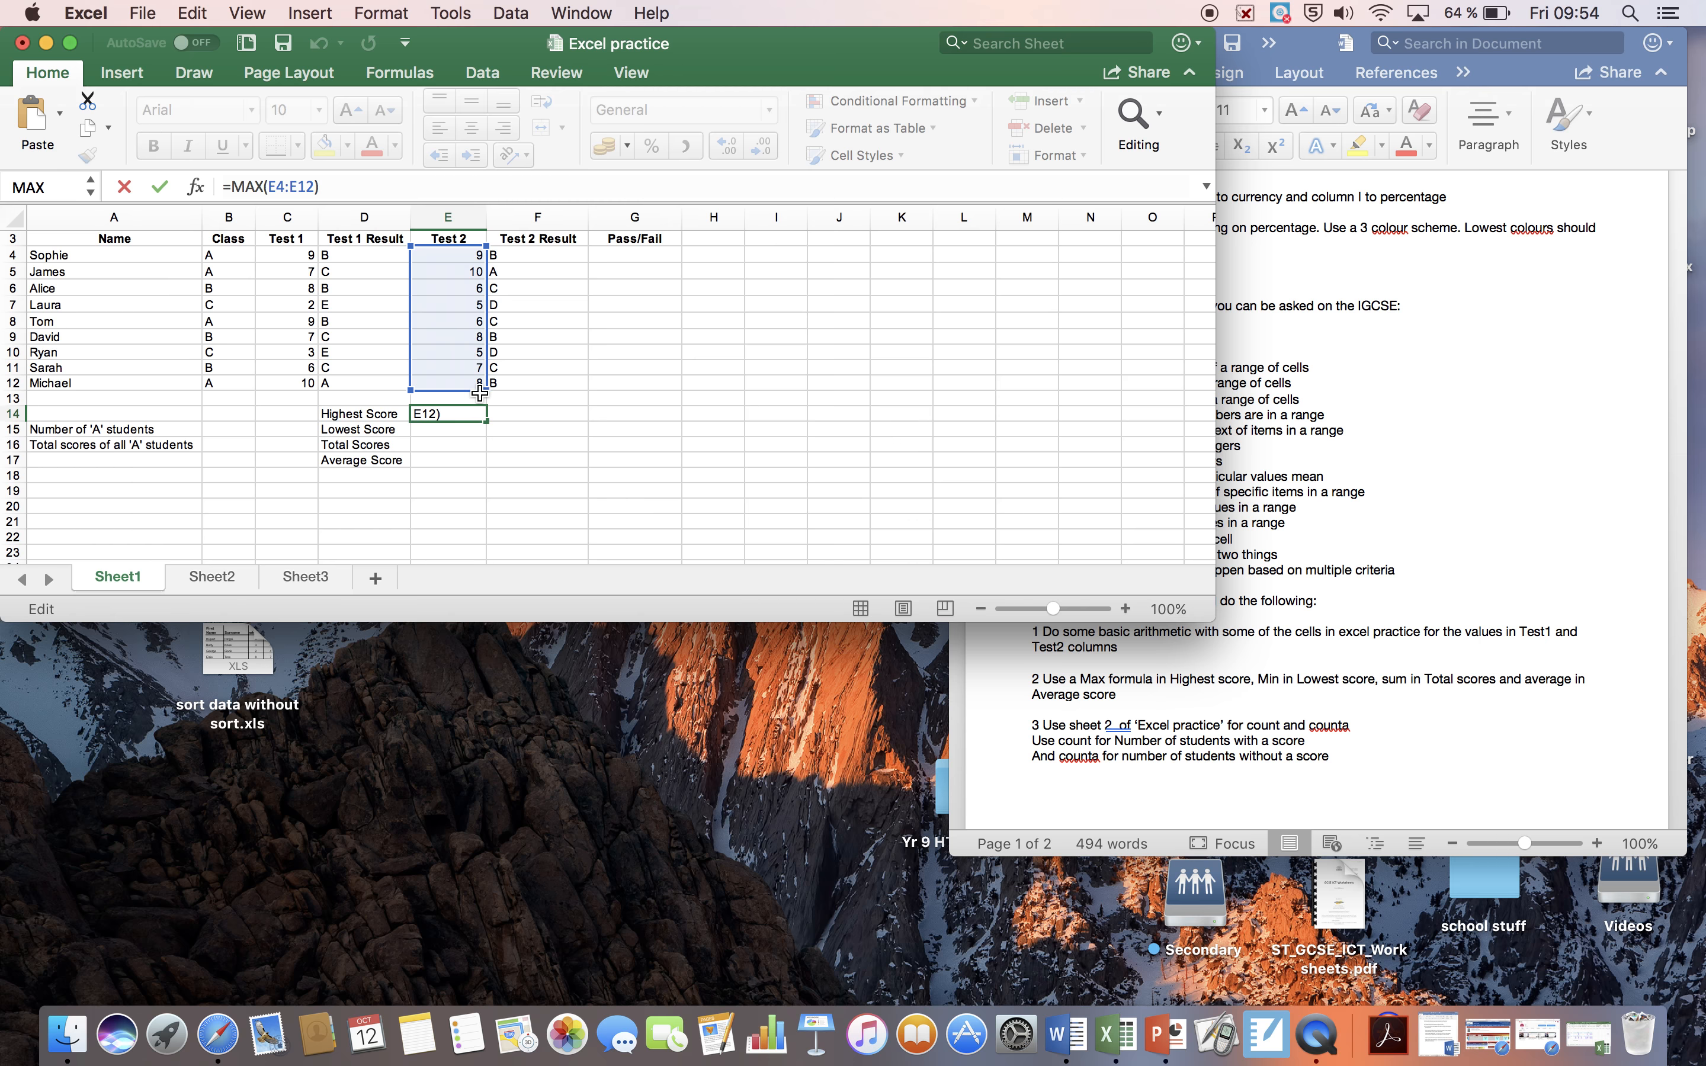
key(Return)
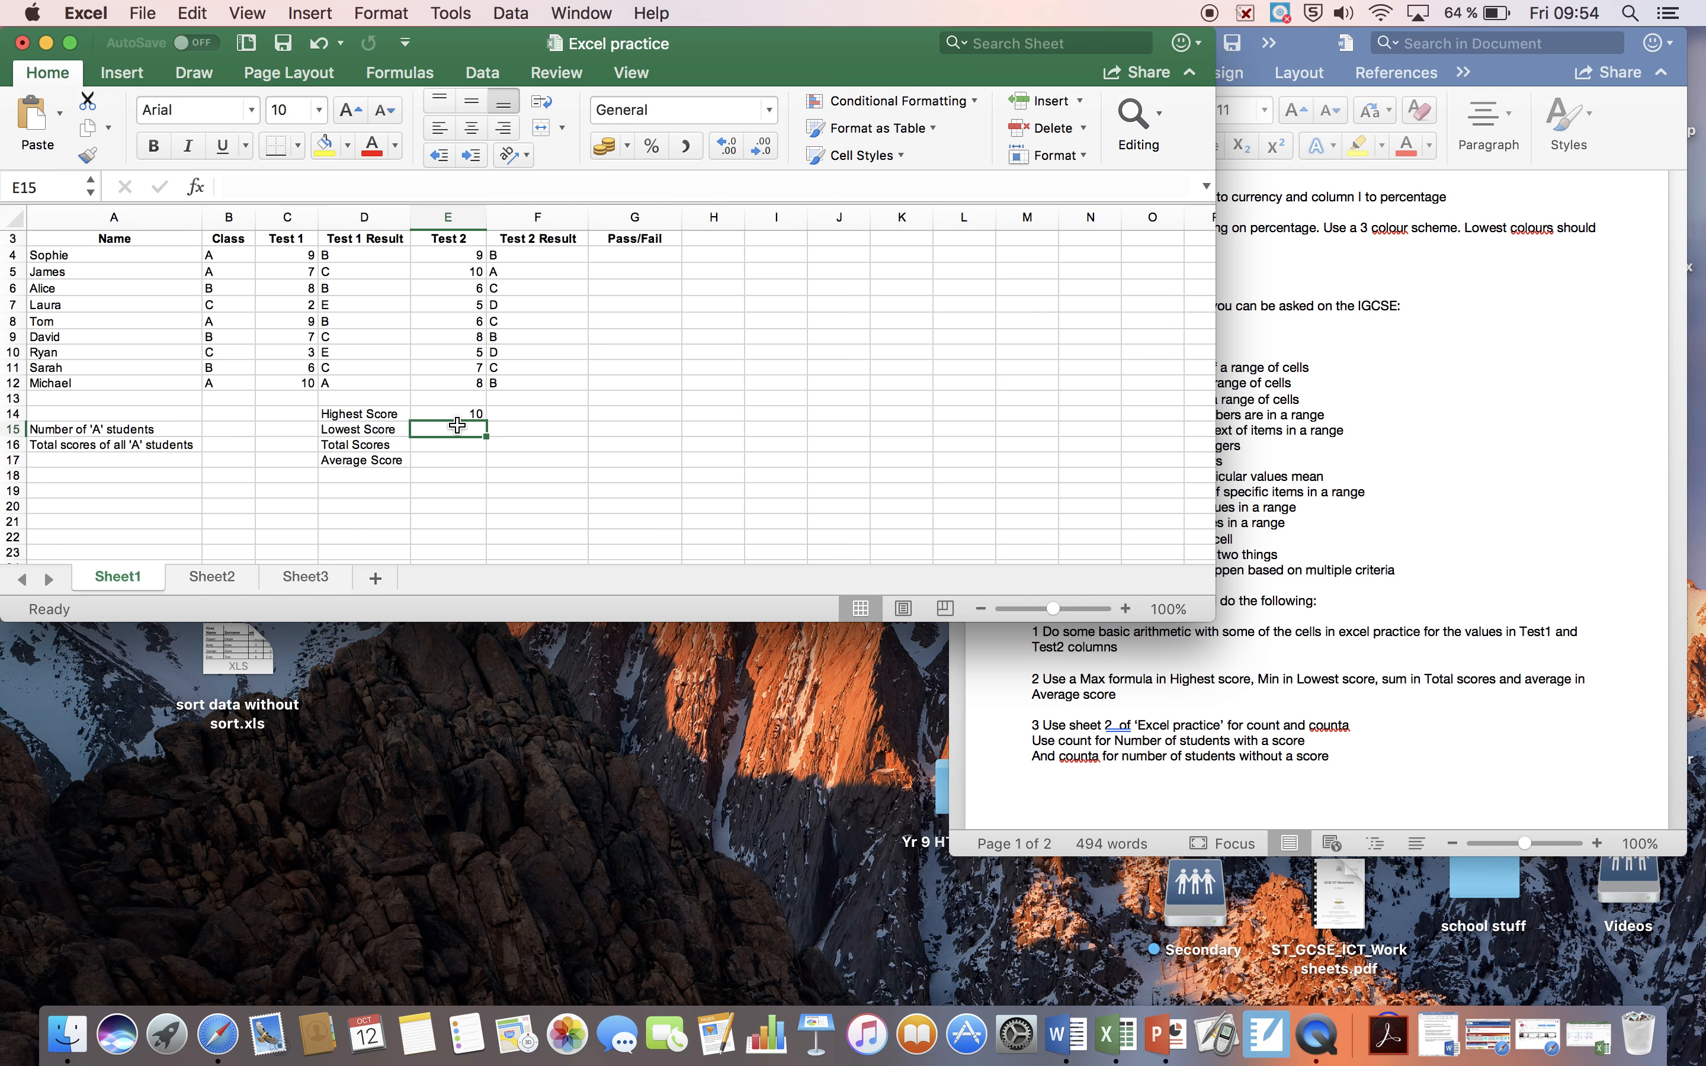
Step: Enter =MIN(E4:E12) in E15 to find the lowest Test 2 score
text(=min)
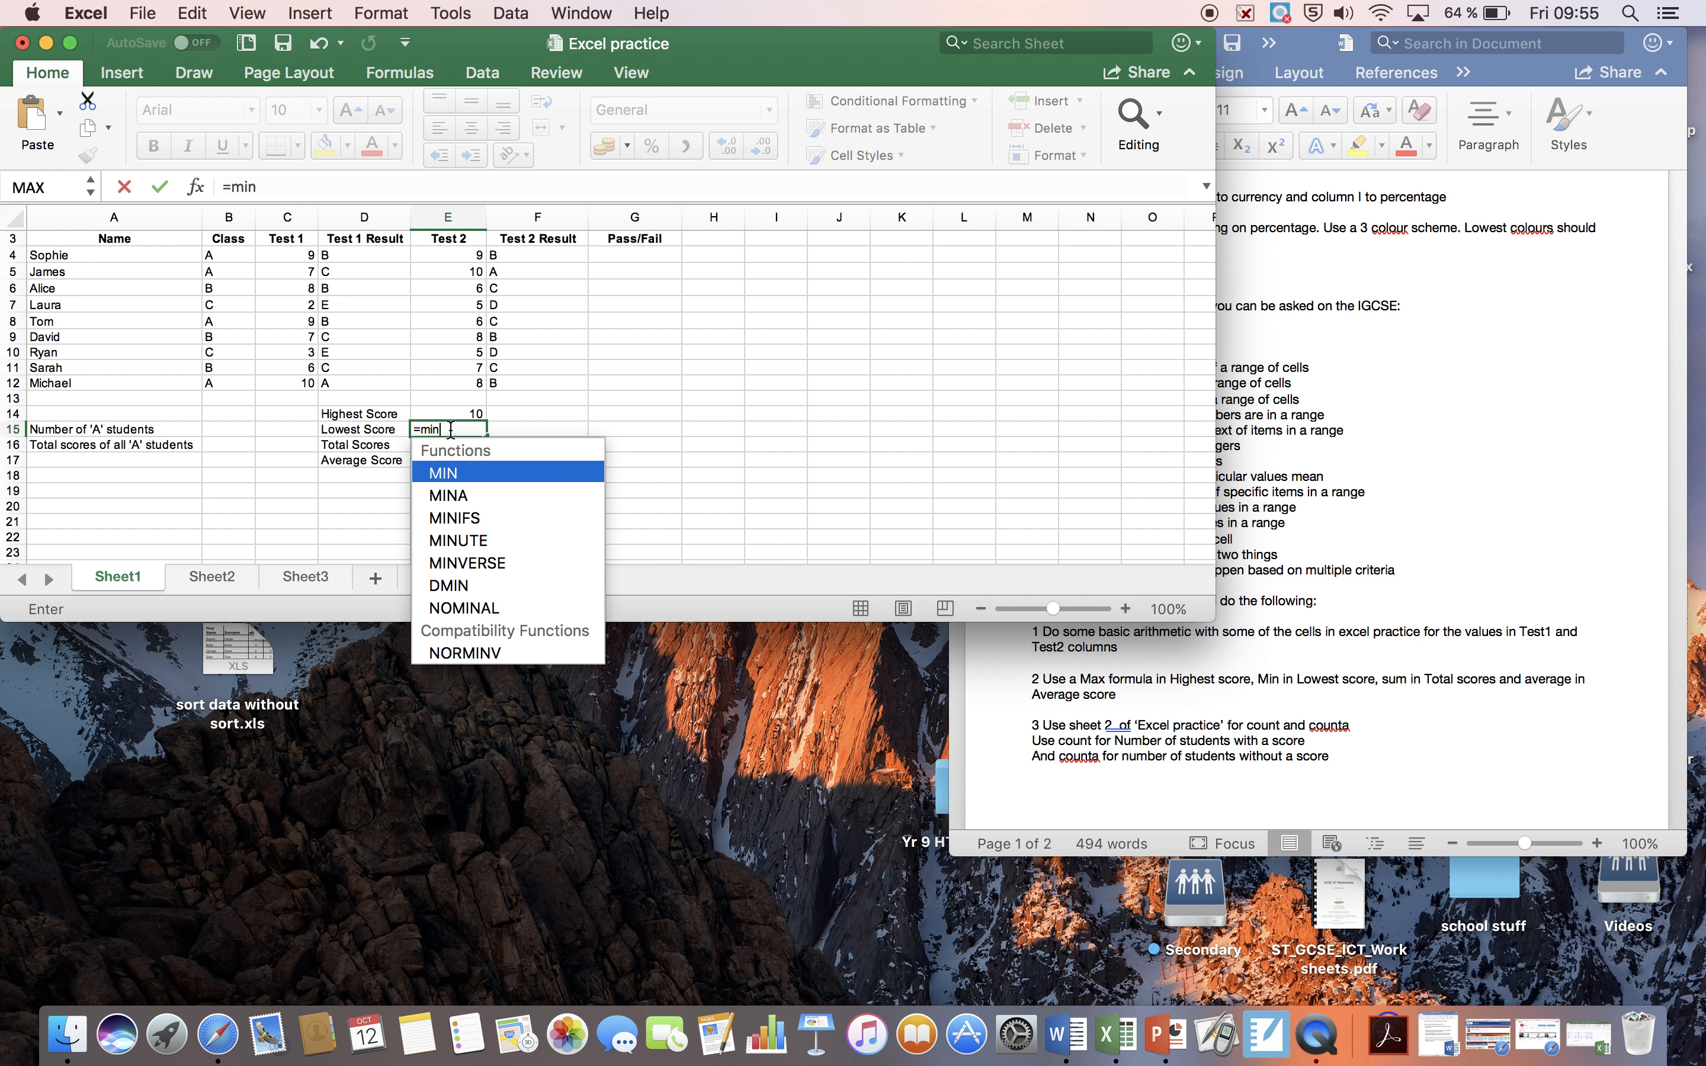
text(()
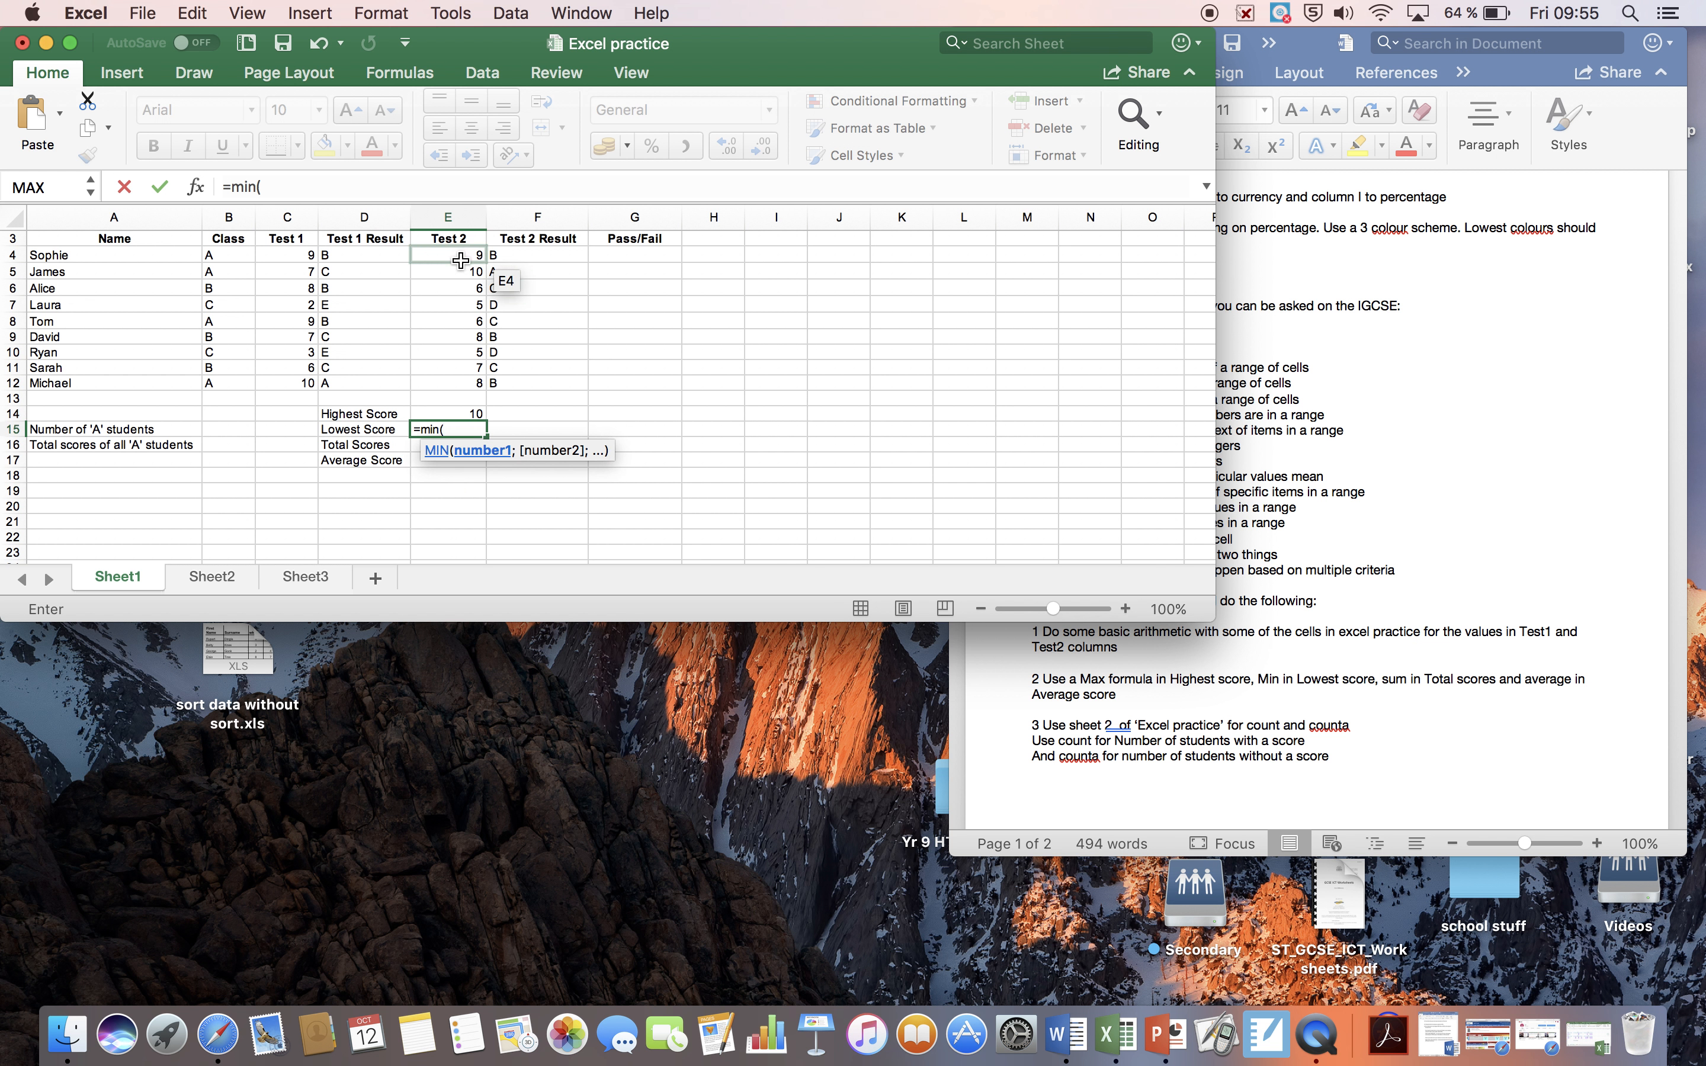
drag(460, 260, 444, 379)
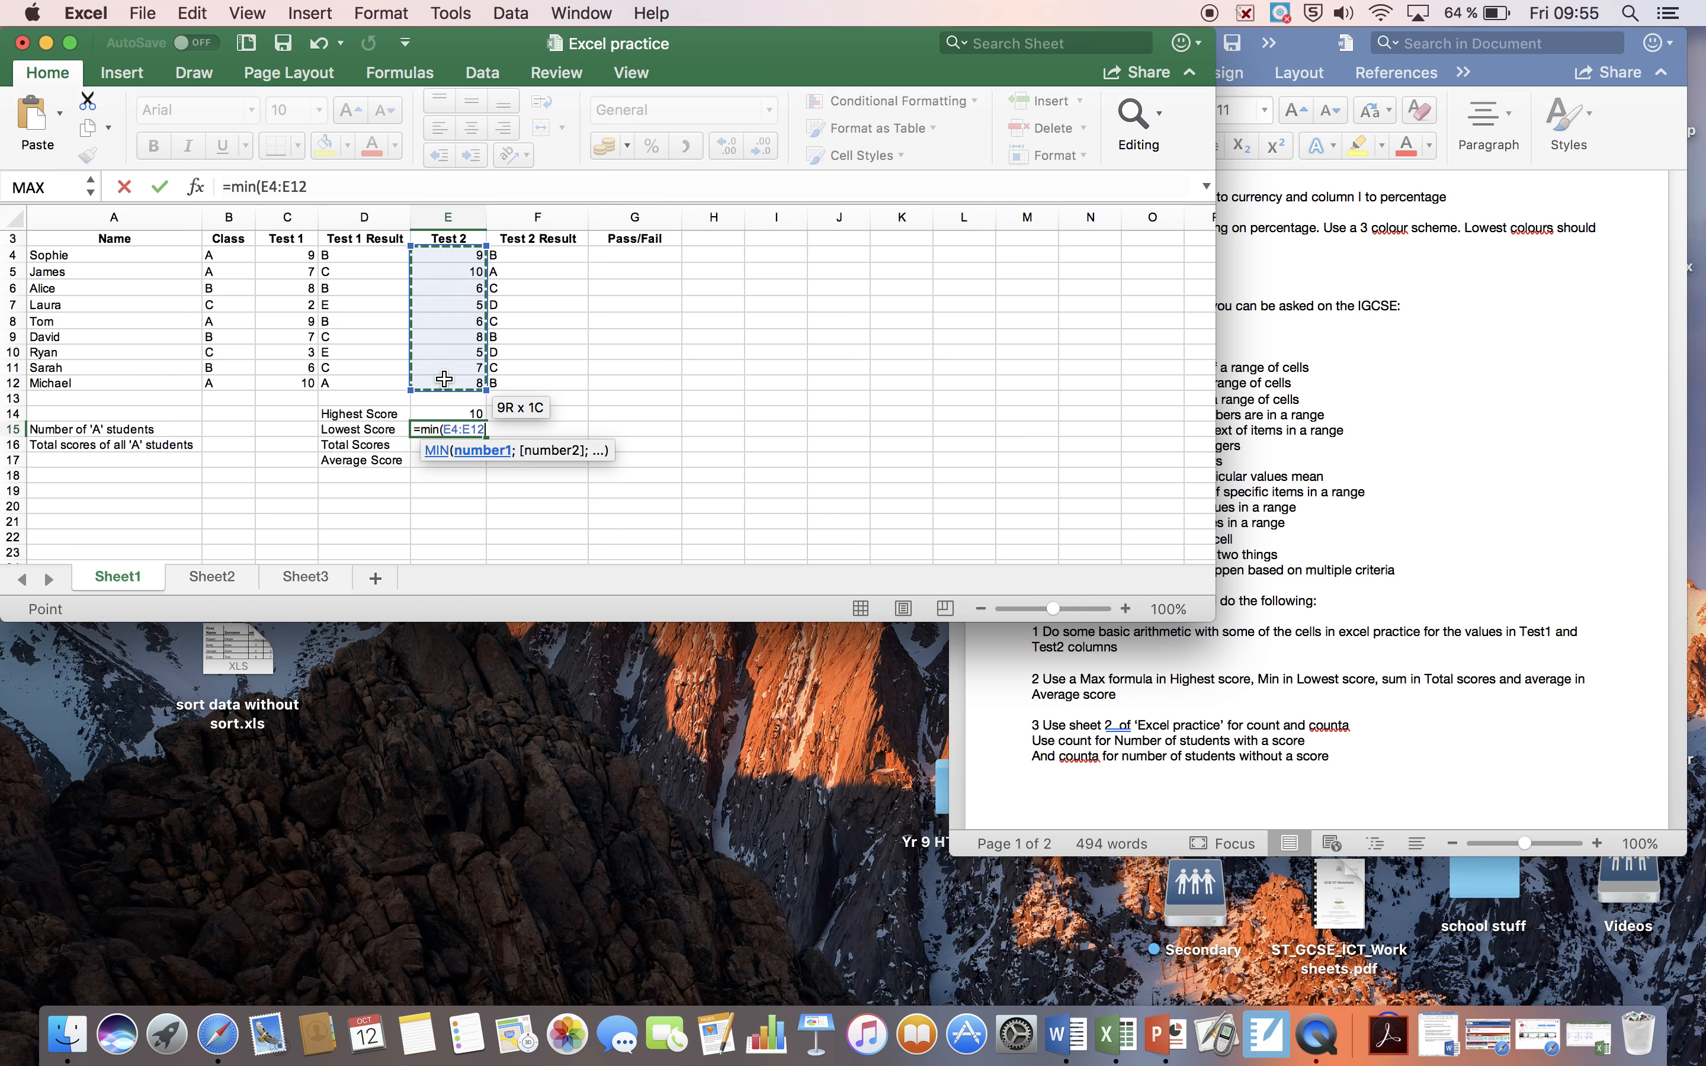
click(323, 189)
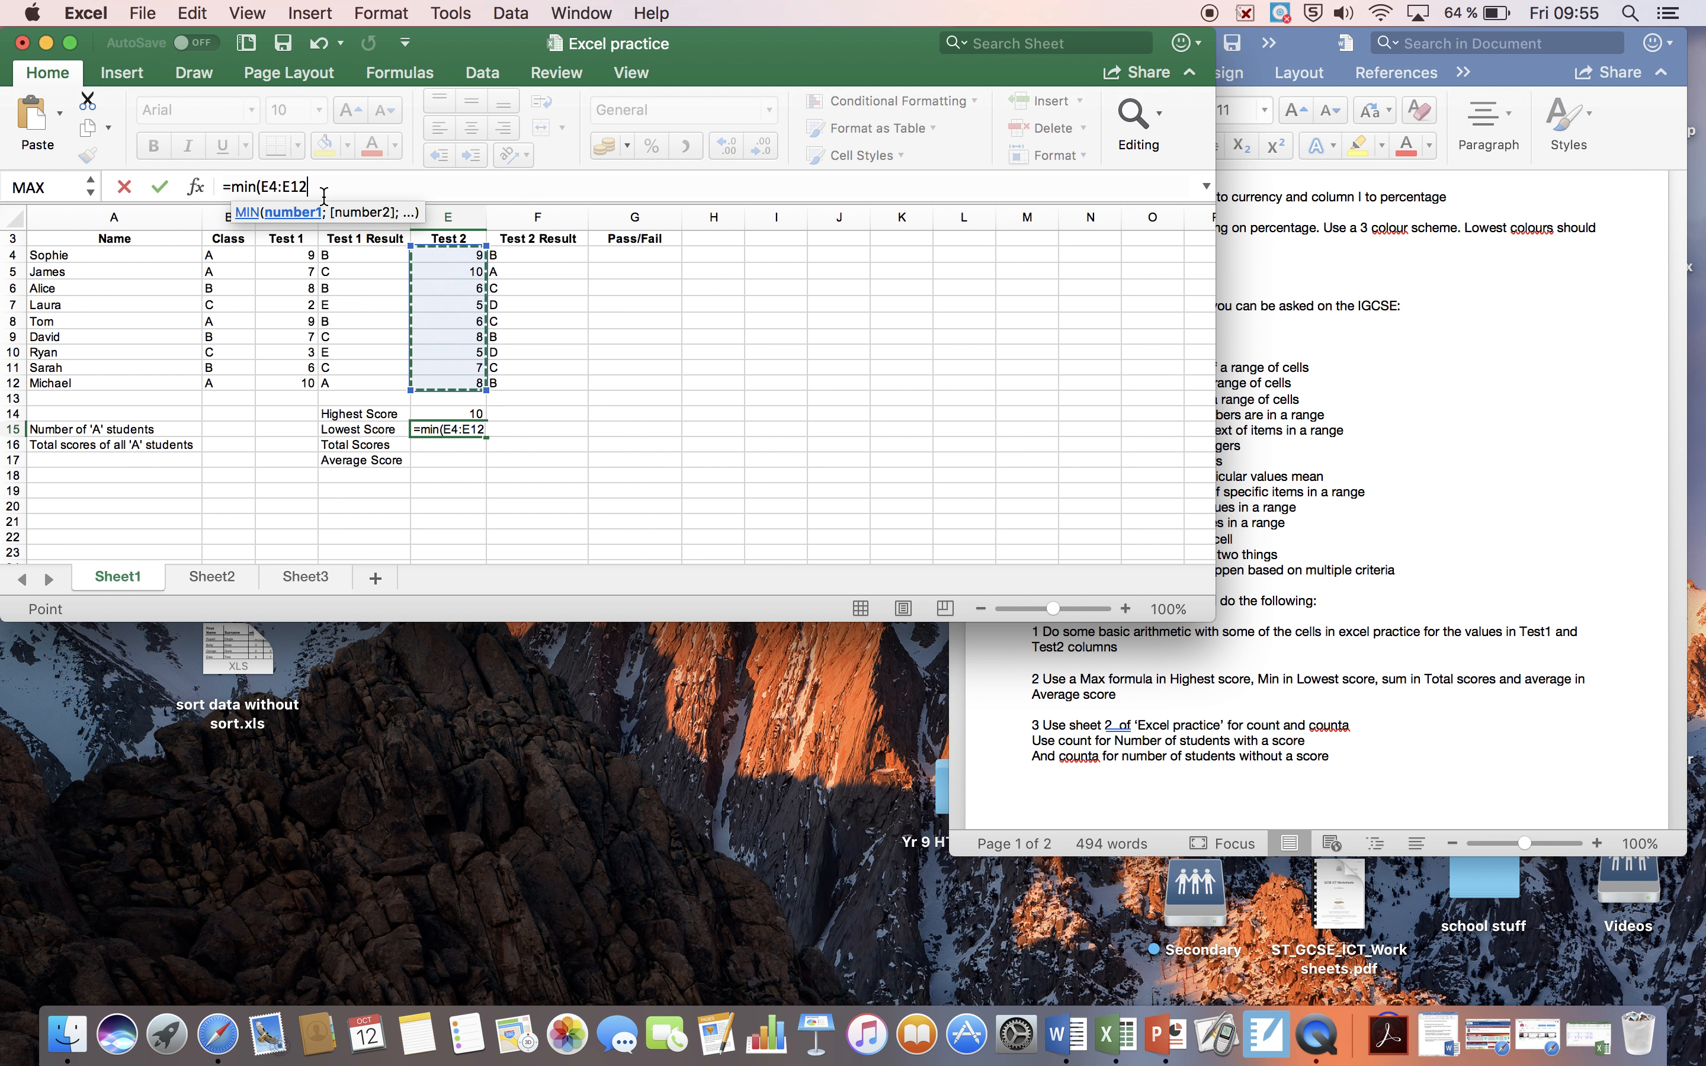
text())
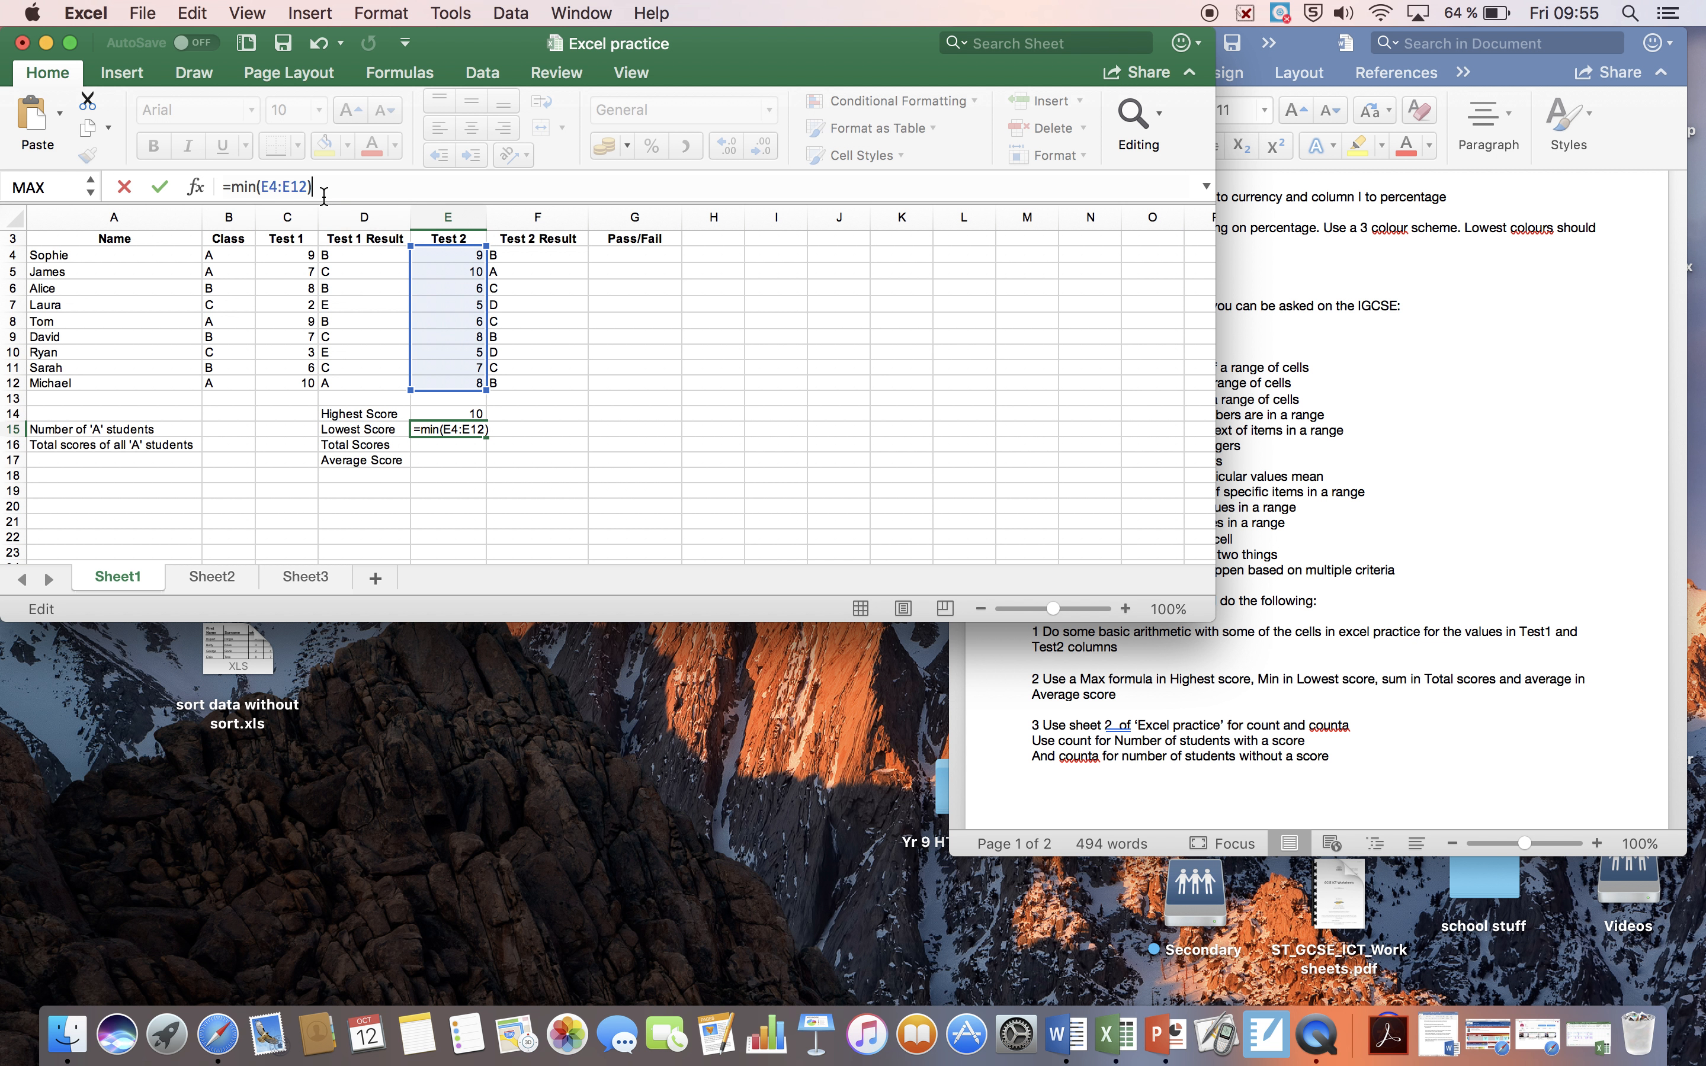
key(Return)
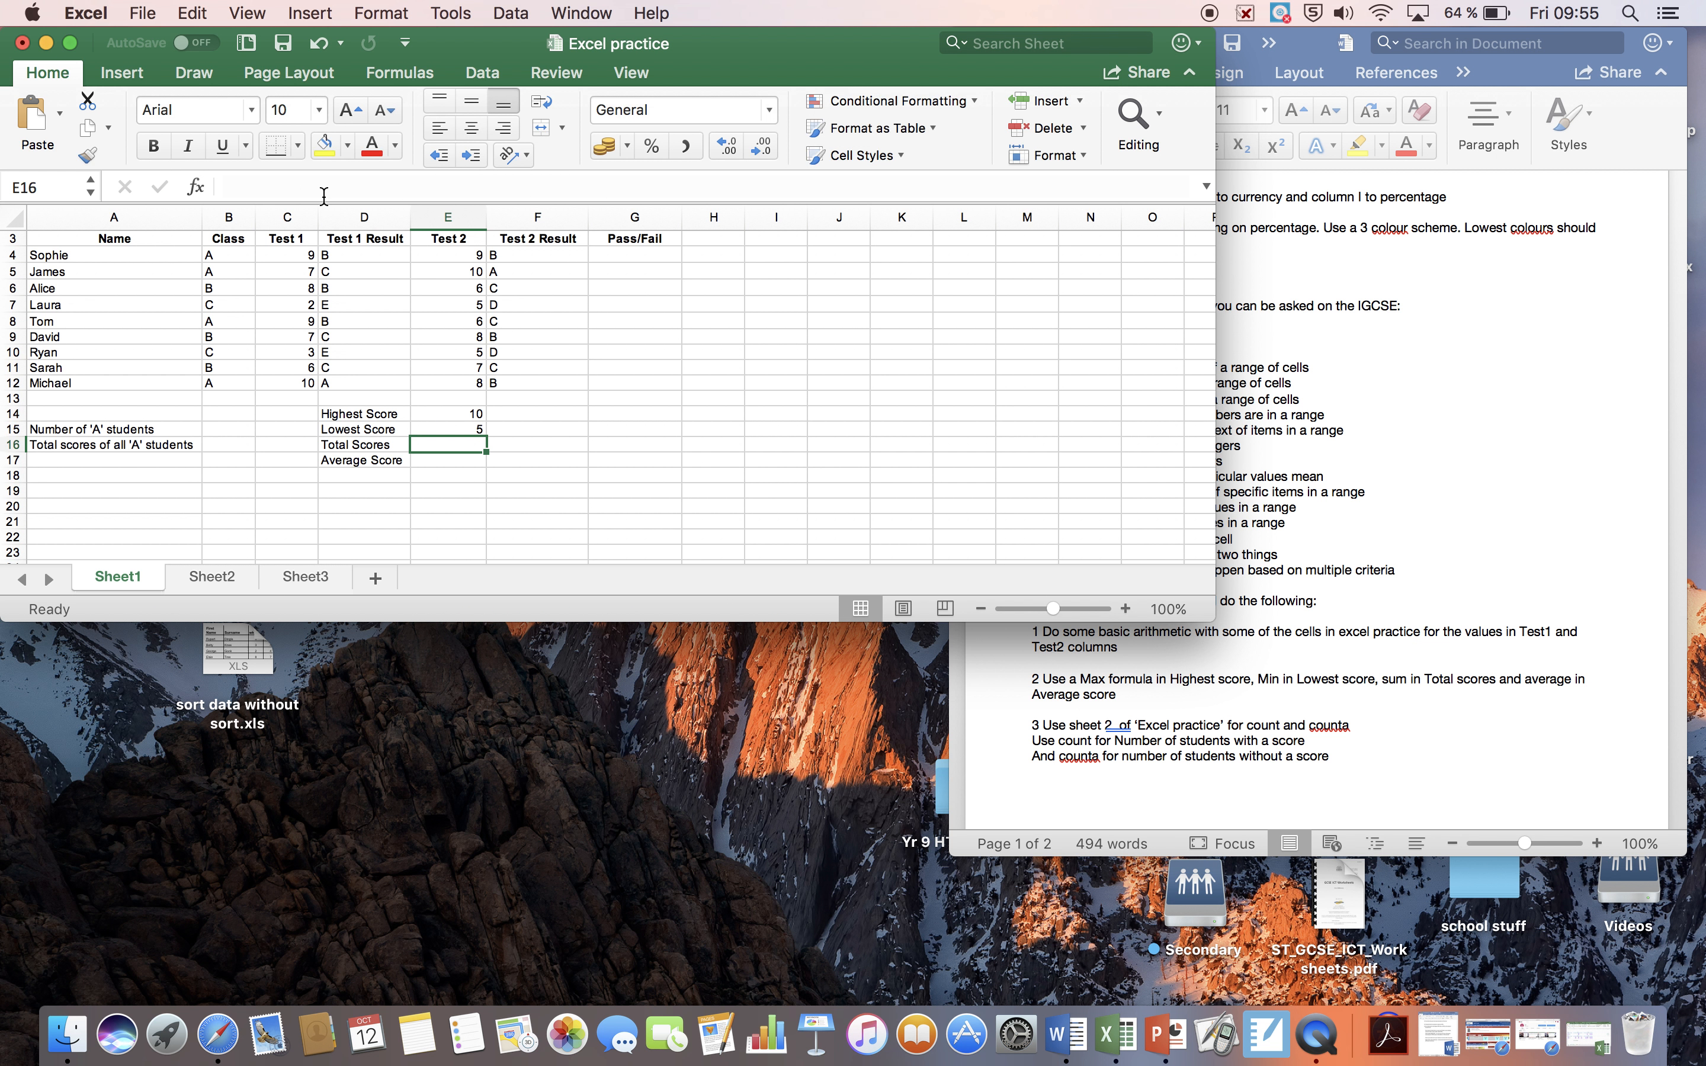
click(455, 423)
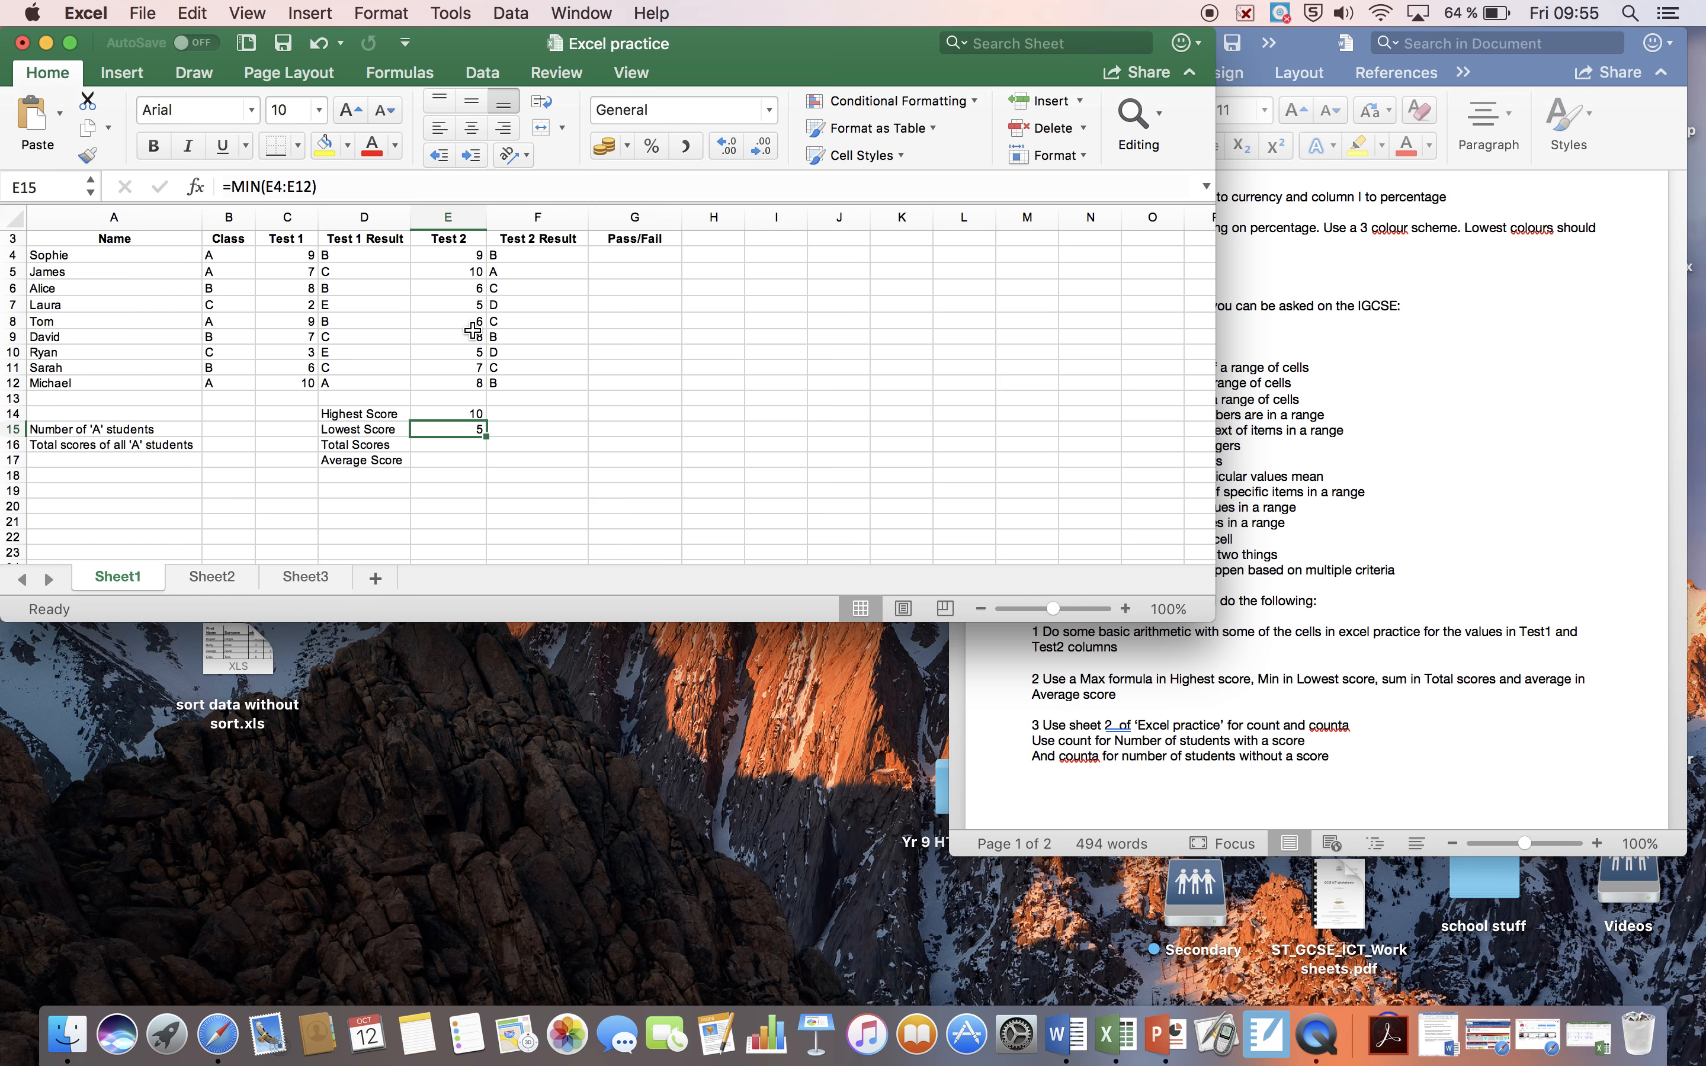
Step: Enter =SUM(E4:E12) in E16 to total the Test 2 scores
click(442, 445)
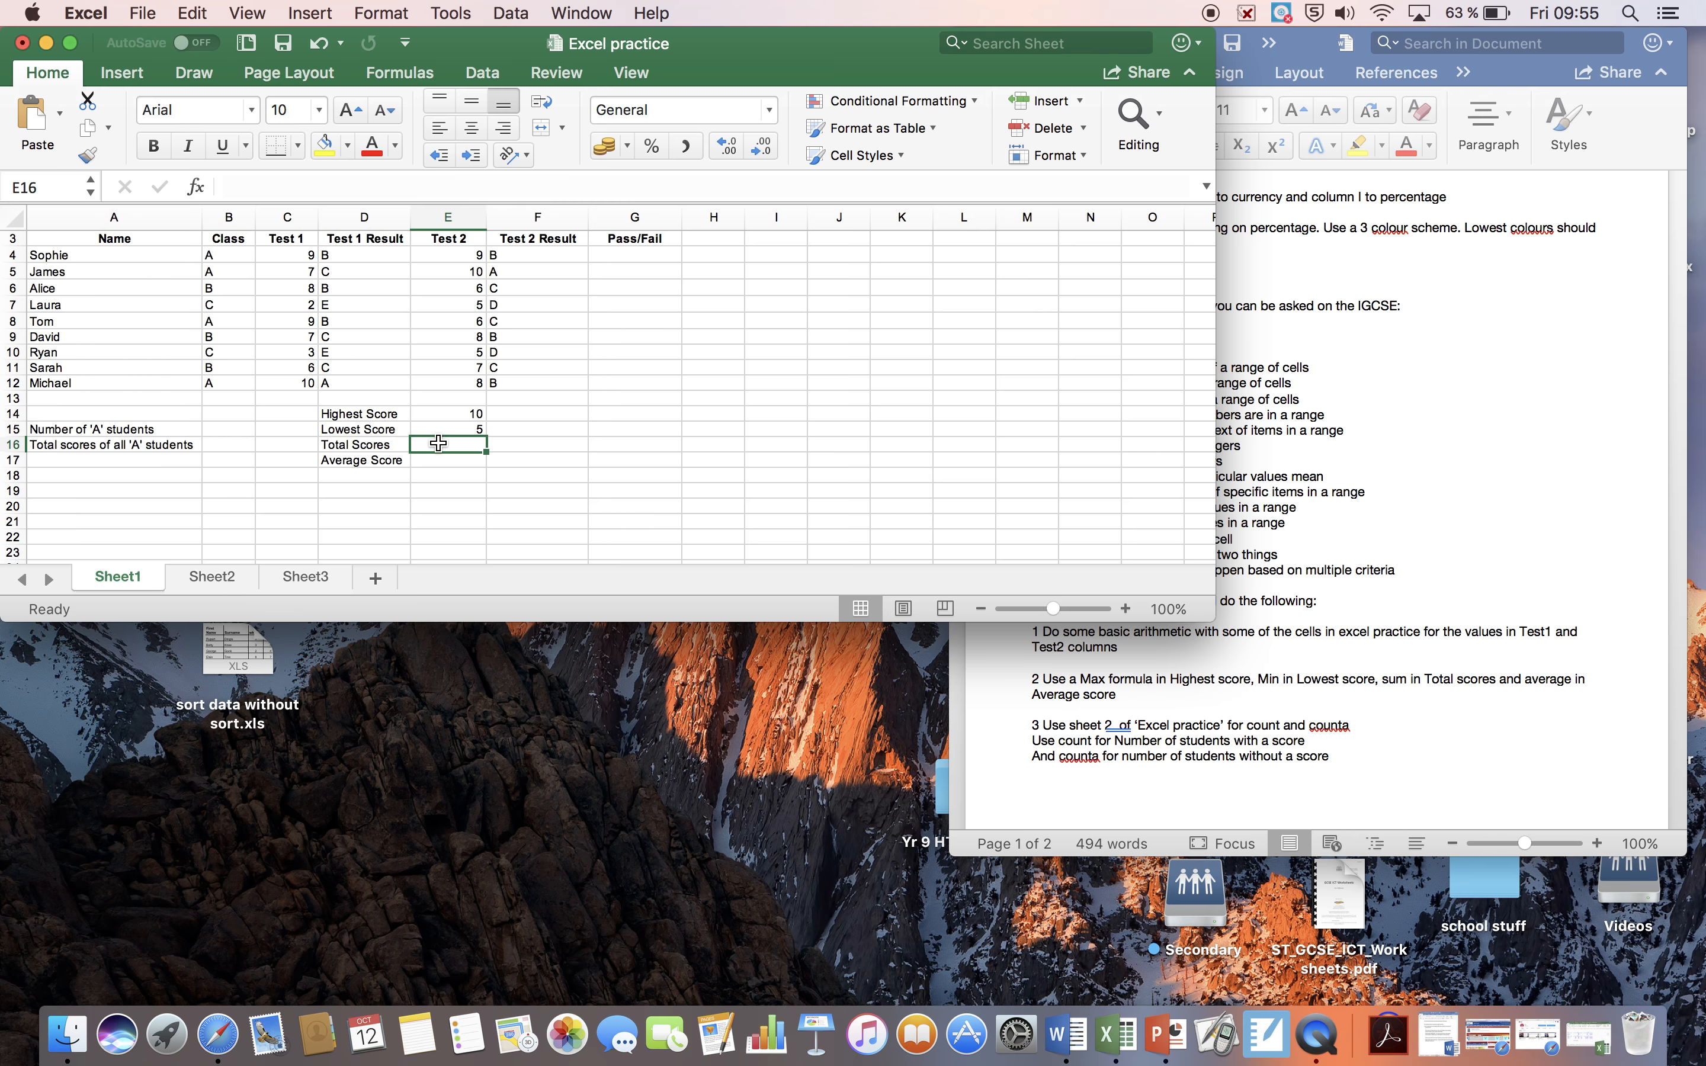
text(=sy)
key(BackSpace)
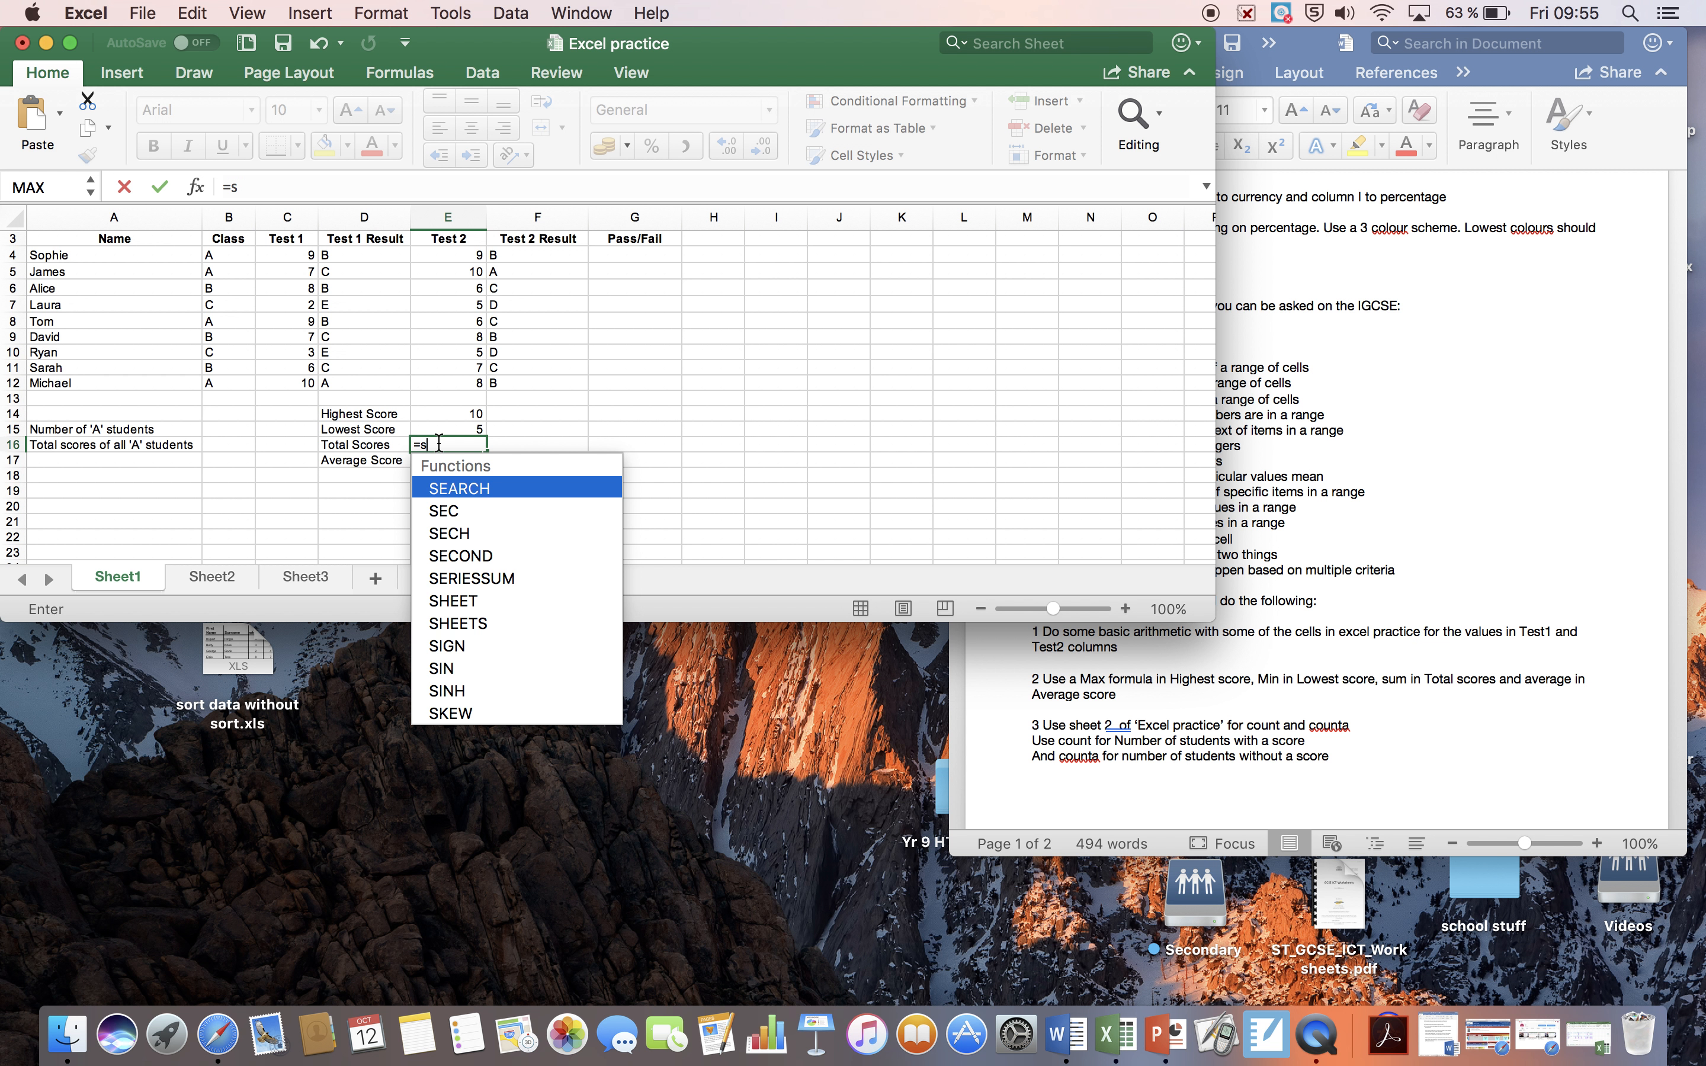
text(um)
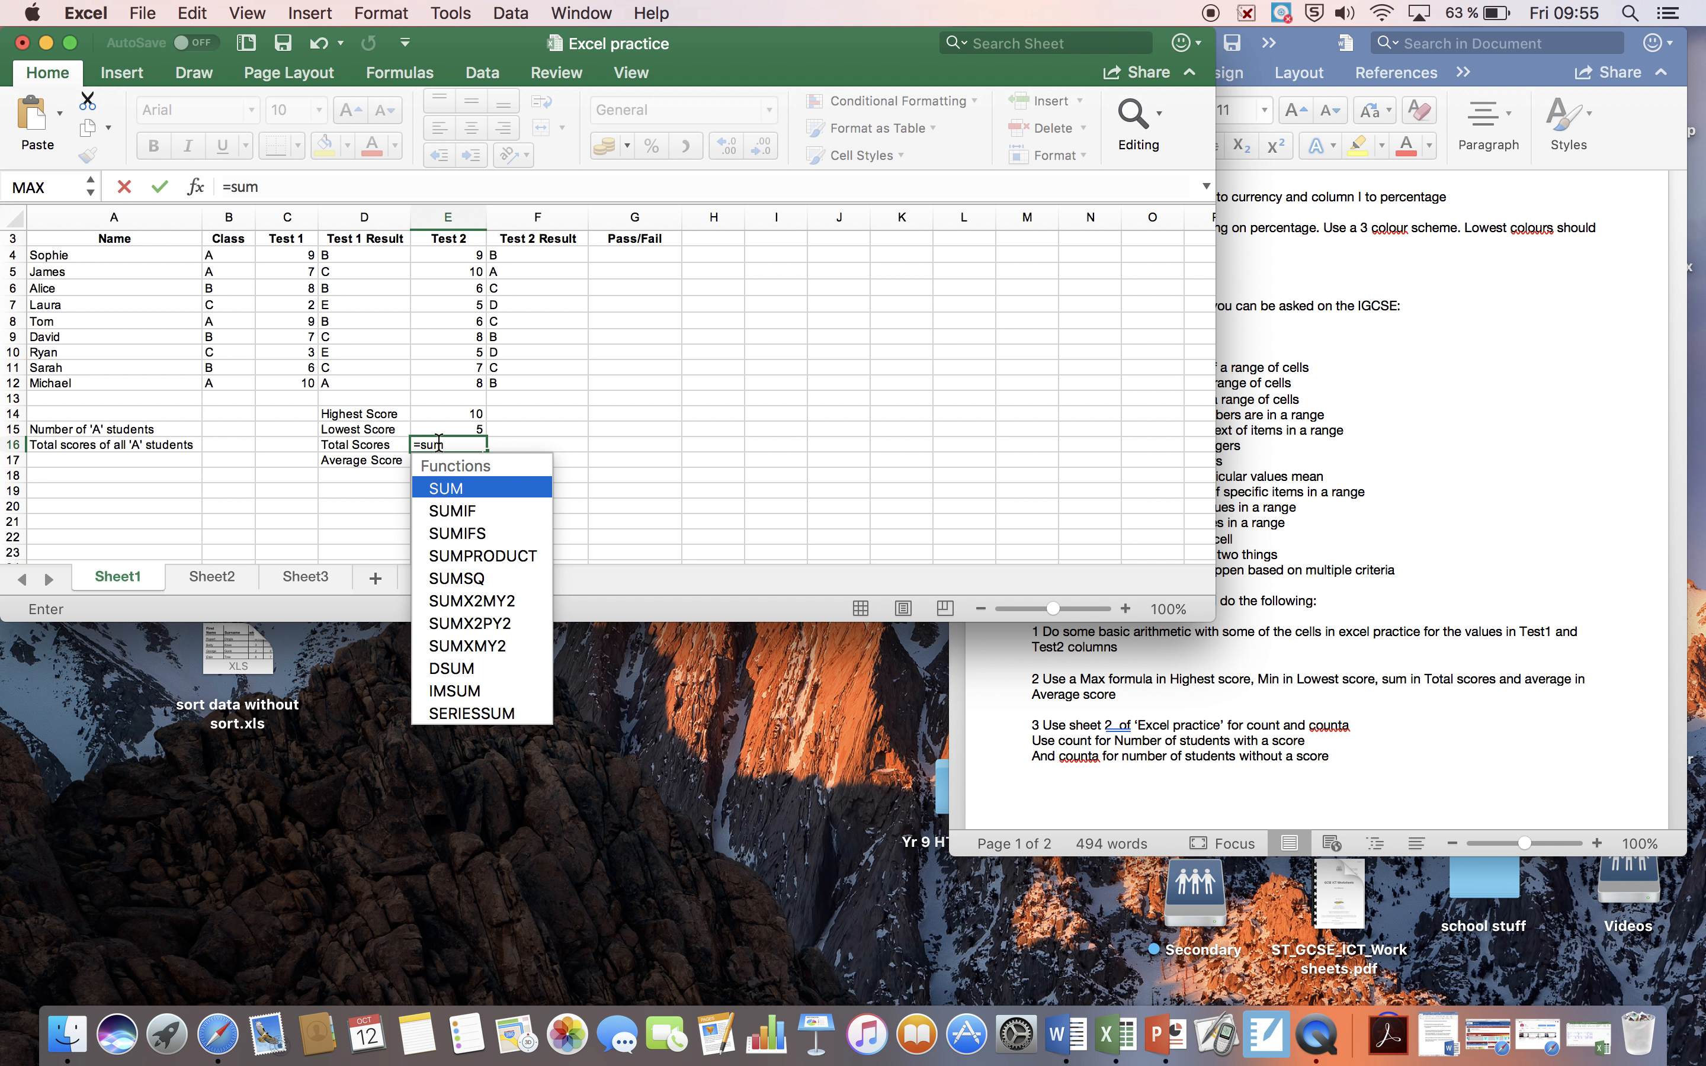
text(()
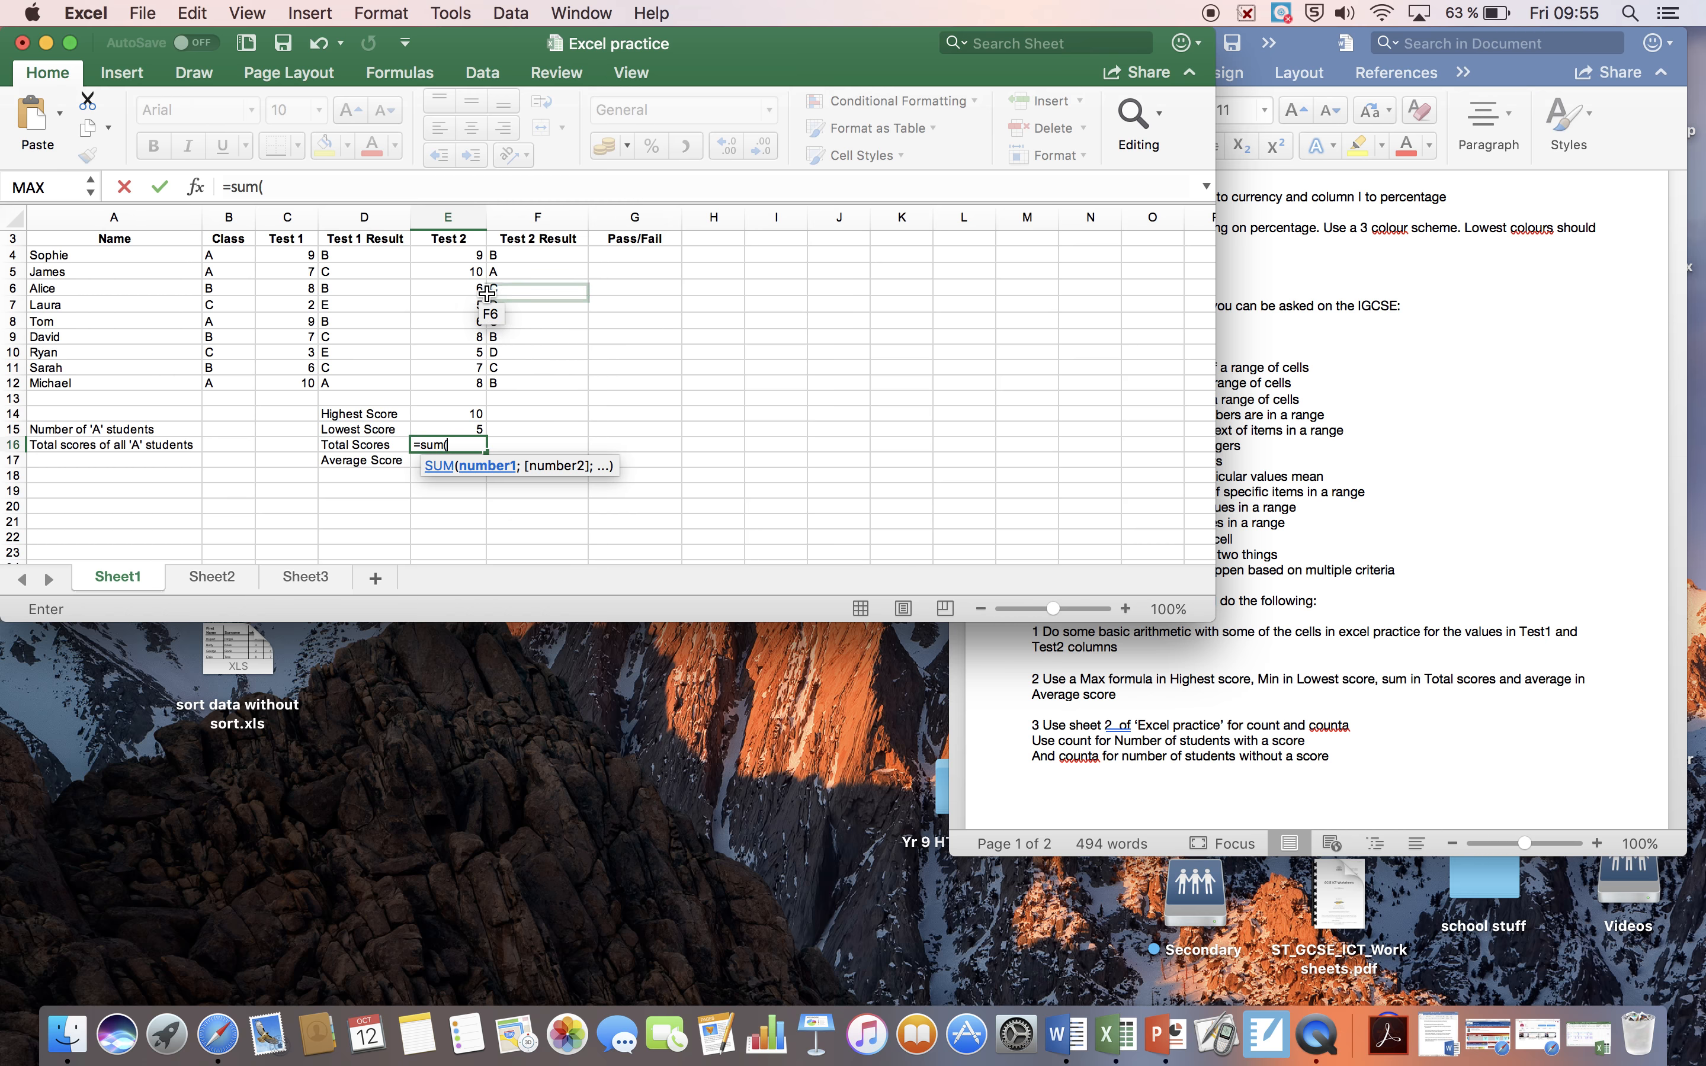
drag(465, 259, 456, 384)
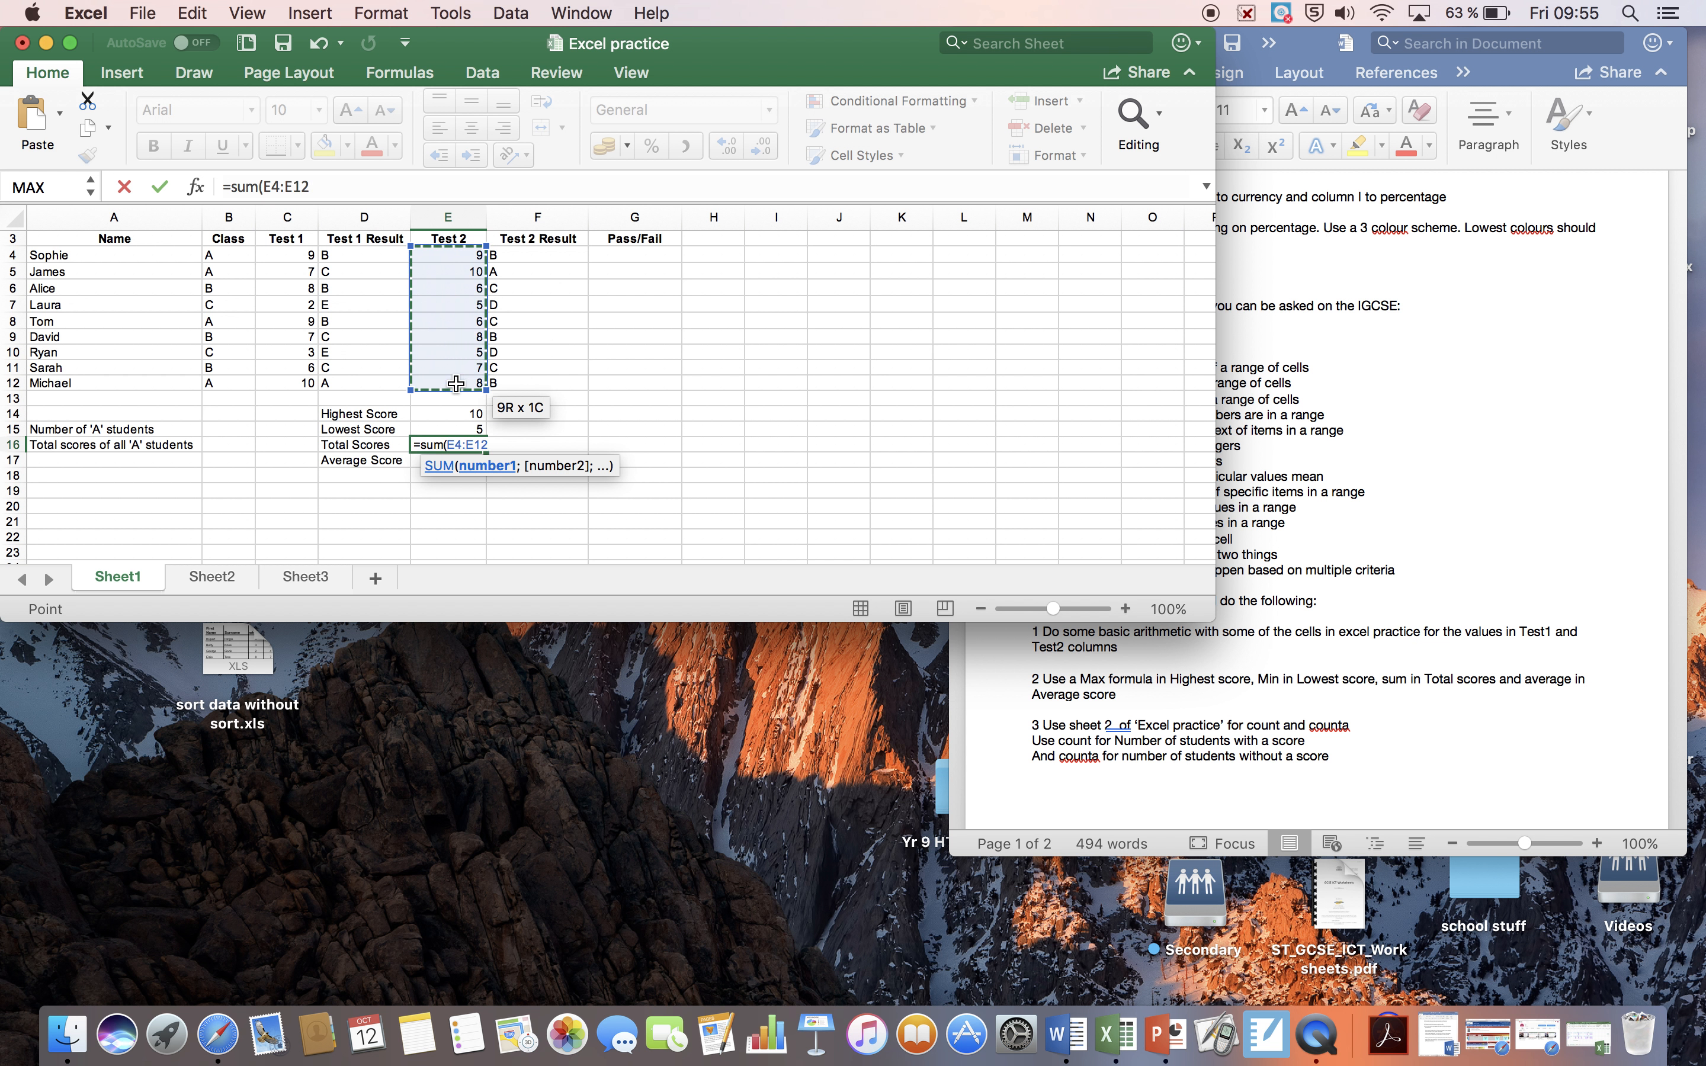
click(329, 187)
text())
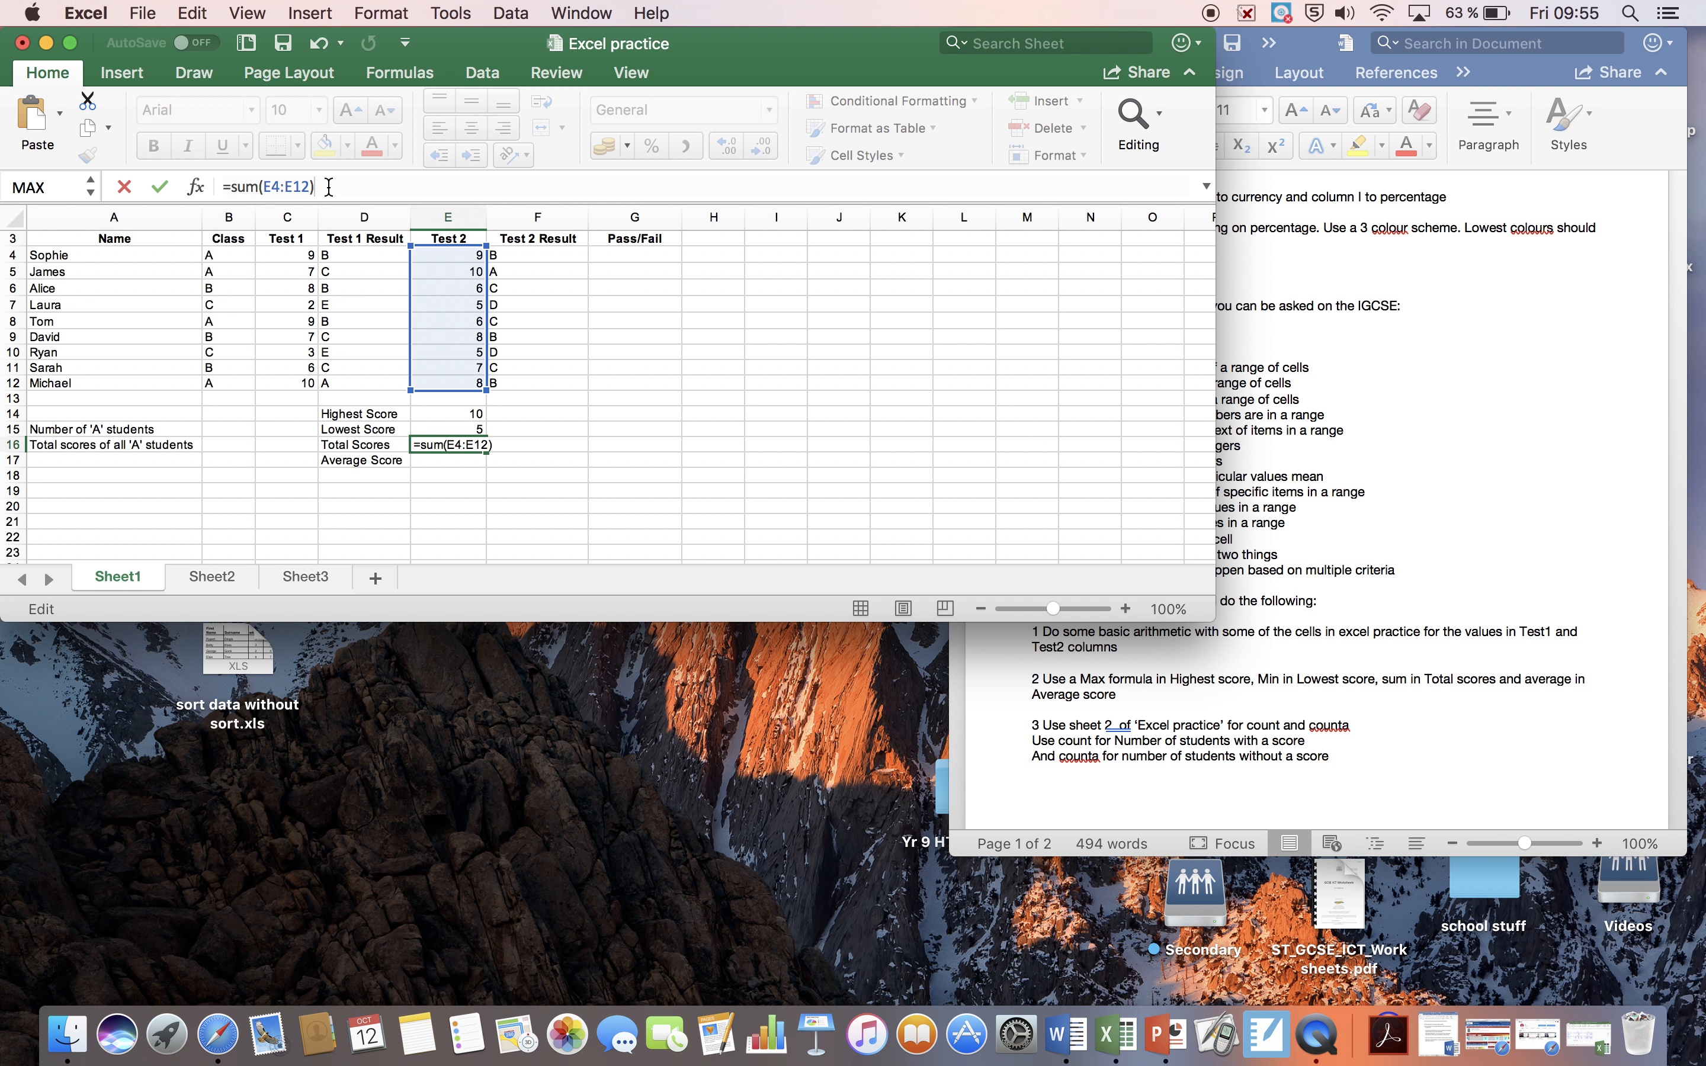
key(Return)
click(453, 444)
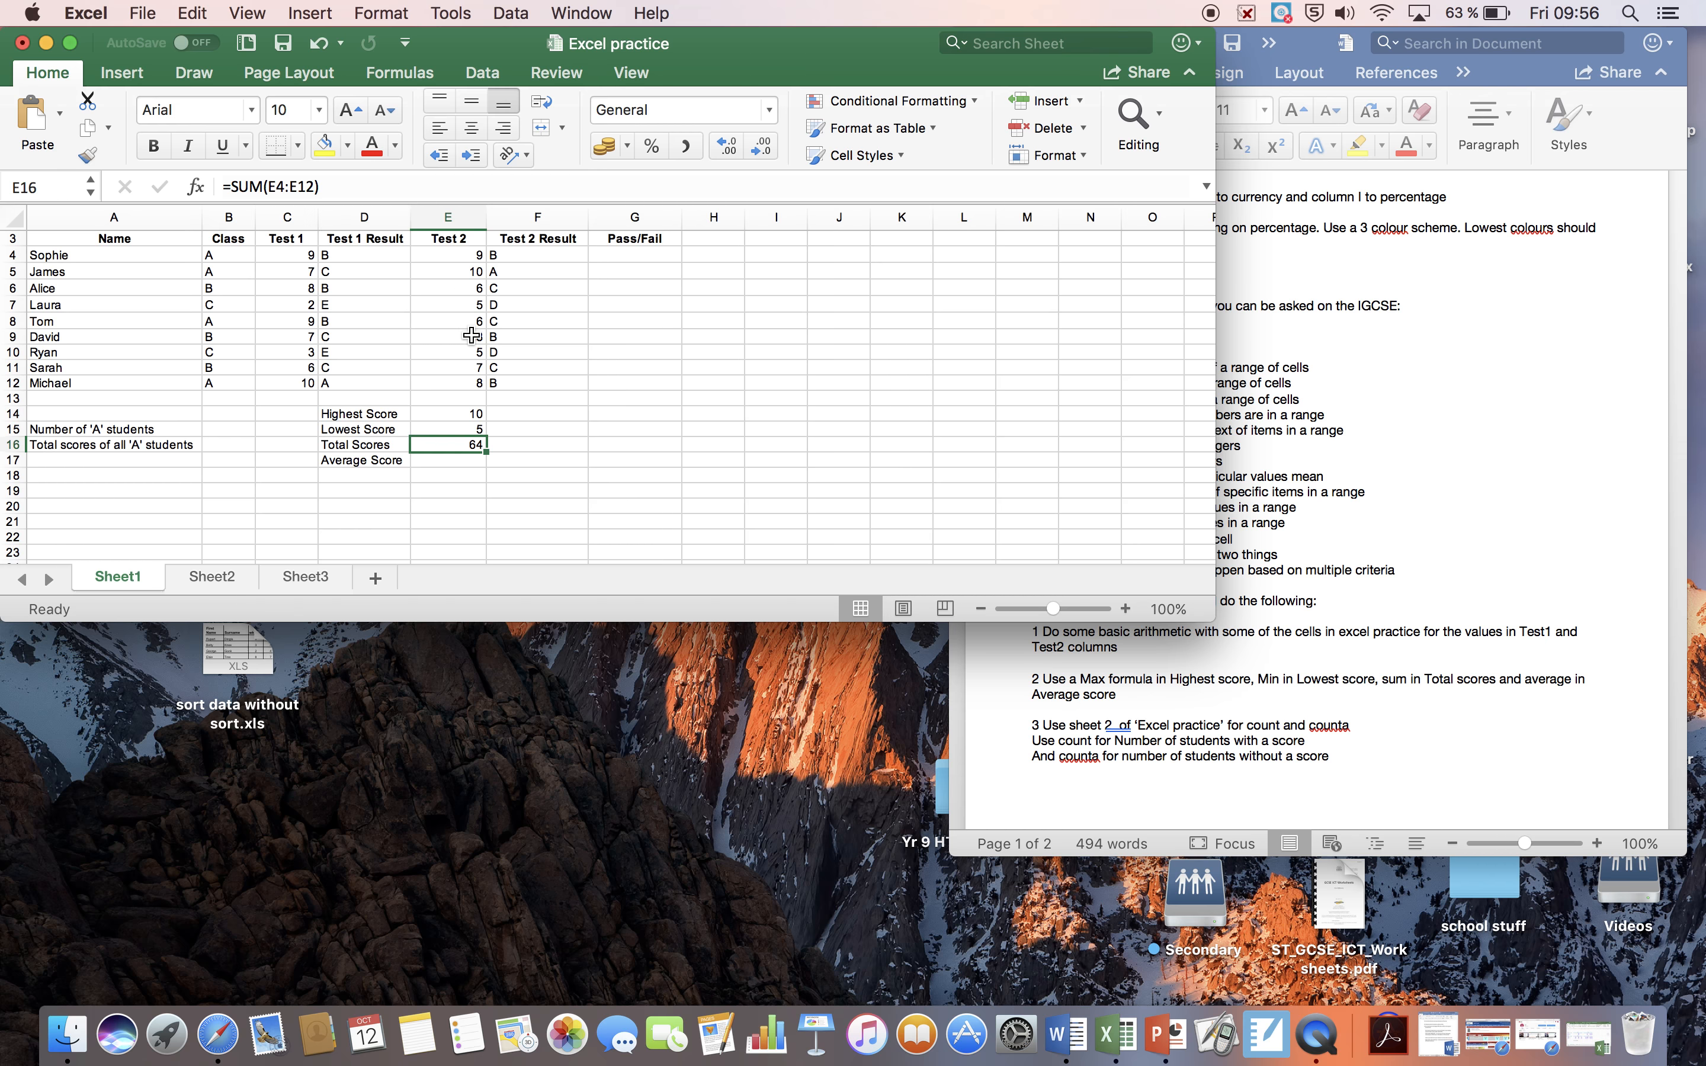
Step: Enter =AVERAGE(E4:E12) in E17 to calculate the average Test 2 score
click(455, 463)
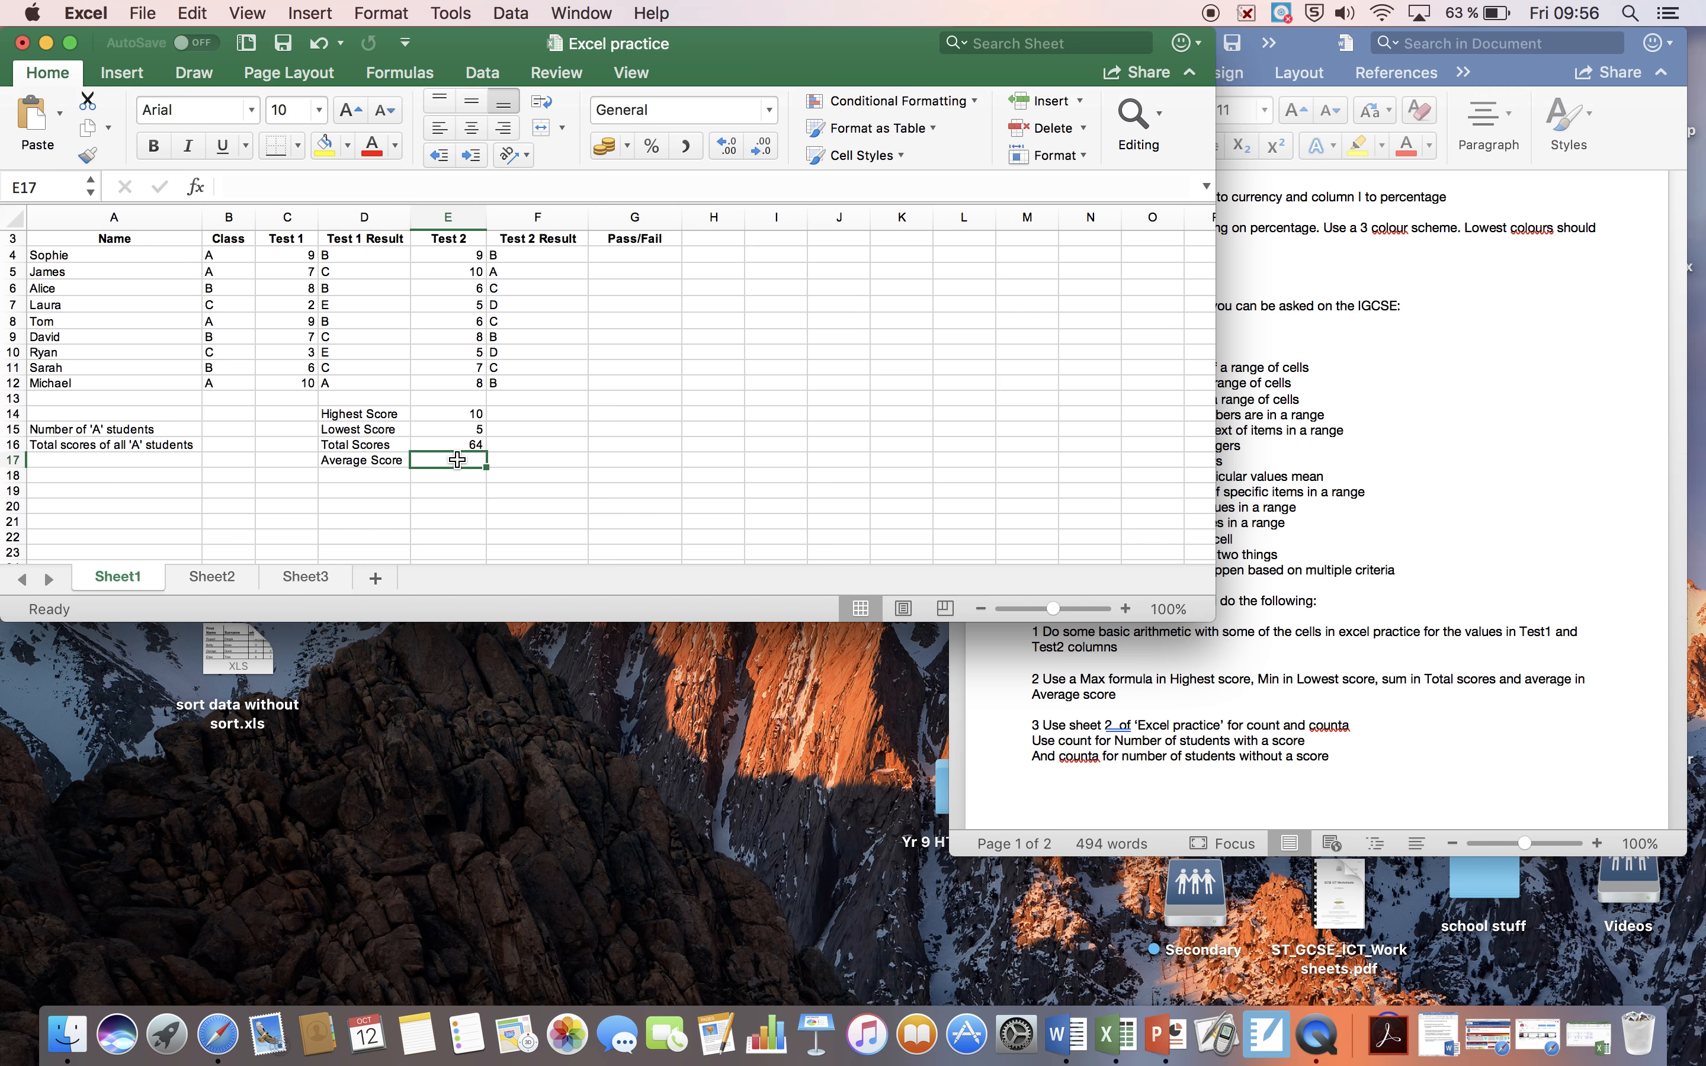
click(270, 189)
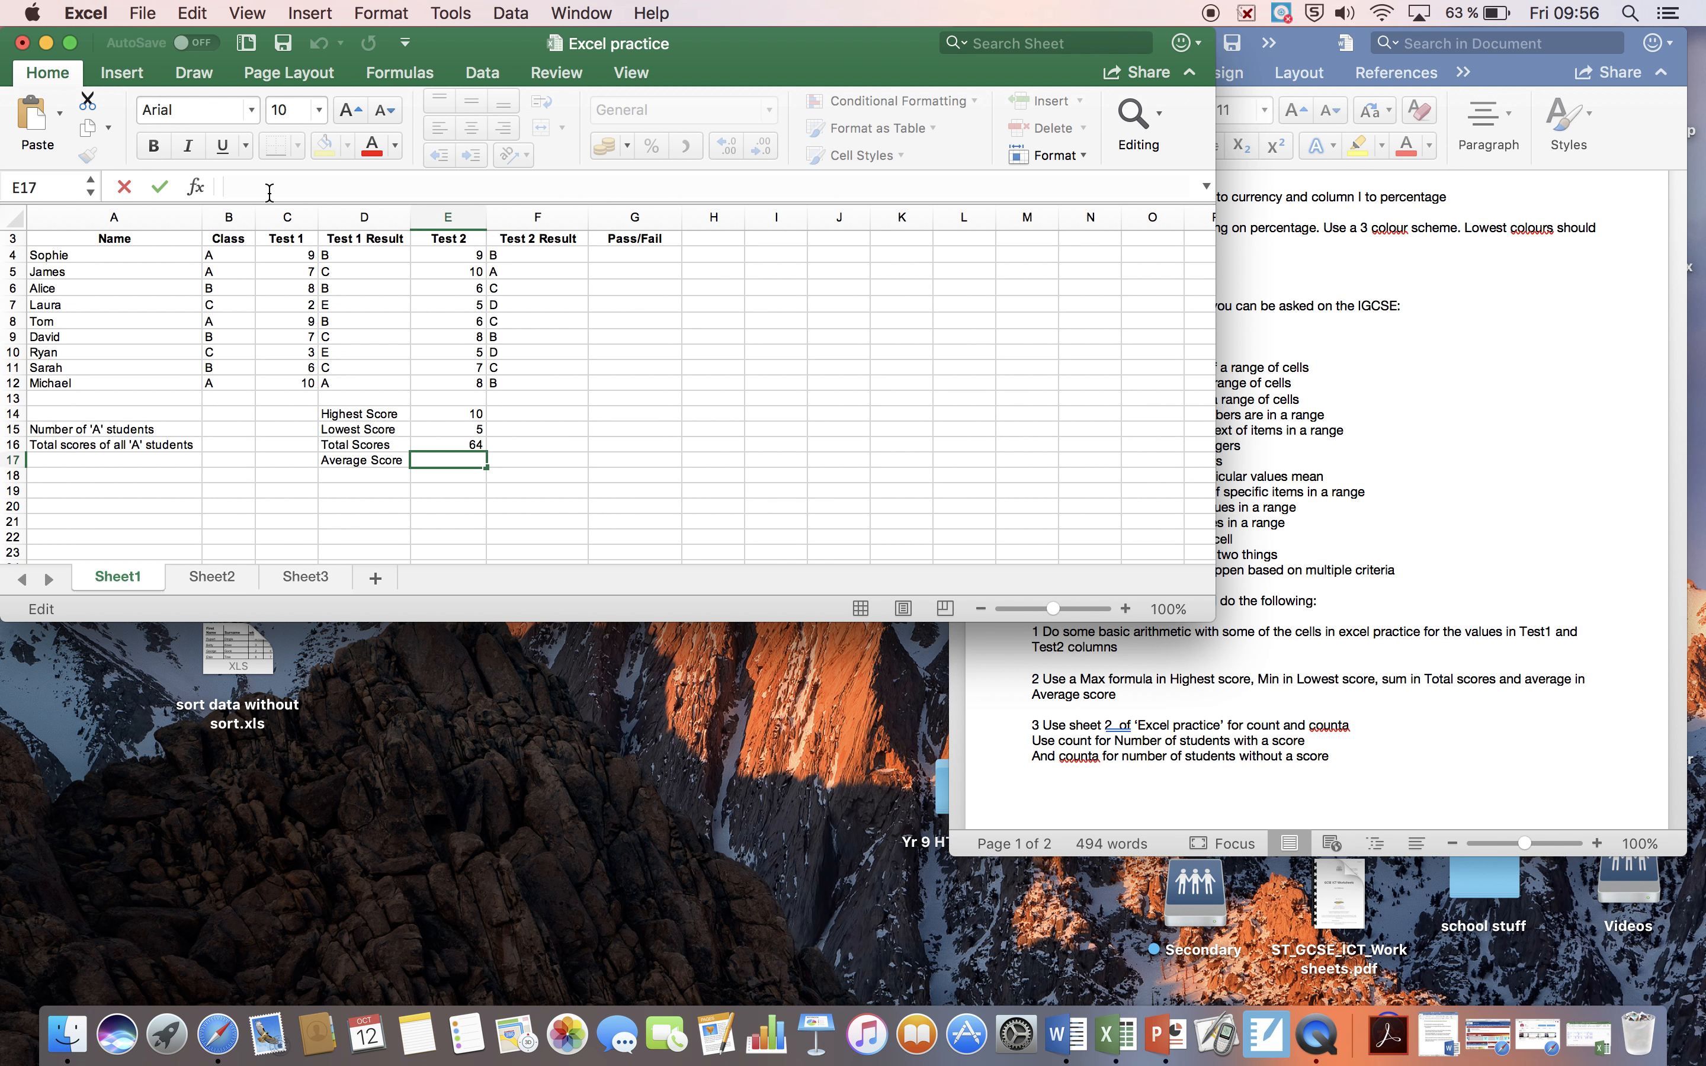
text(=av)
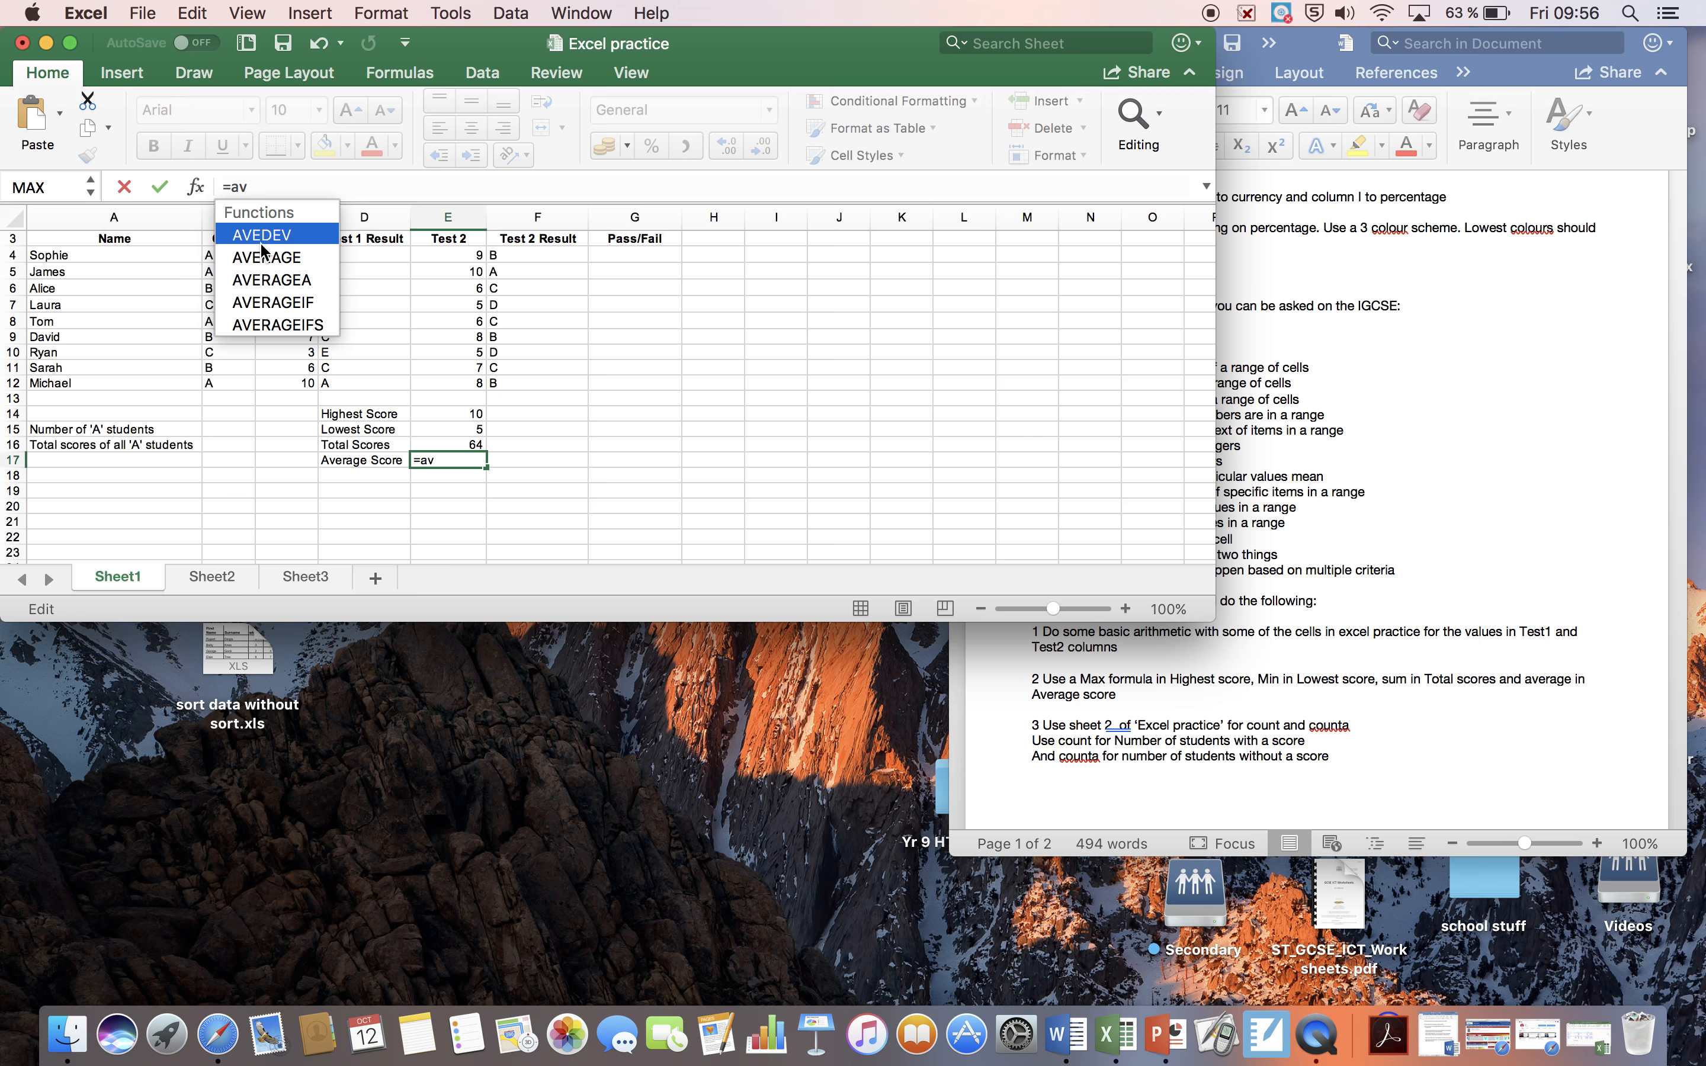
double_click(270, 258)
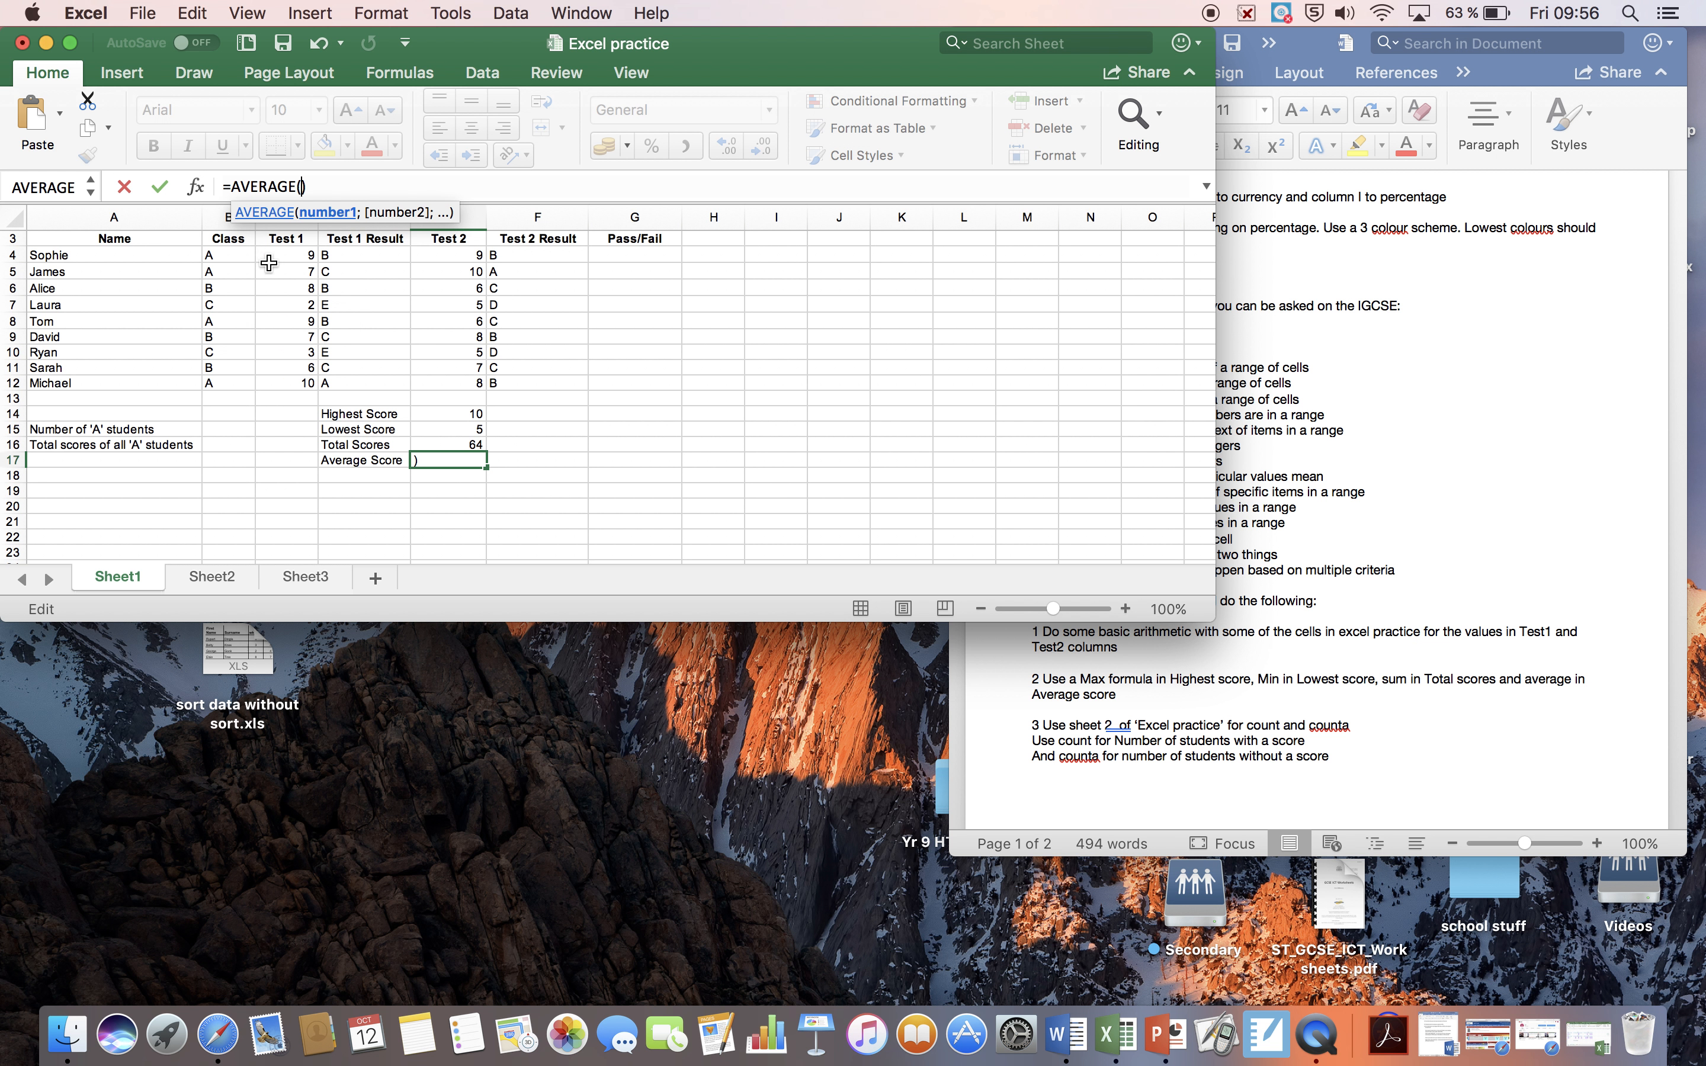
drag(458, 255, 454, 381)
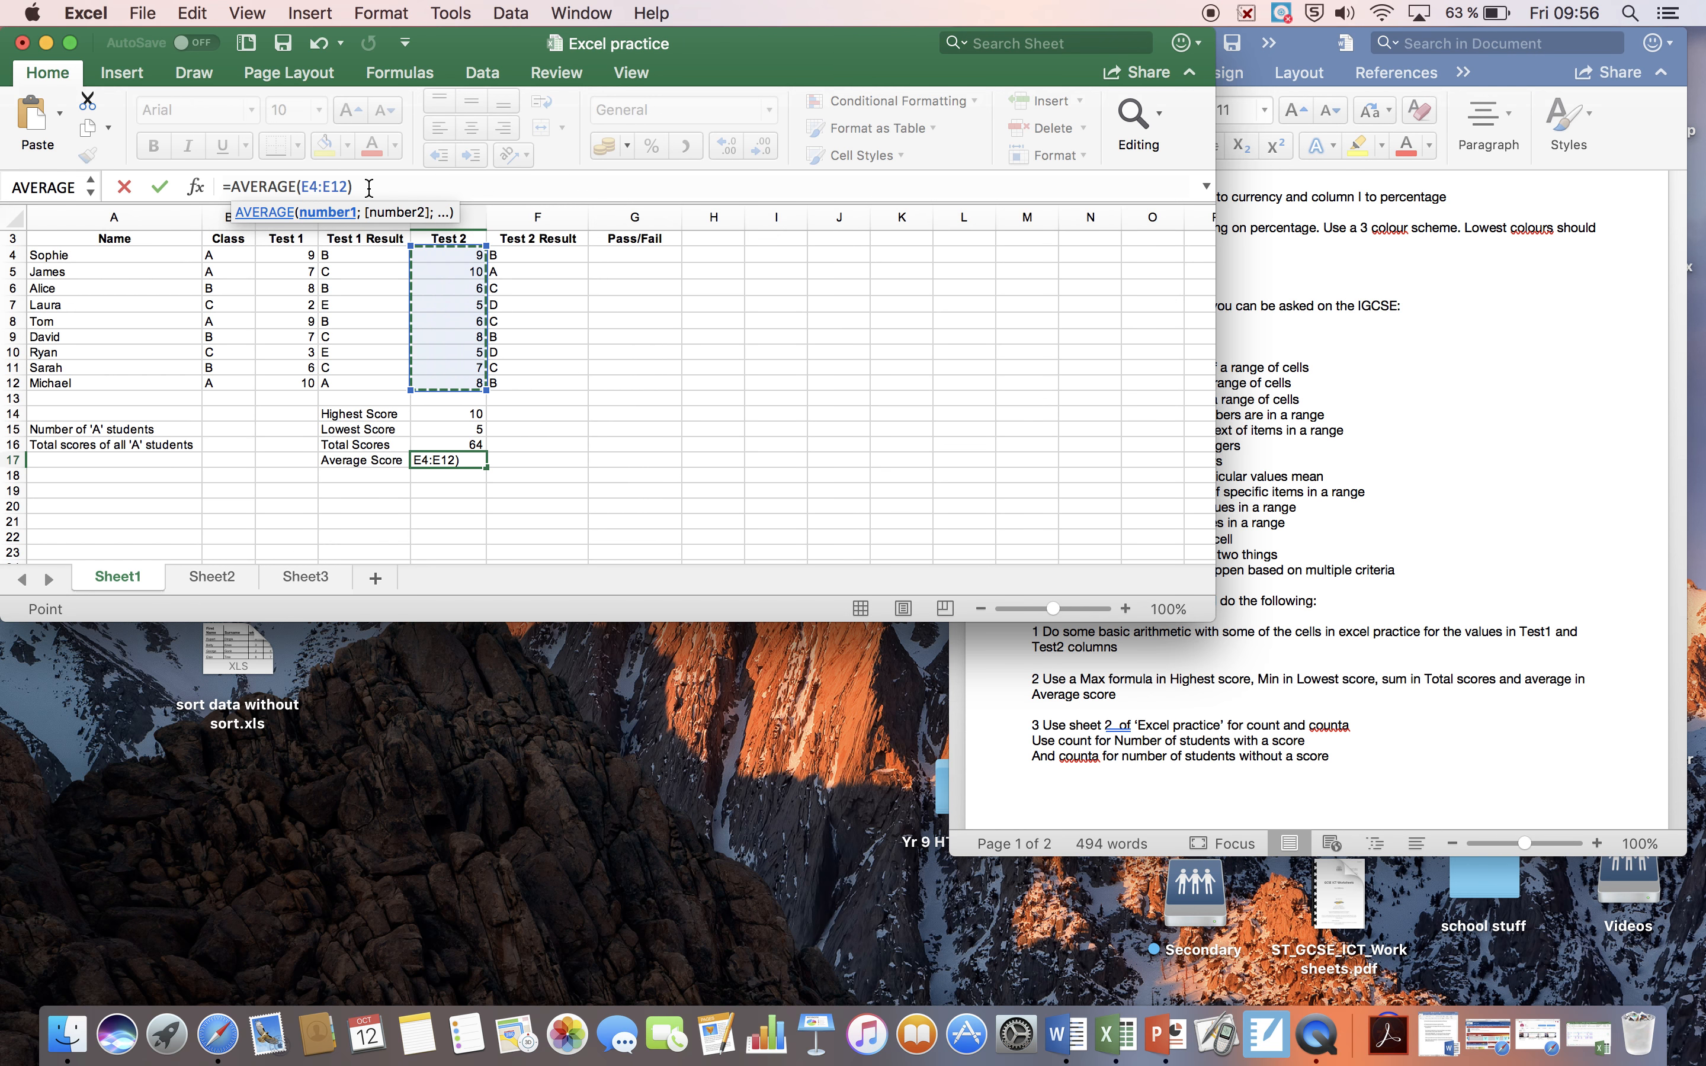
key(Return)
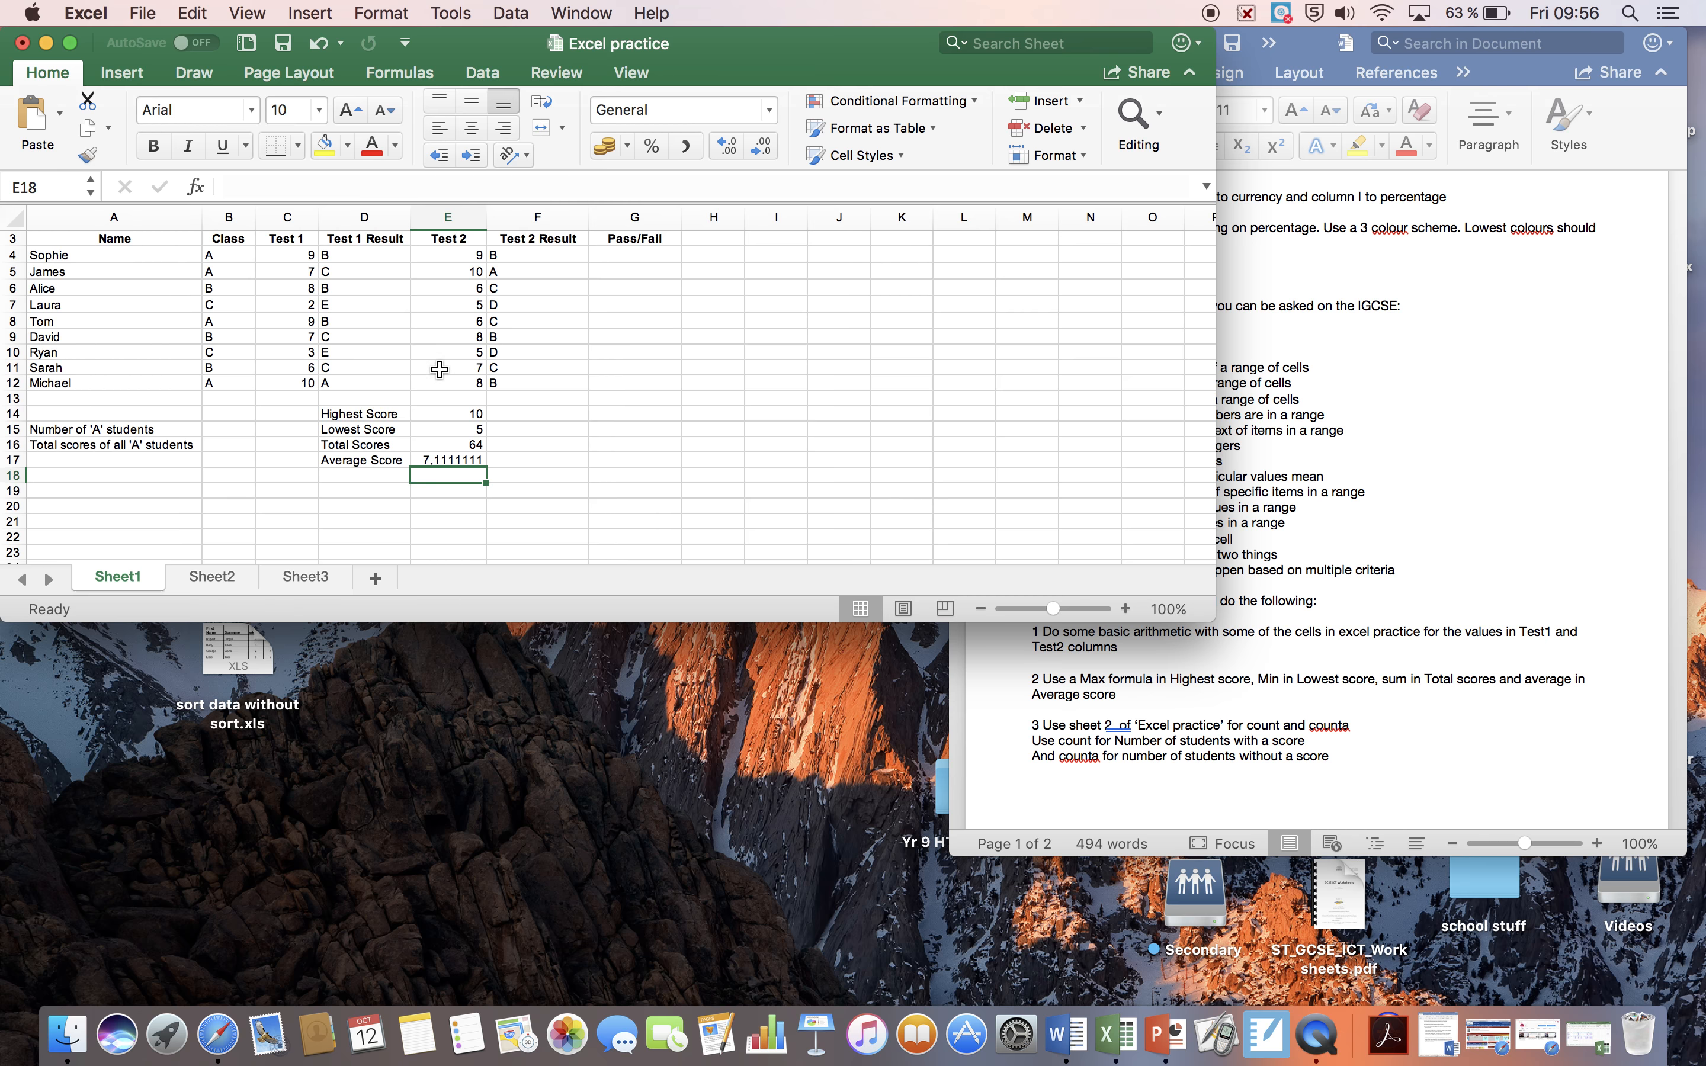
click(452, 460)
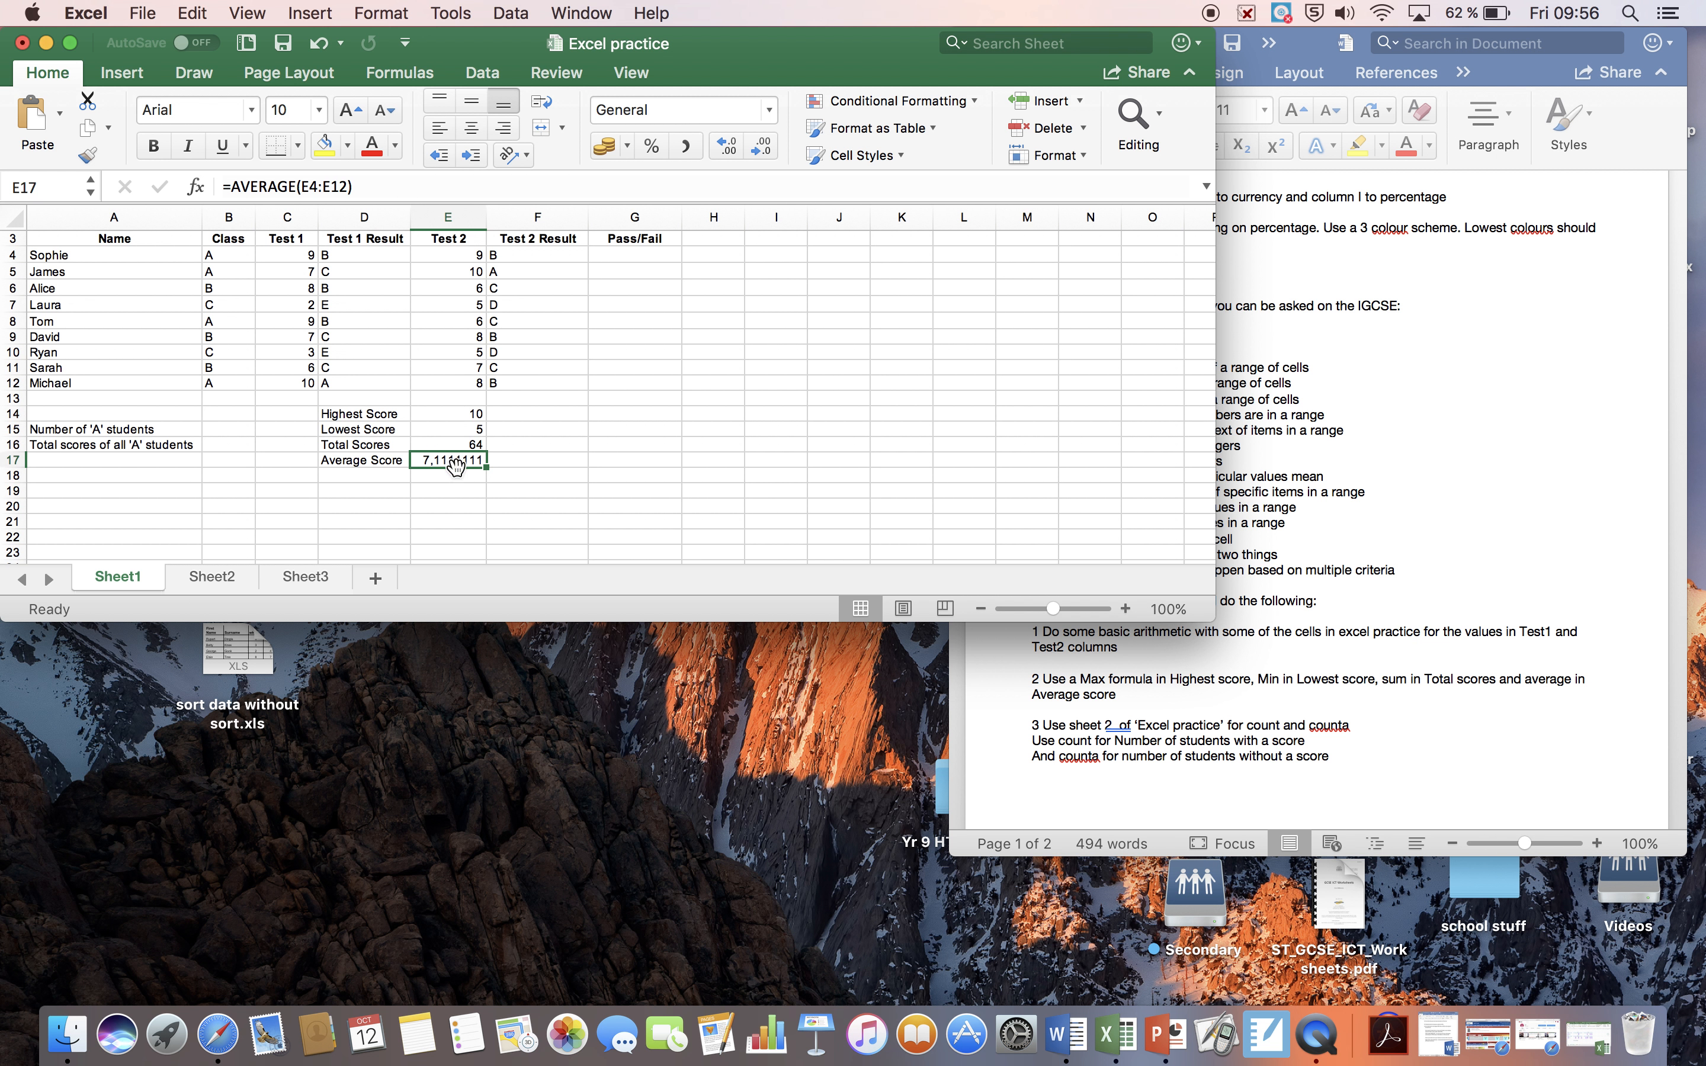
key(super+c)
Step: Open Sheet2 of the Excel practice workbook and check the Word instructions for the count and counta task
click(1386, 492)
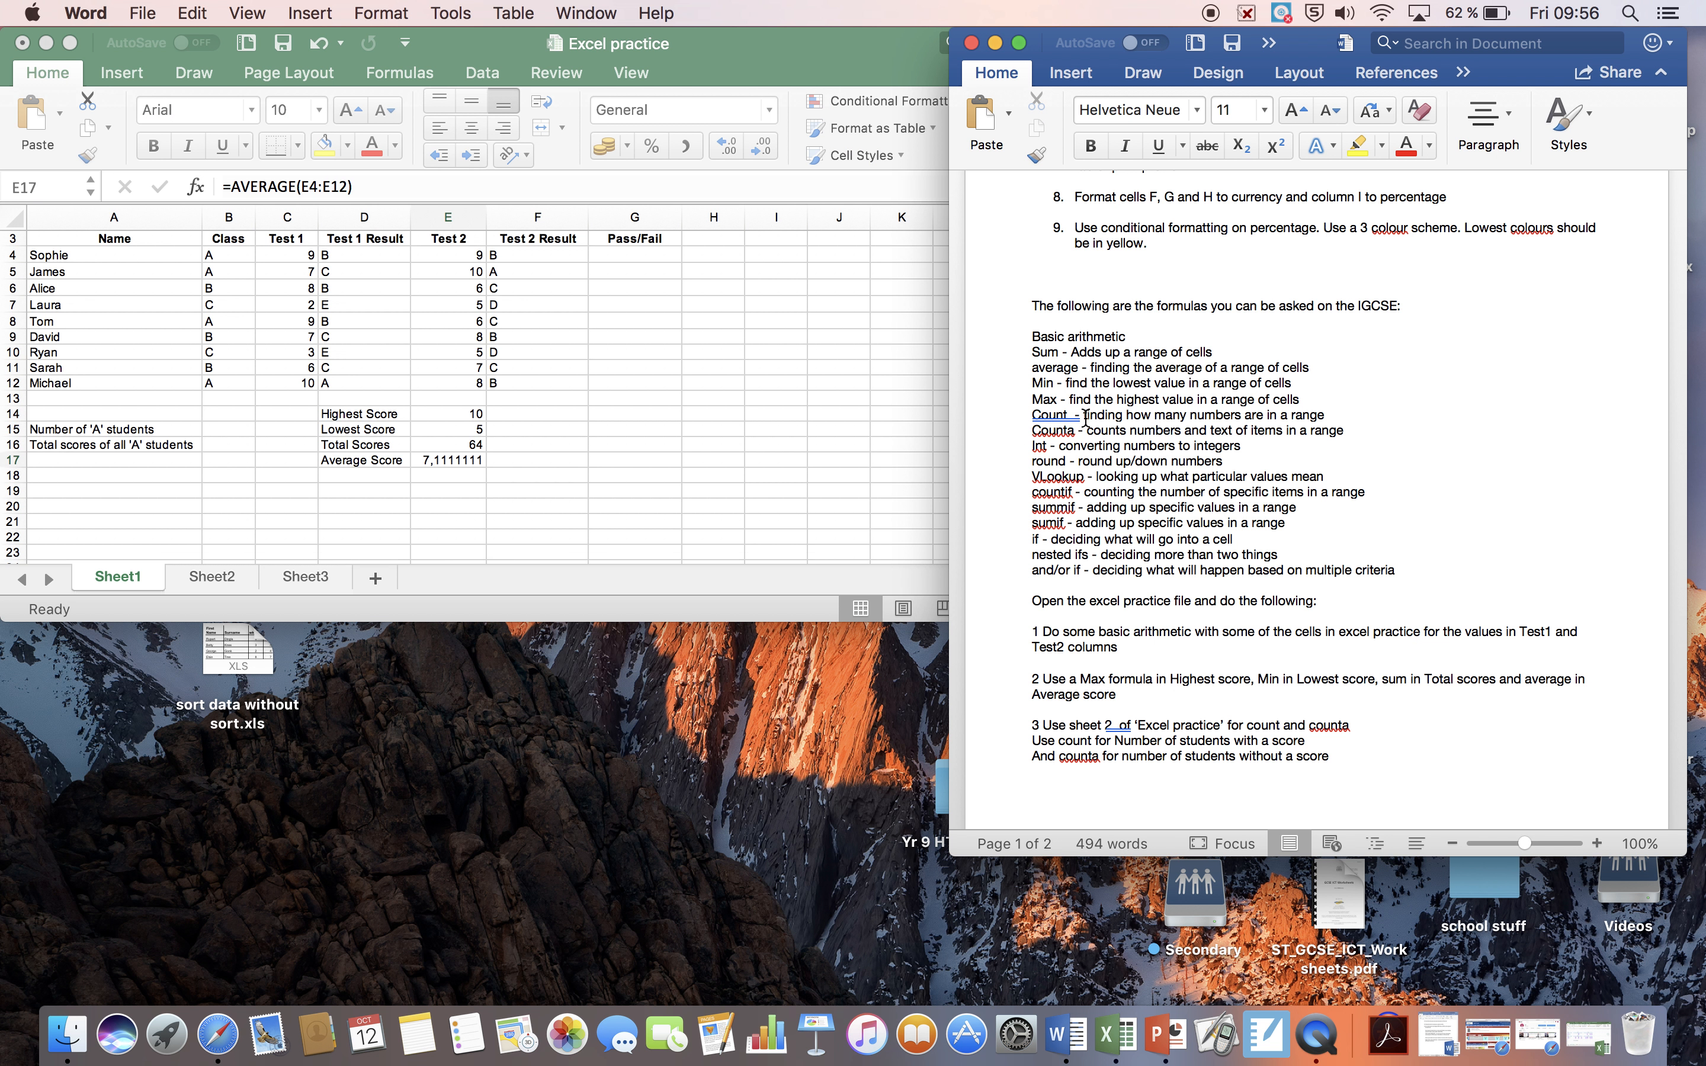
click(214, 573)
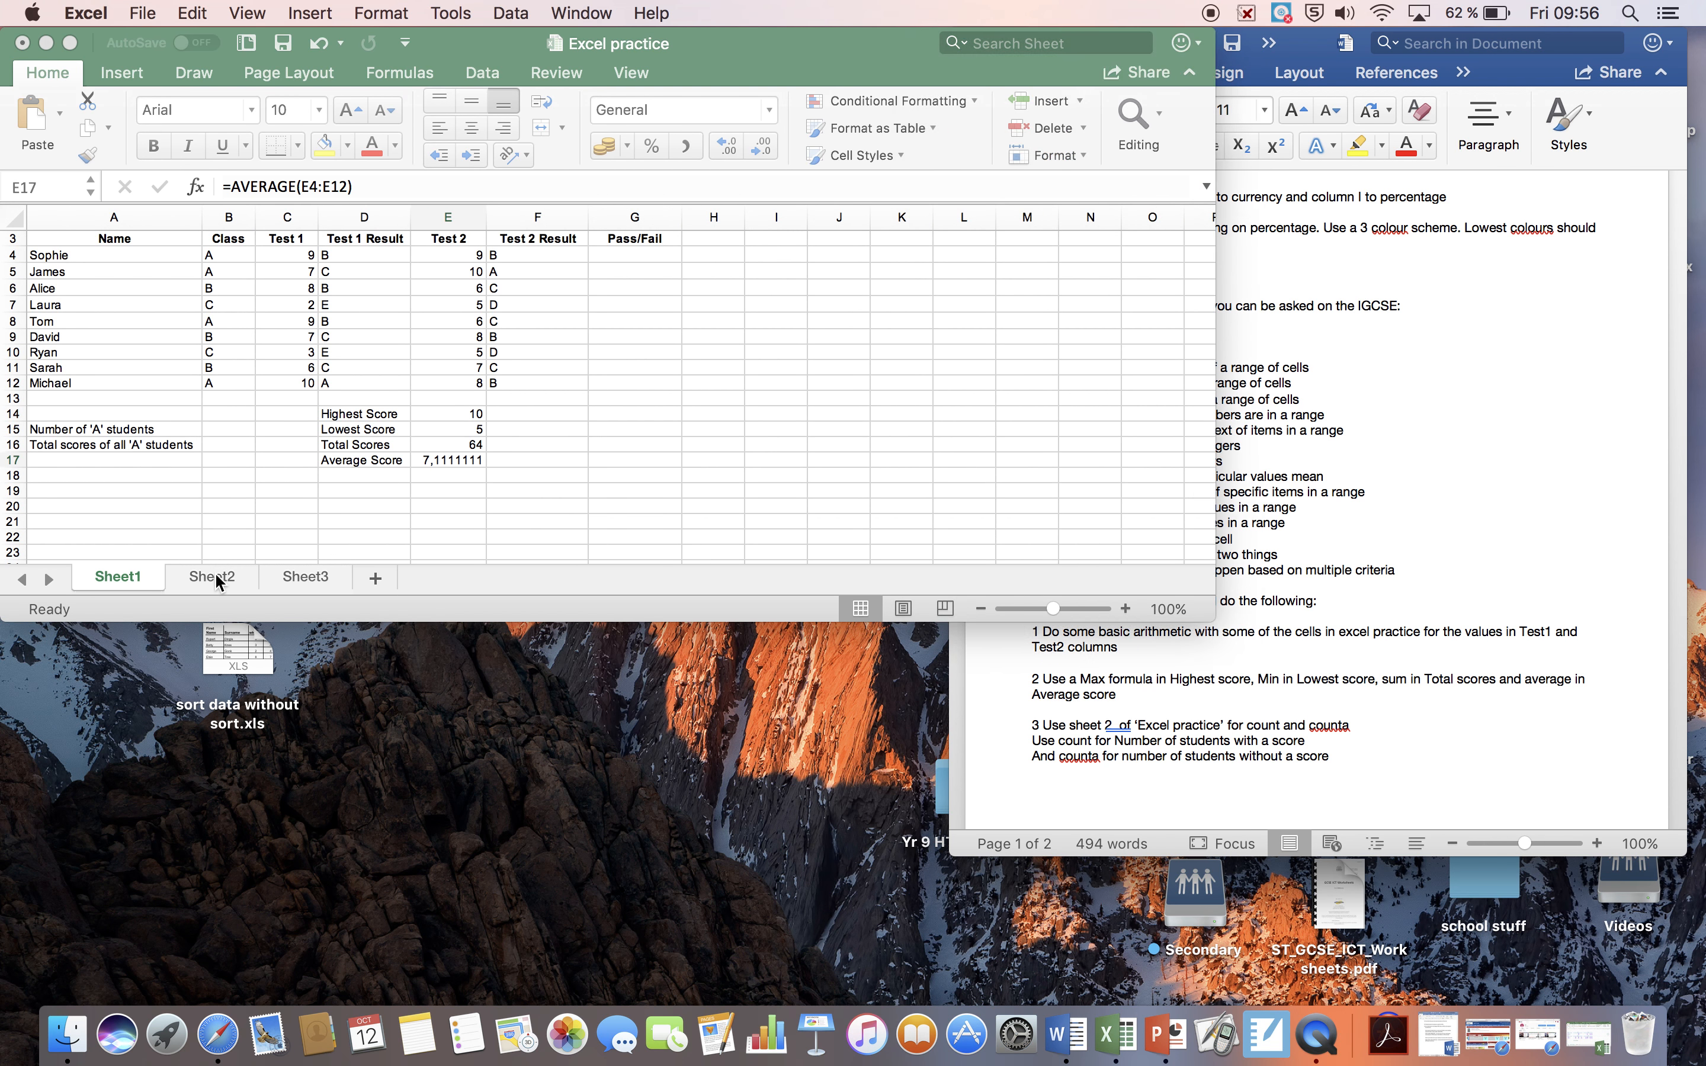
click(215, 573)
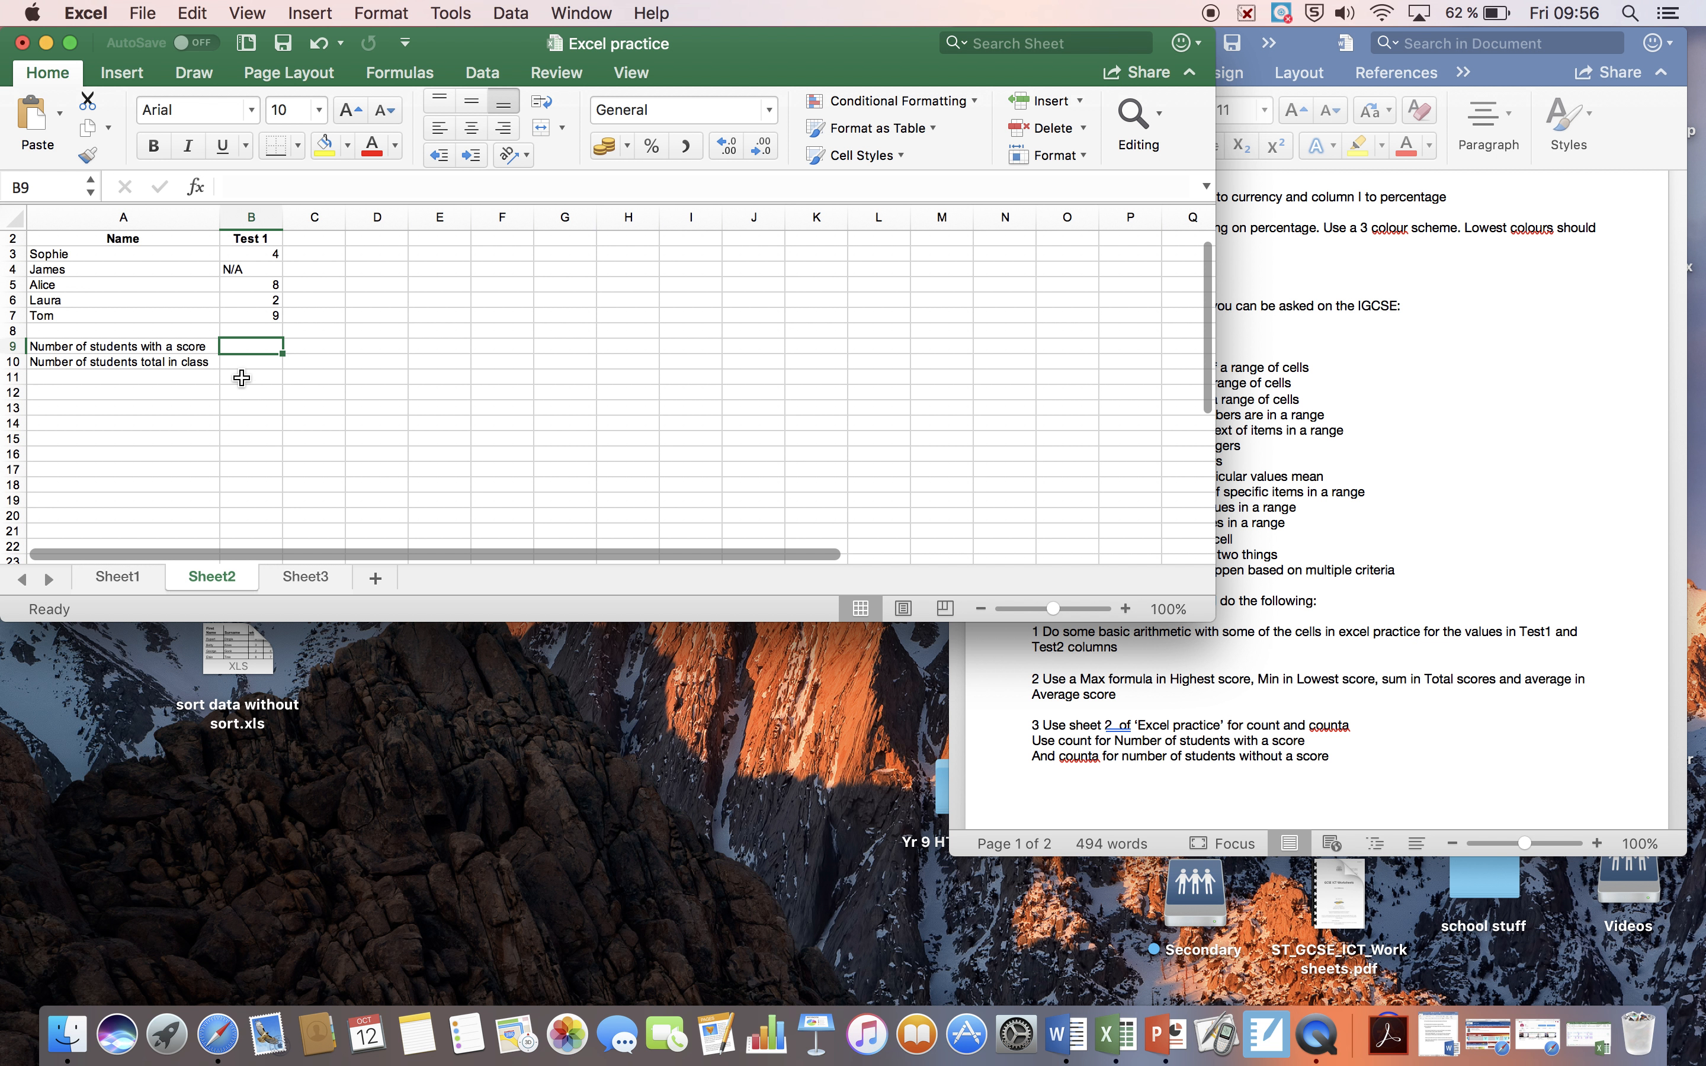
click(1370, 451)
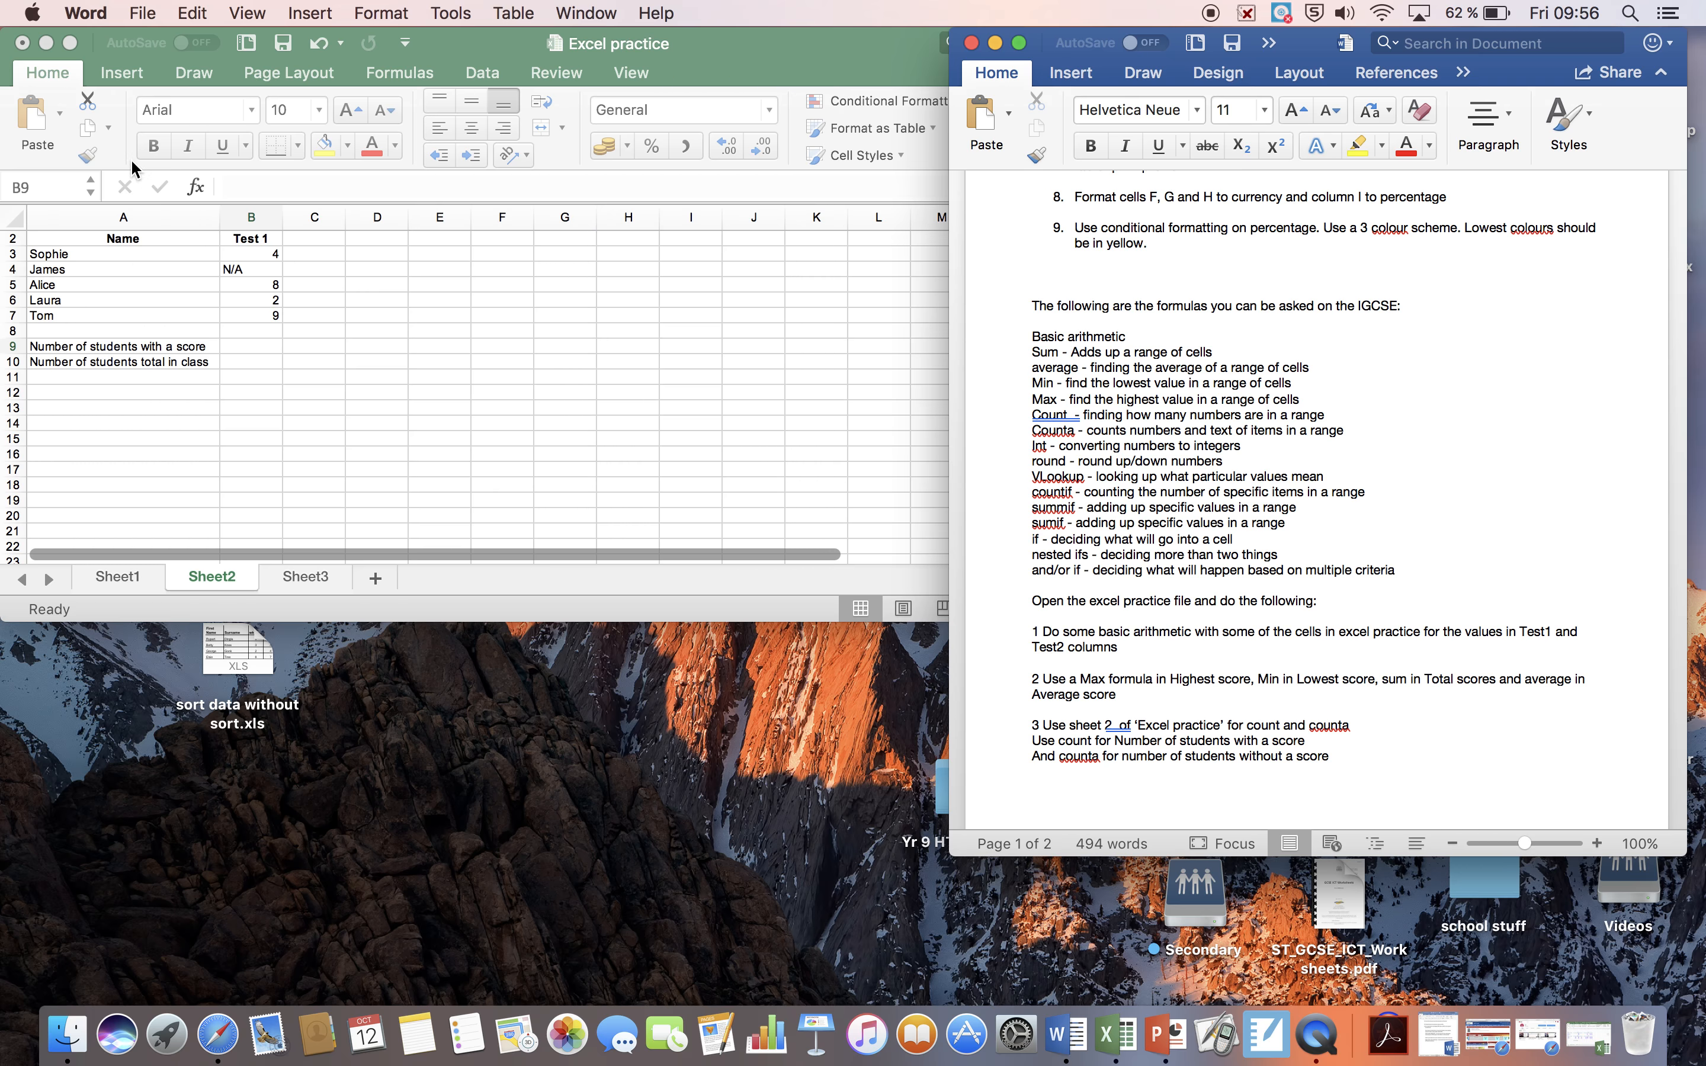
click(253, 266)
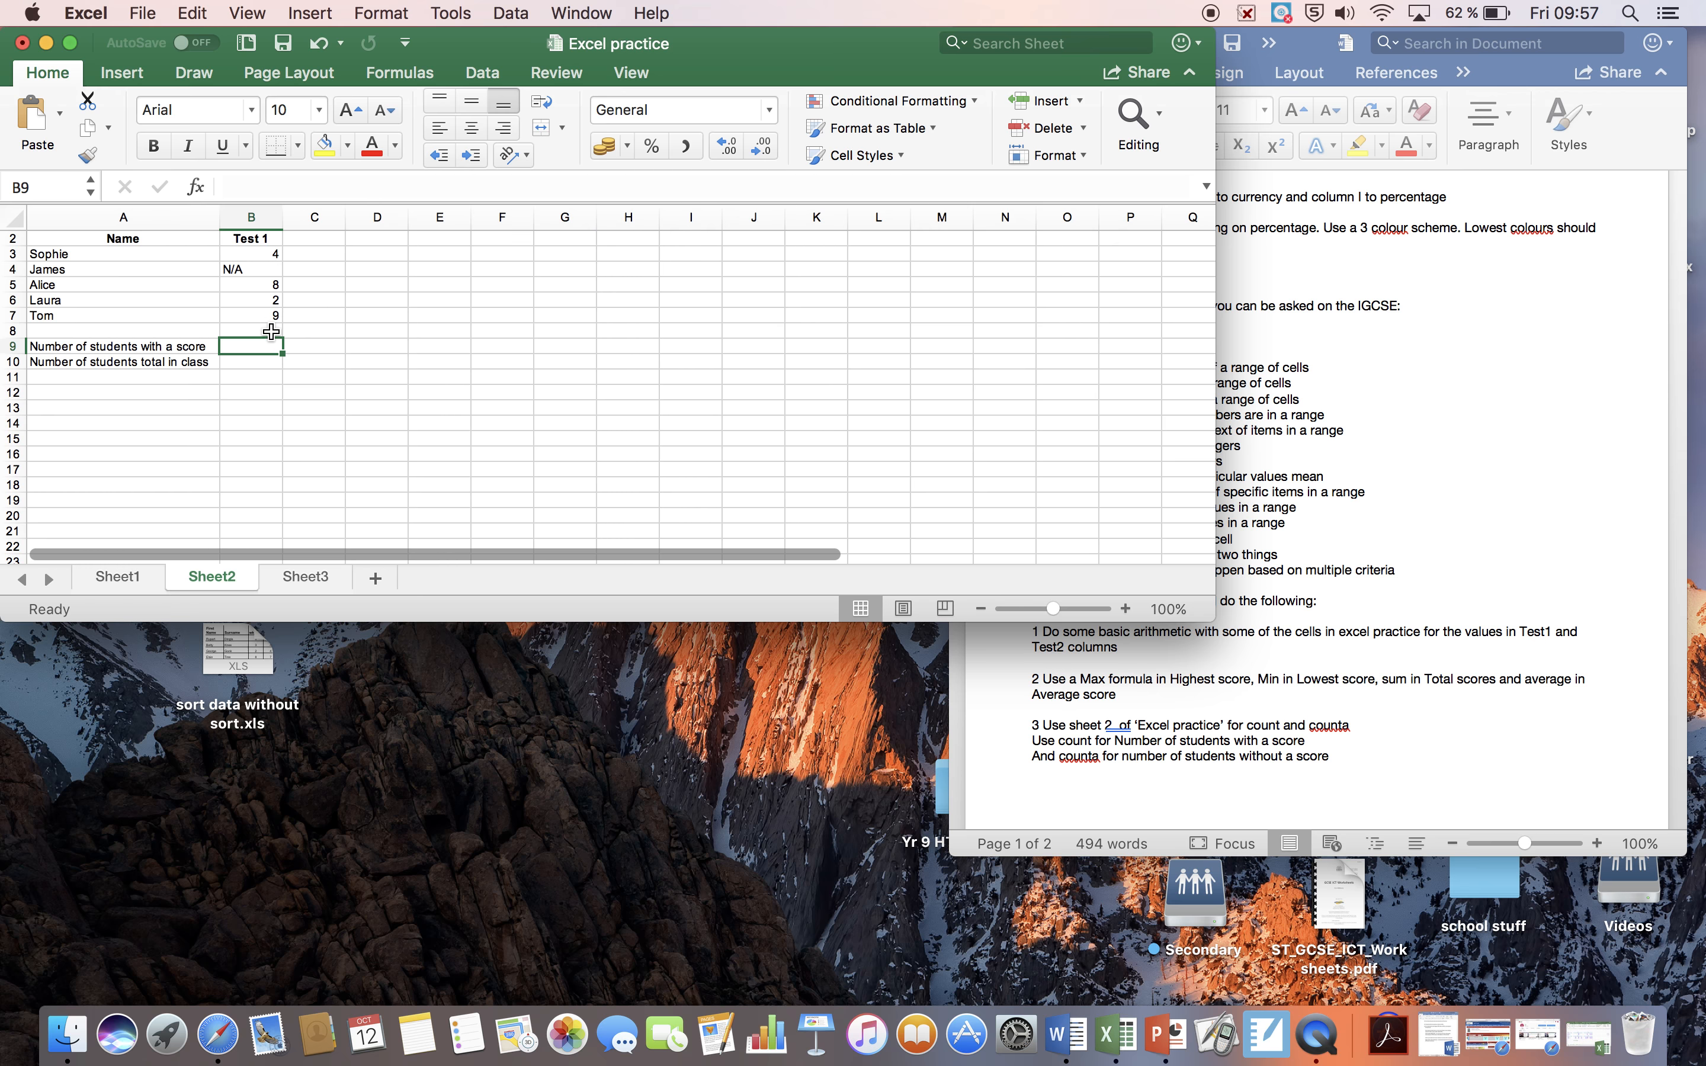
Step: Enter =COUNT(B3:B7) in B9 to count the students with a Test 1 score, including the N/A cell in the range
click(260, 269)
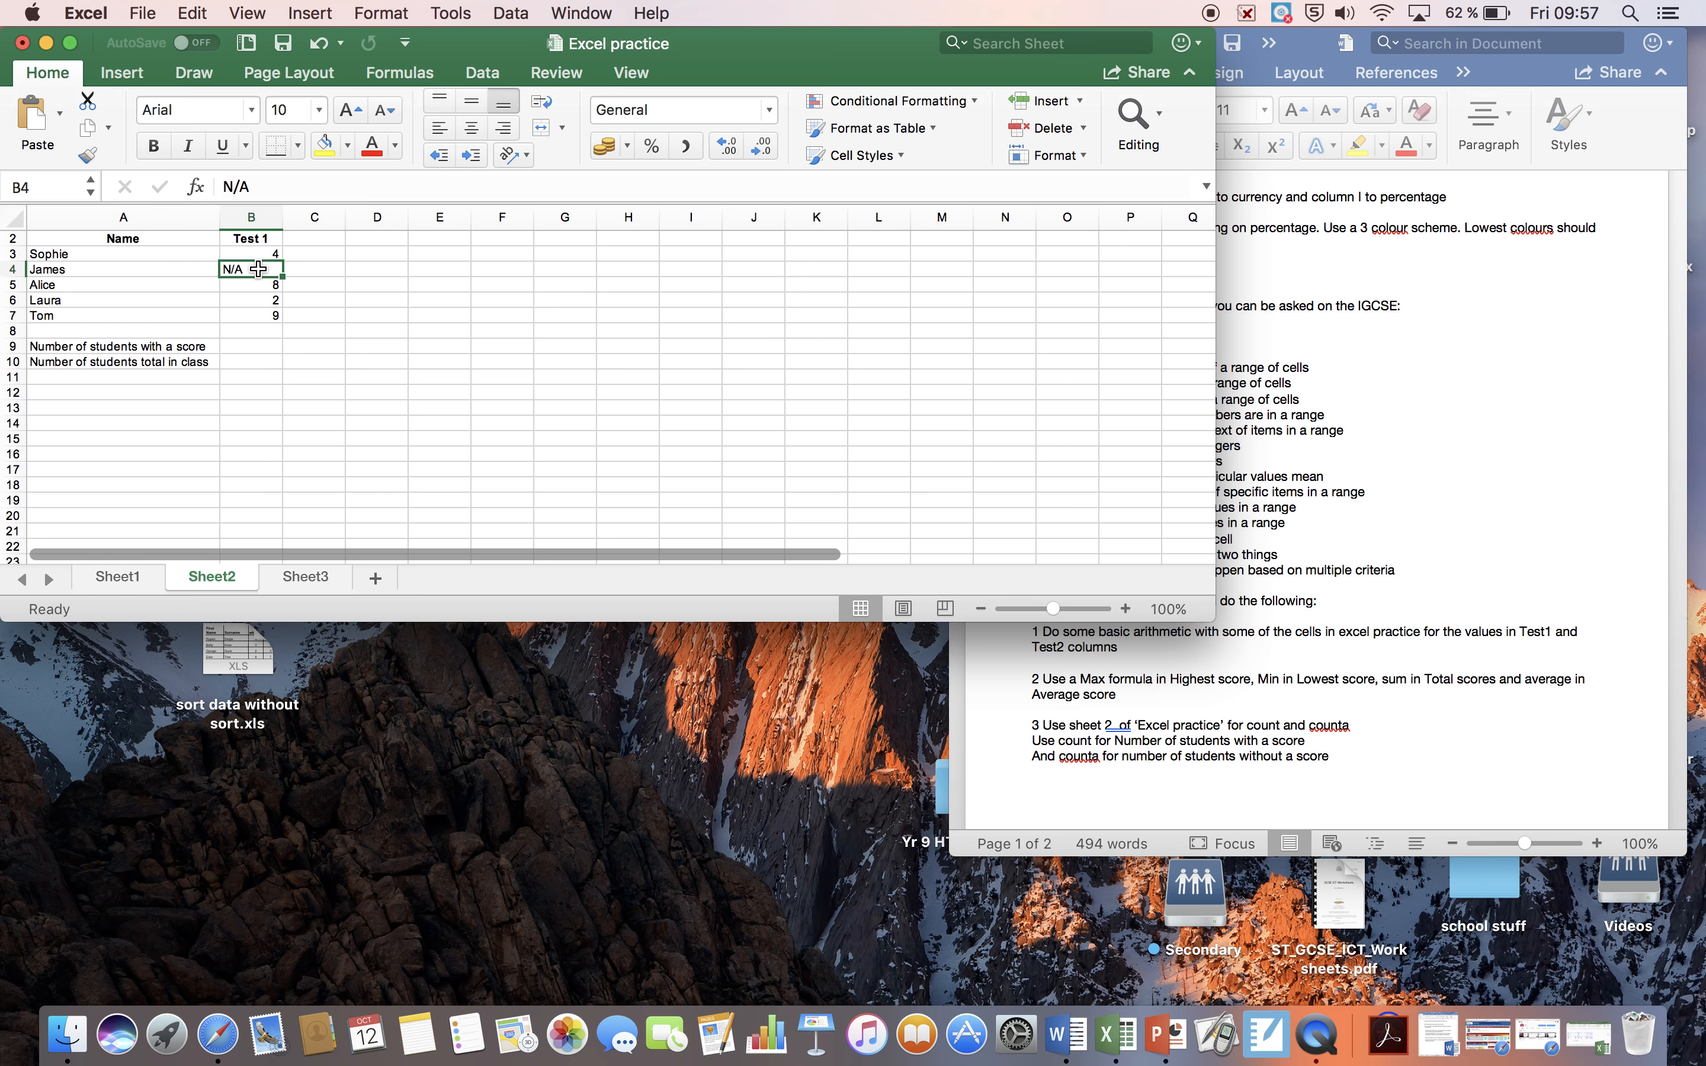
click(248, 347)
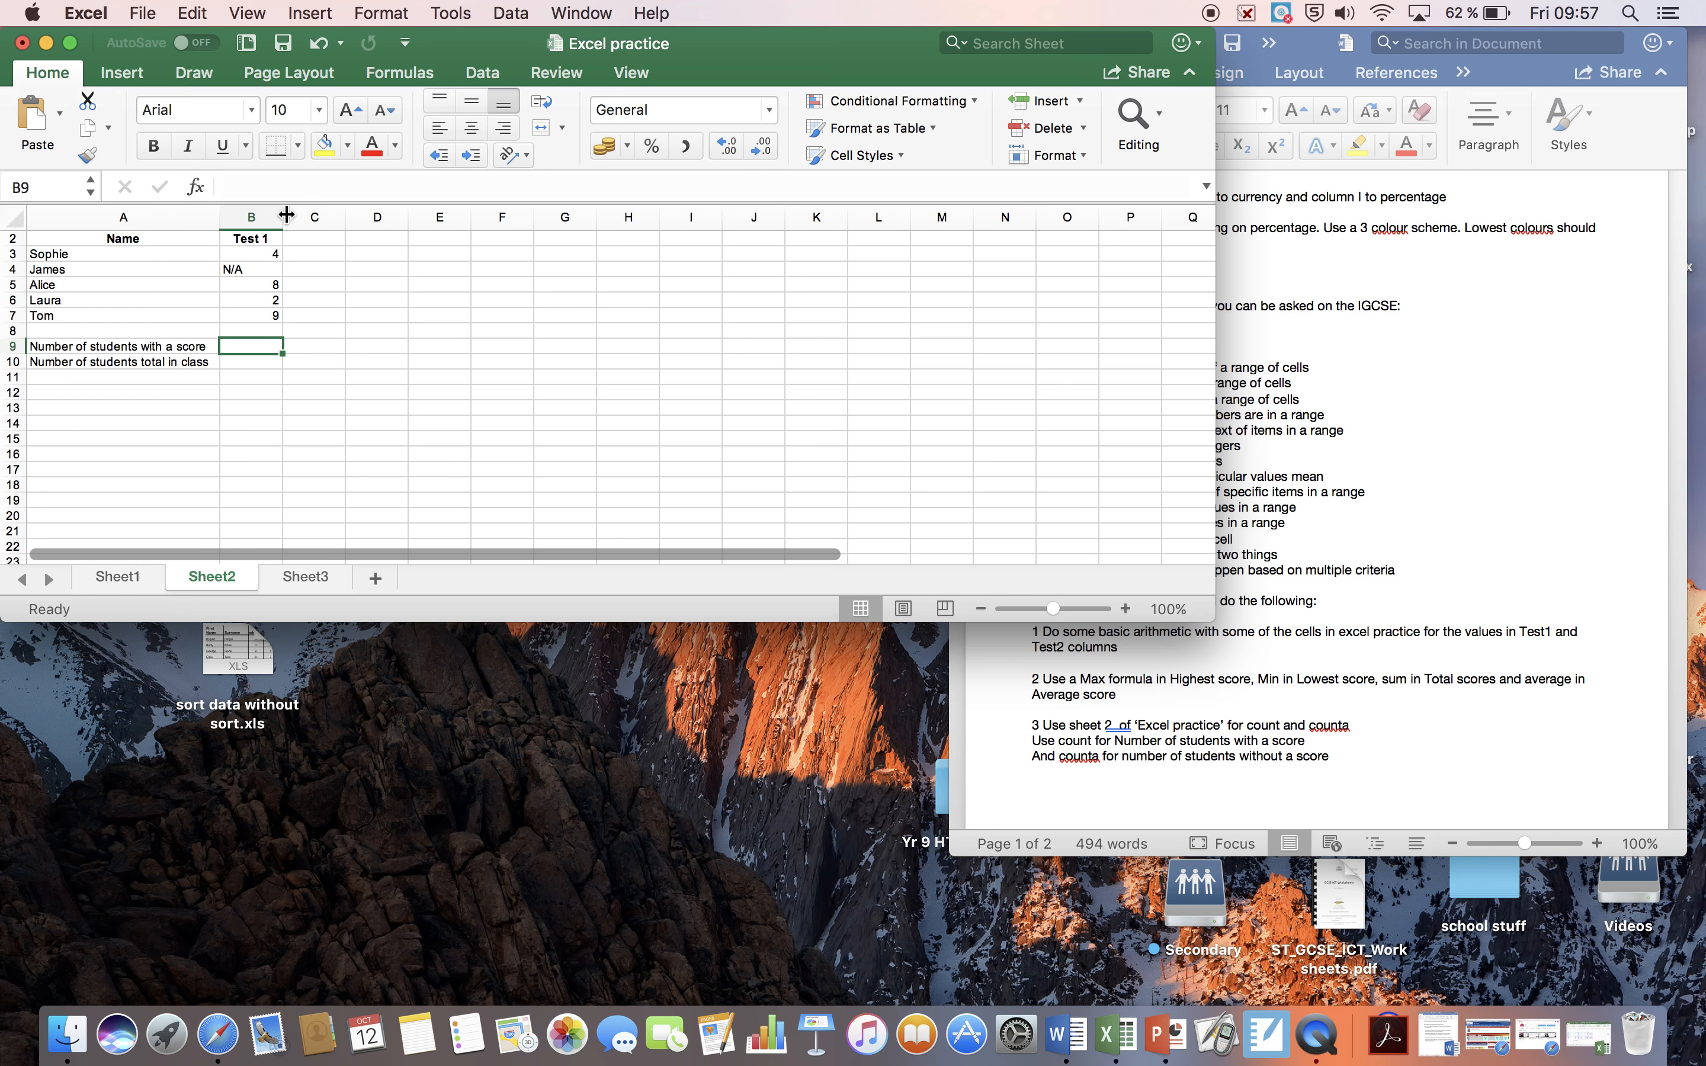
click(237, 186)
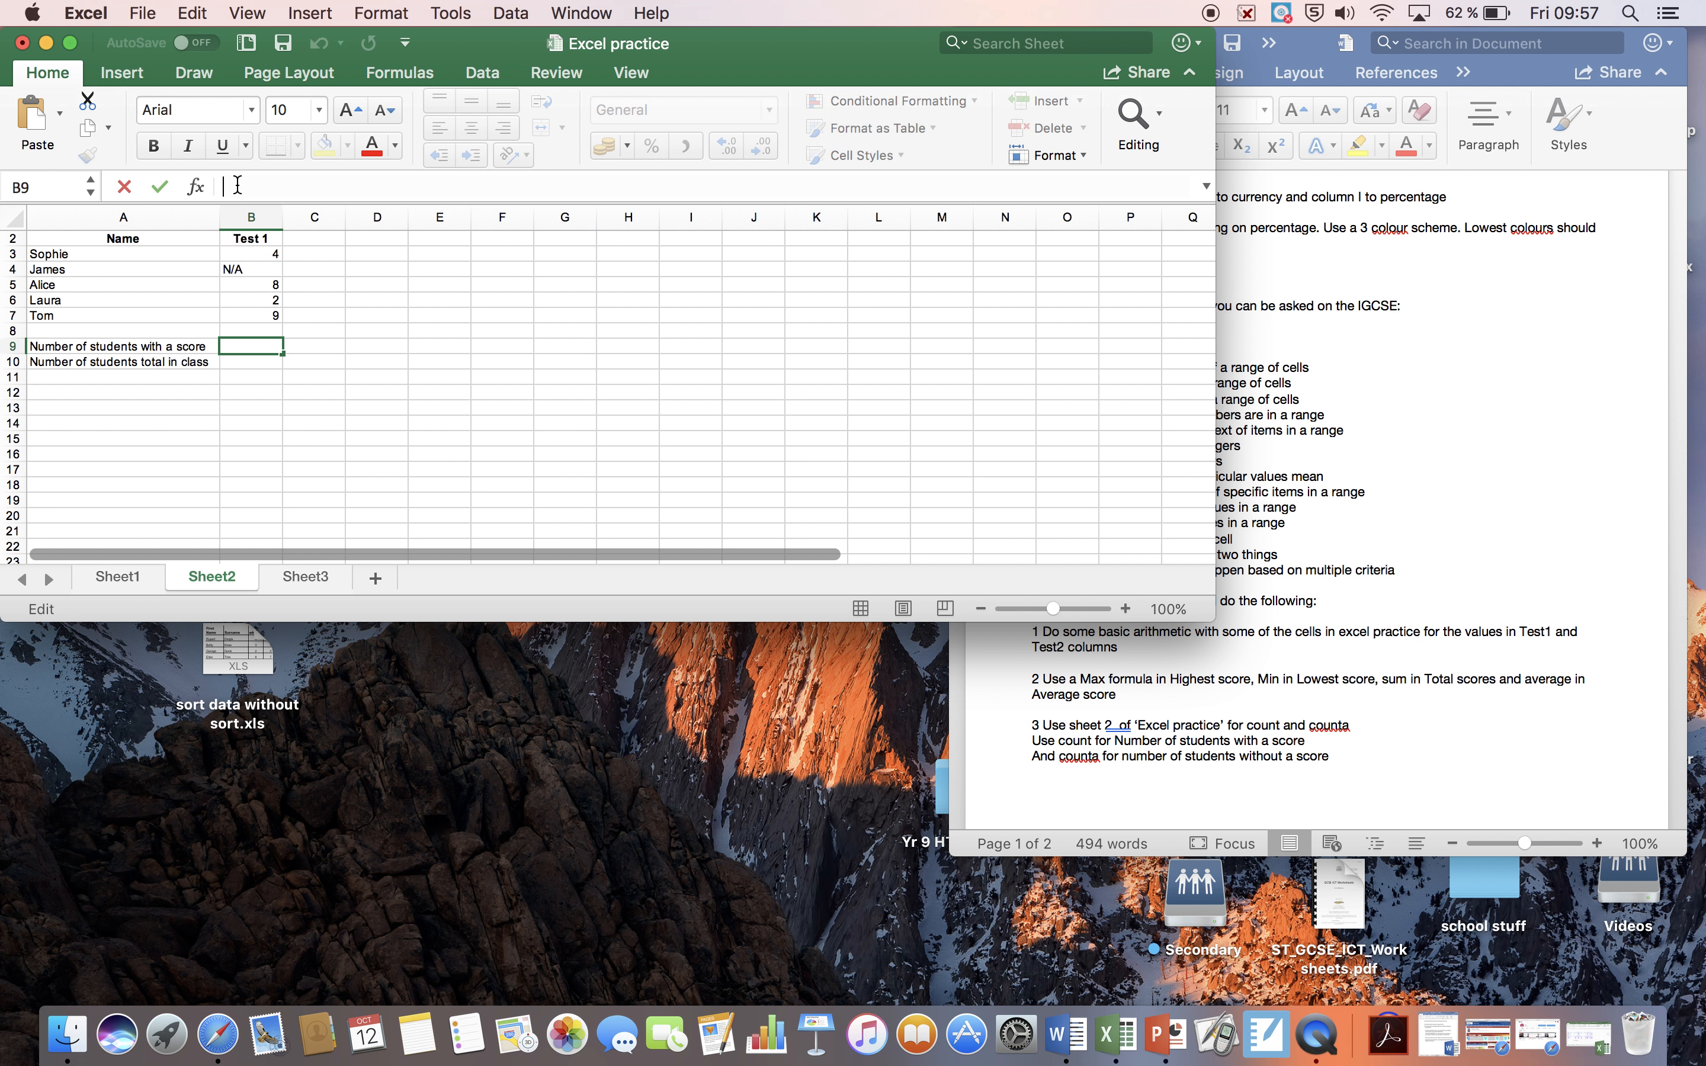
text(=cou)
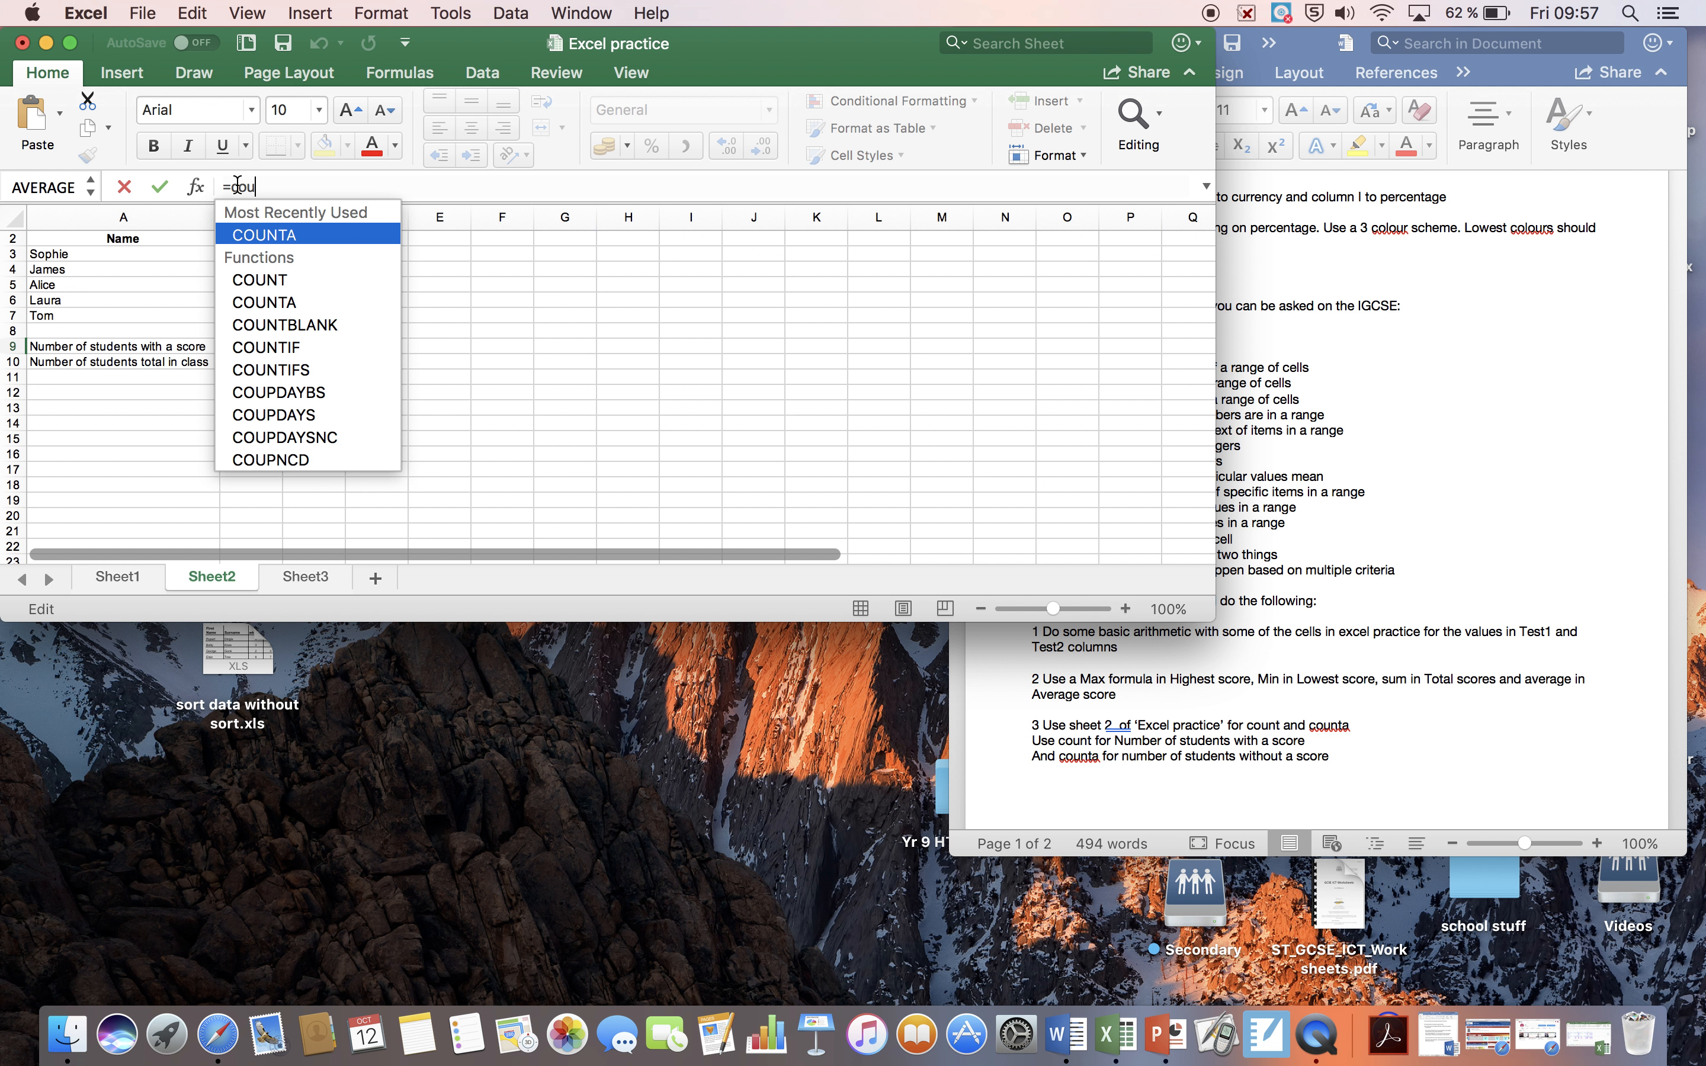
text(nt()
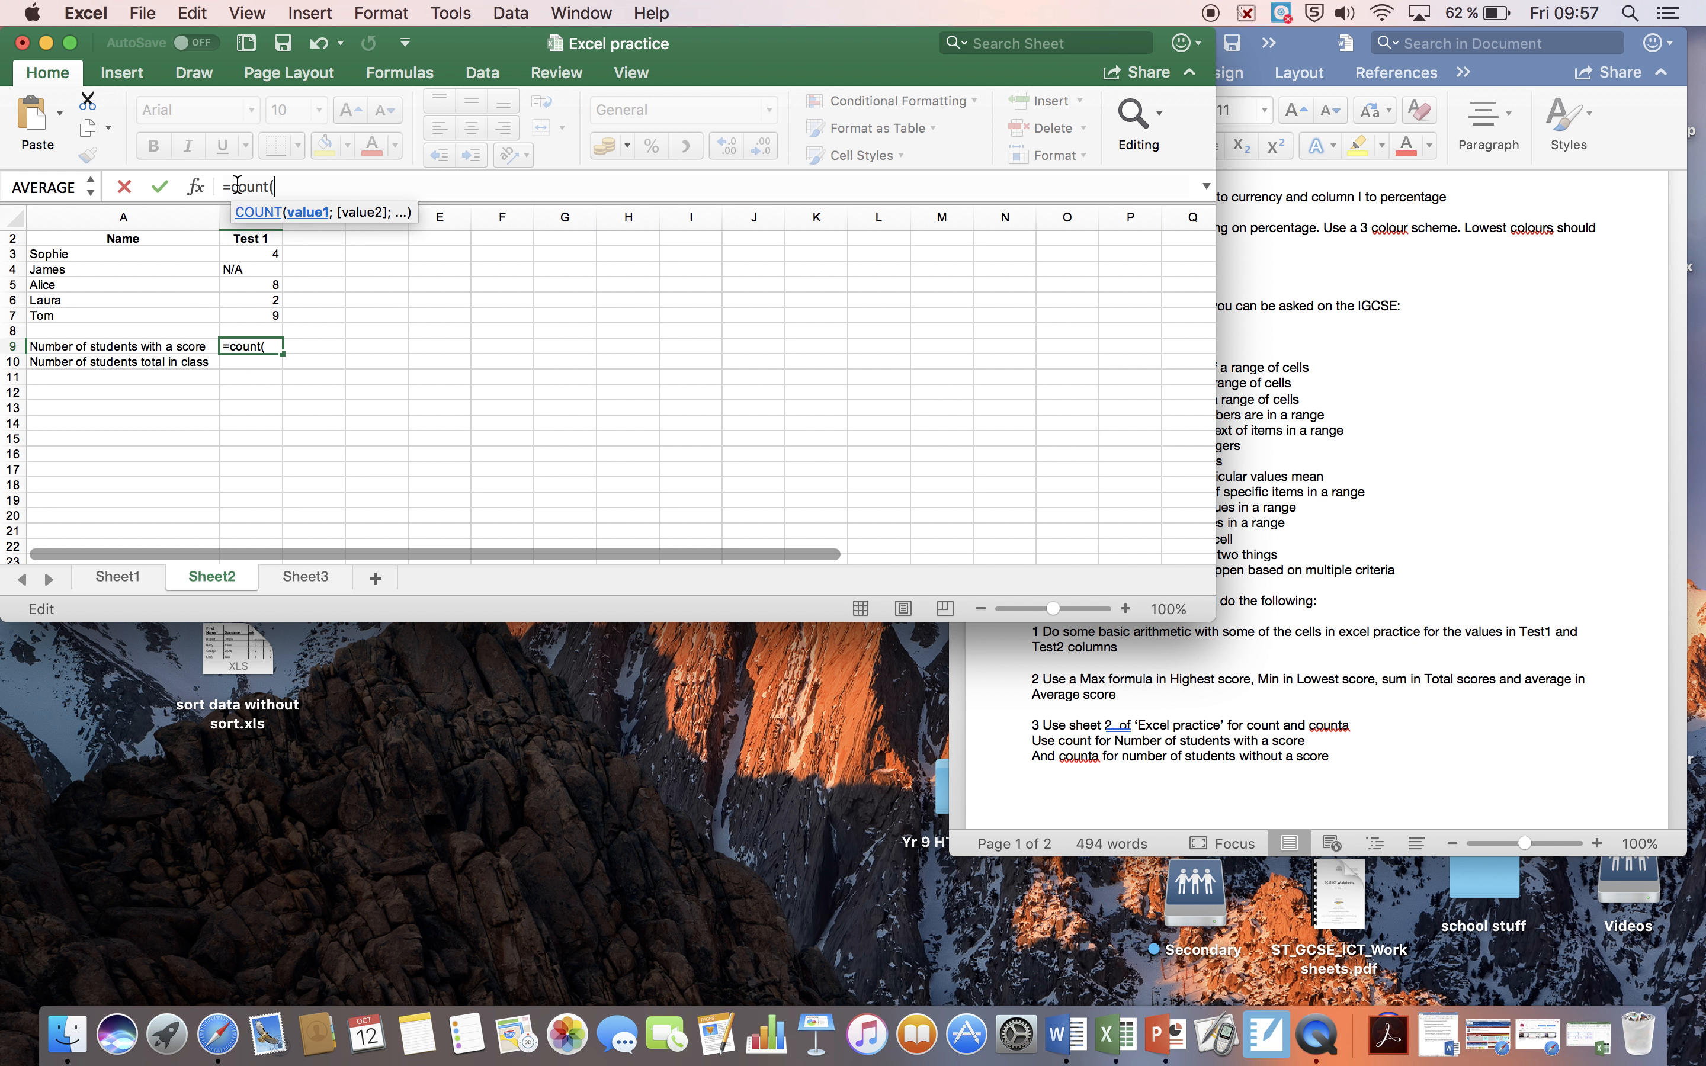
click(256, 259)
drag(251, 306, 251, 311)
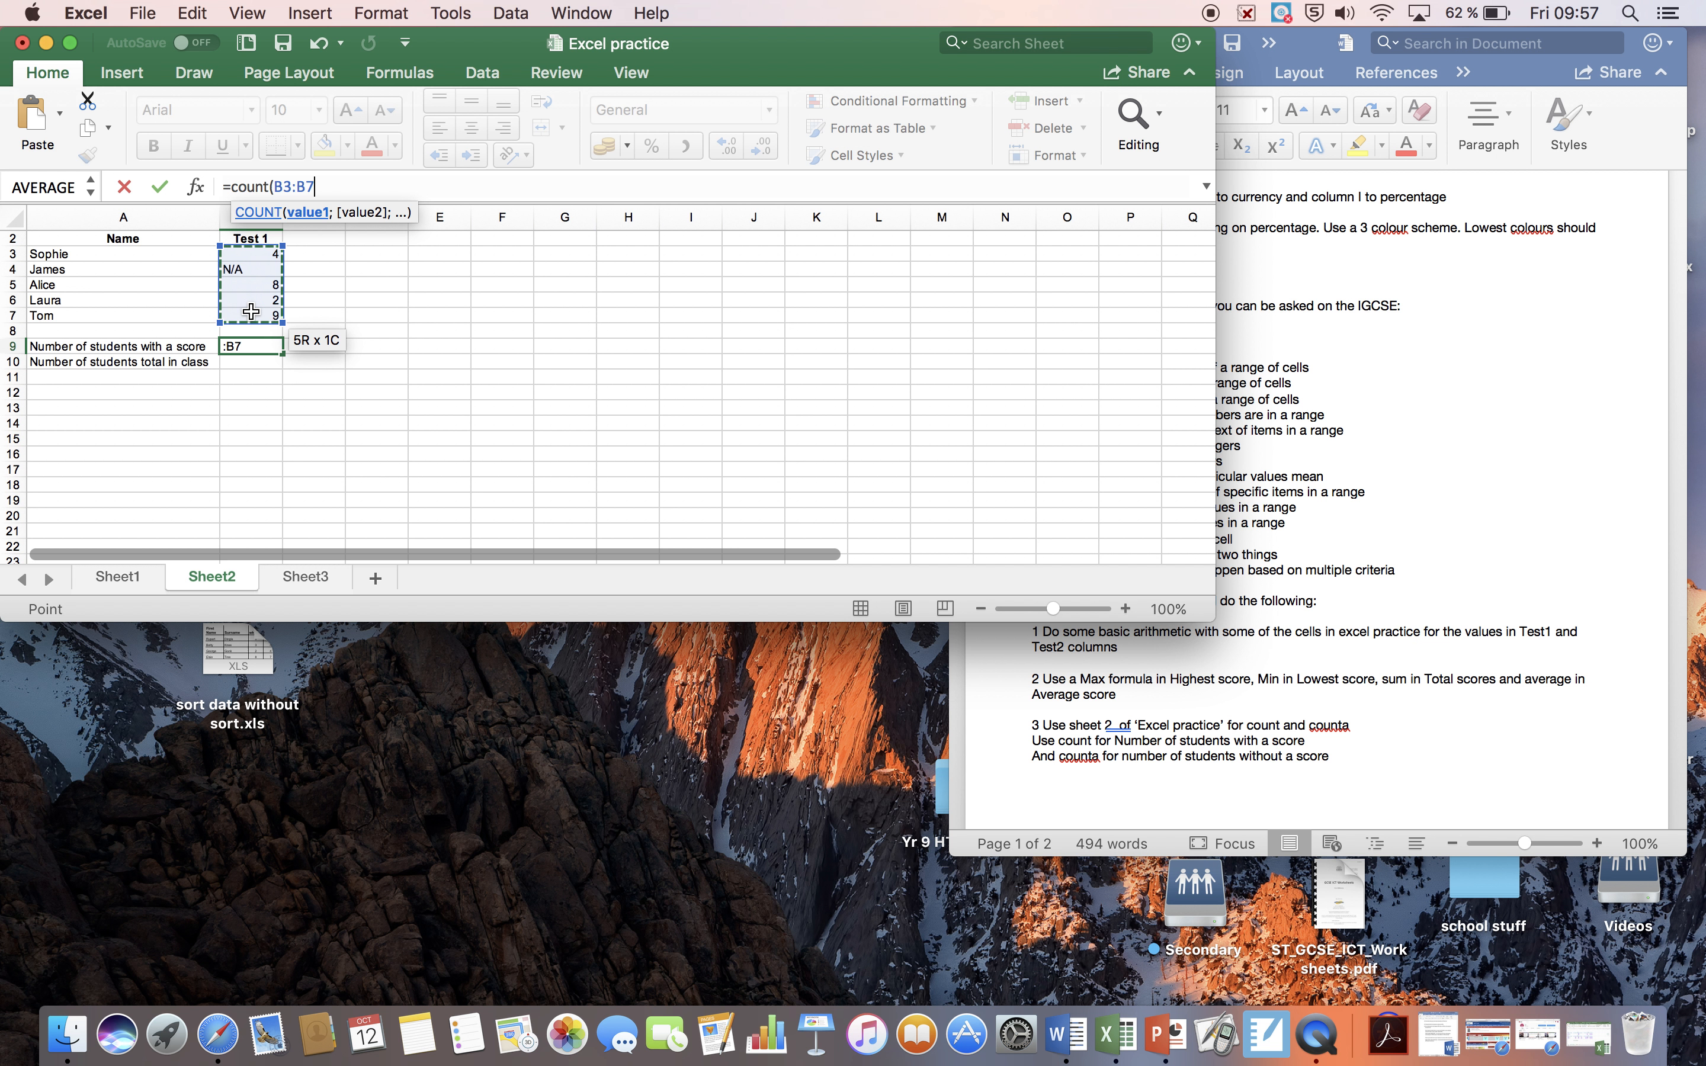
key(Return)
click(254, 345)
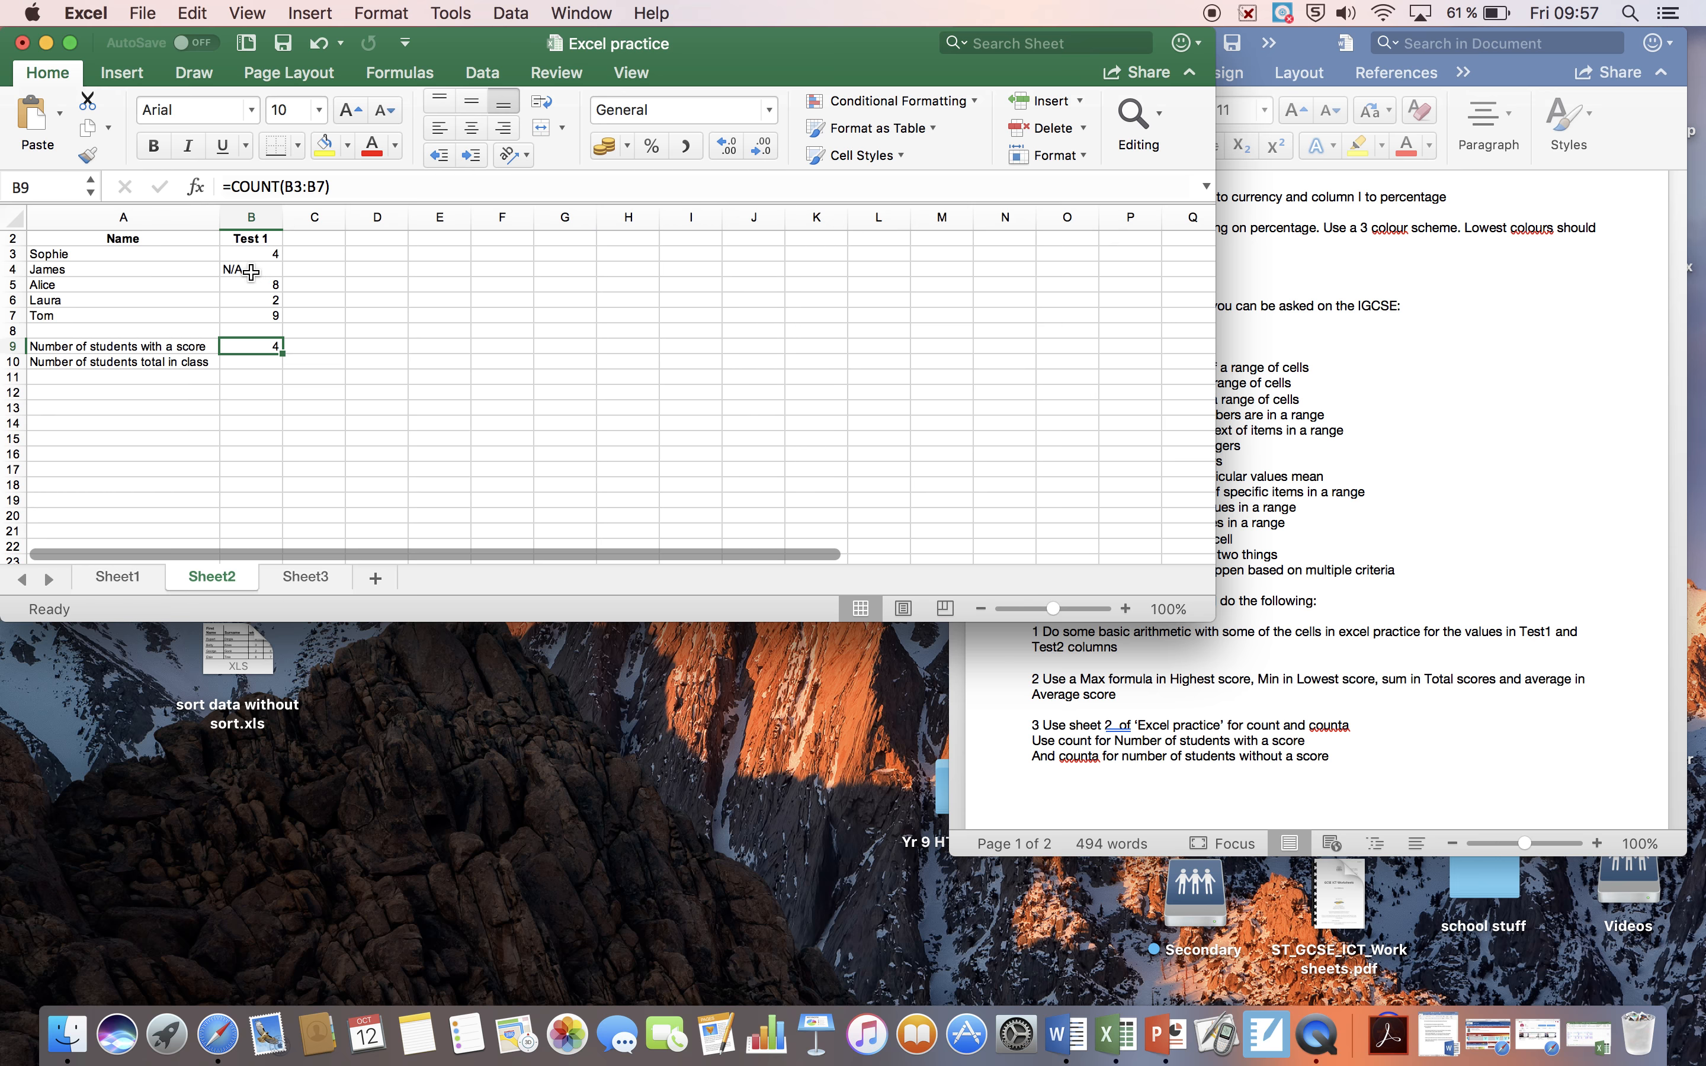
click(251, 271)
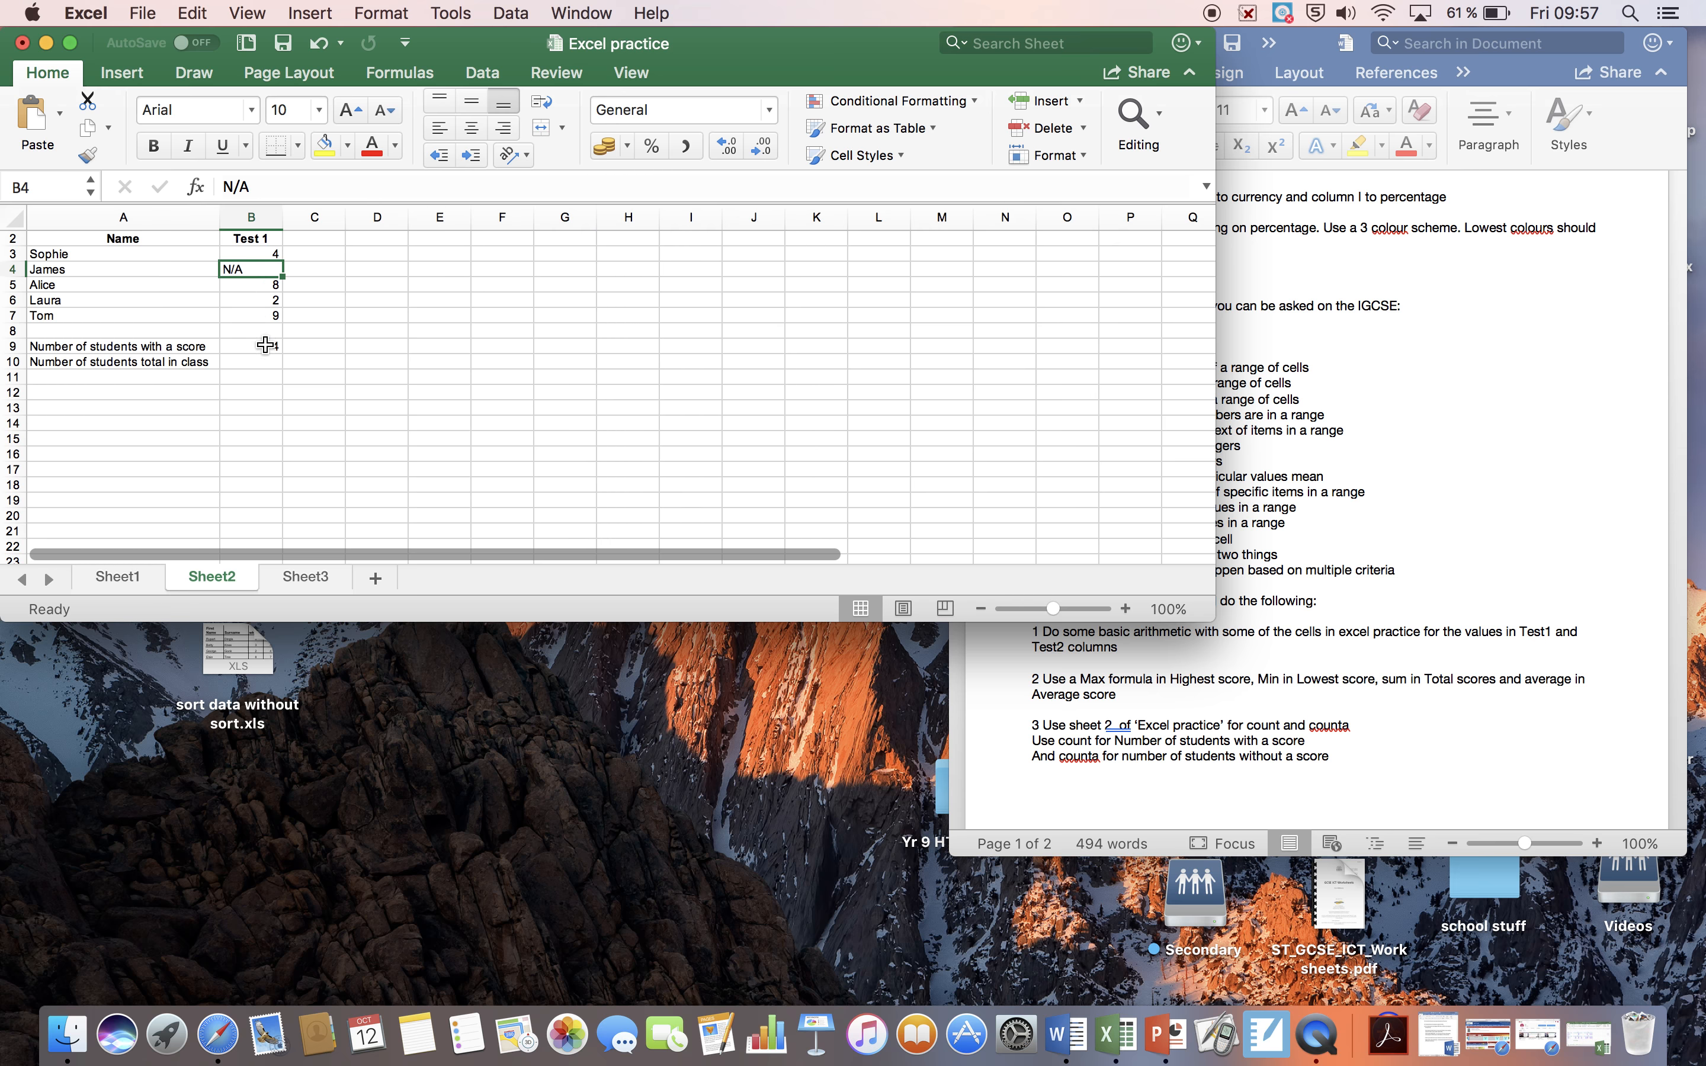
Step: Enter =COUNTA(B3:B7) in B10 to count all students in the class, and compare it with the Test 1 entries
click(255, 364)
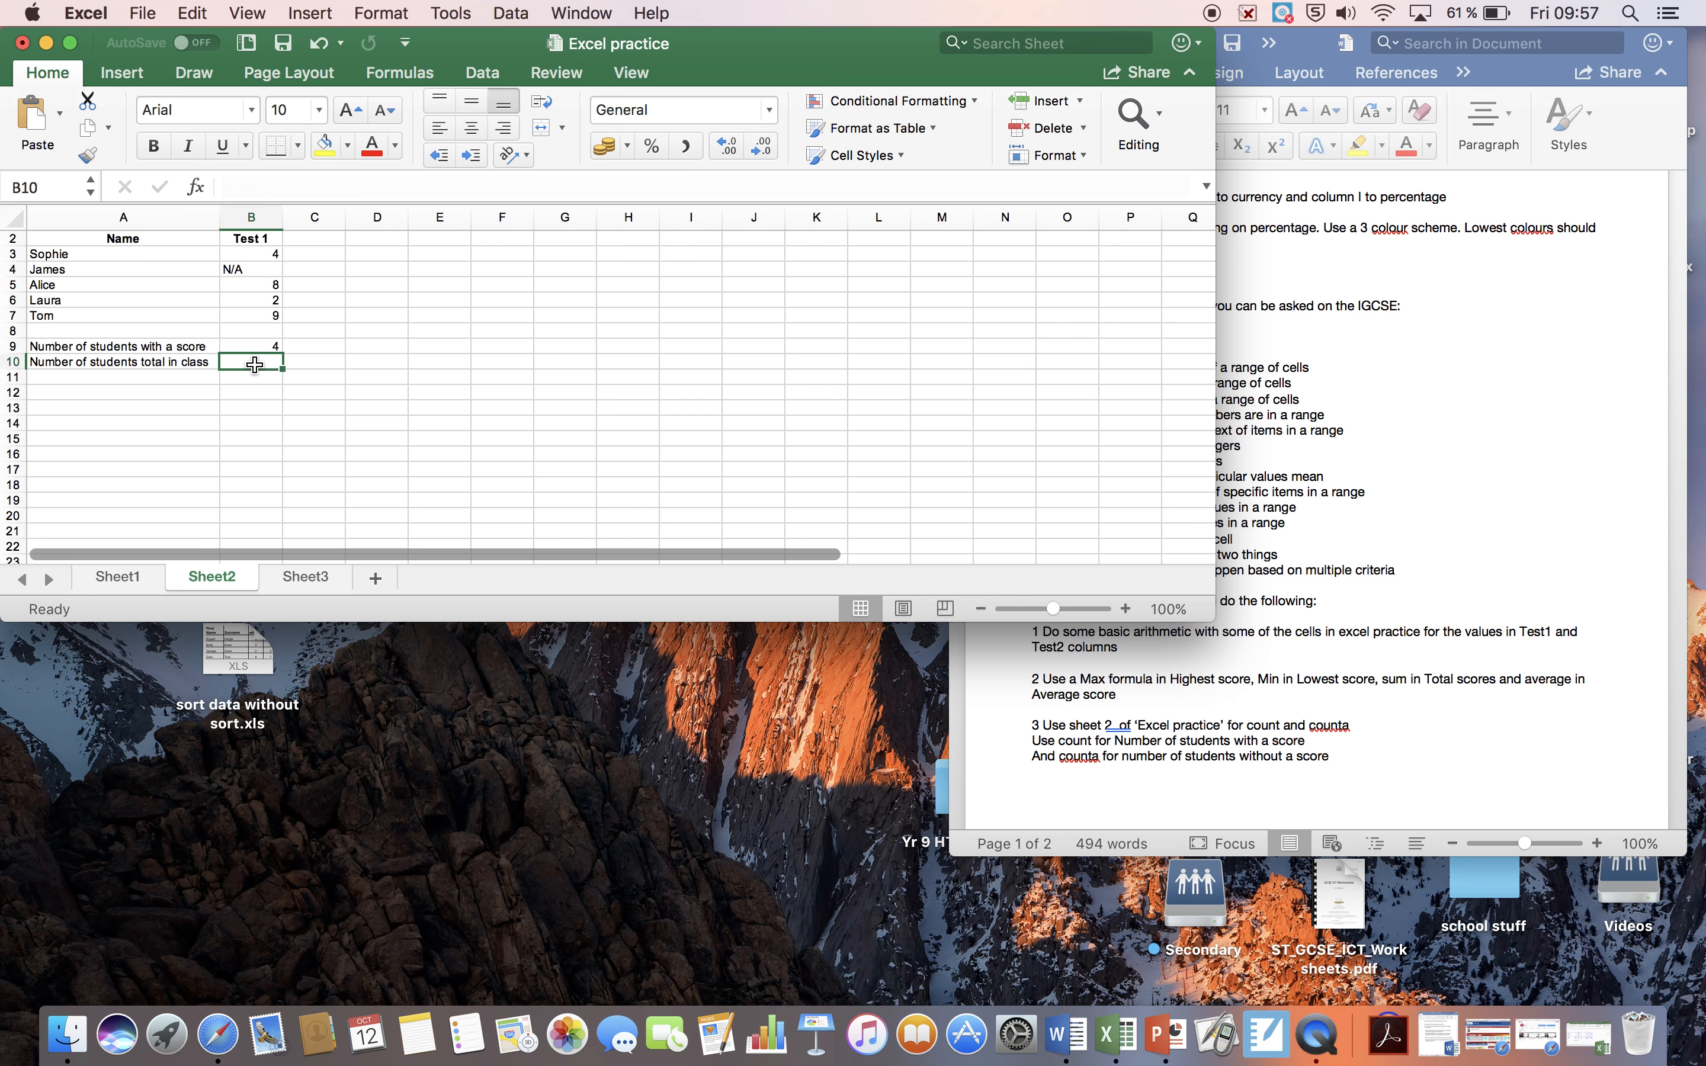
text(=counta)
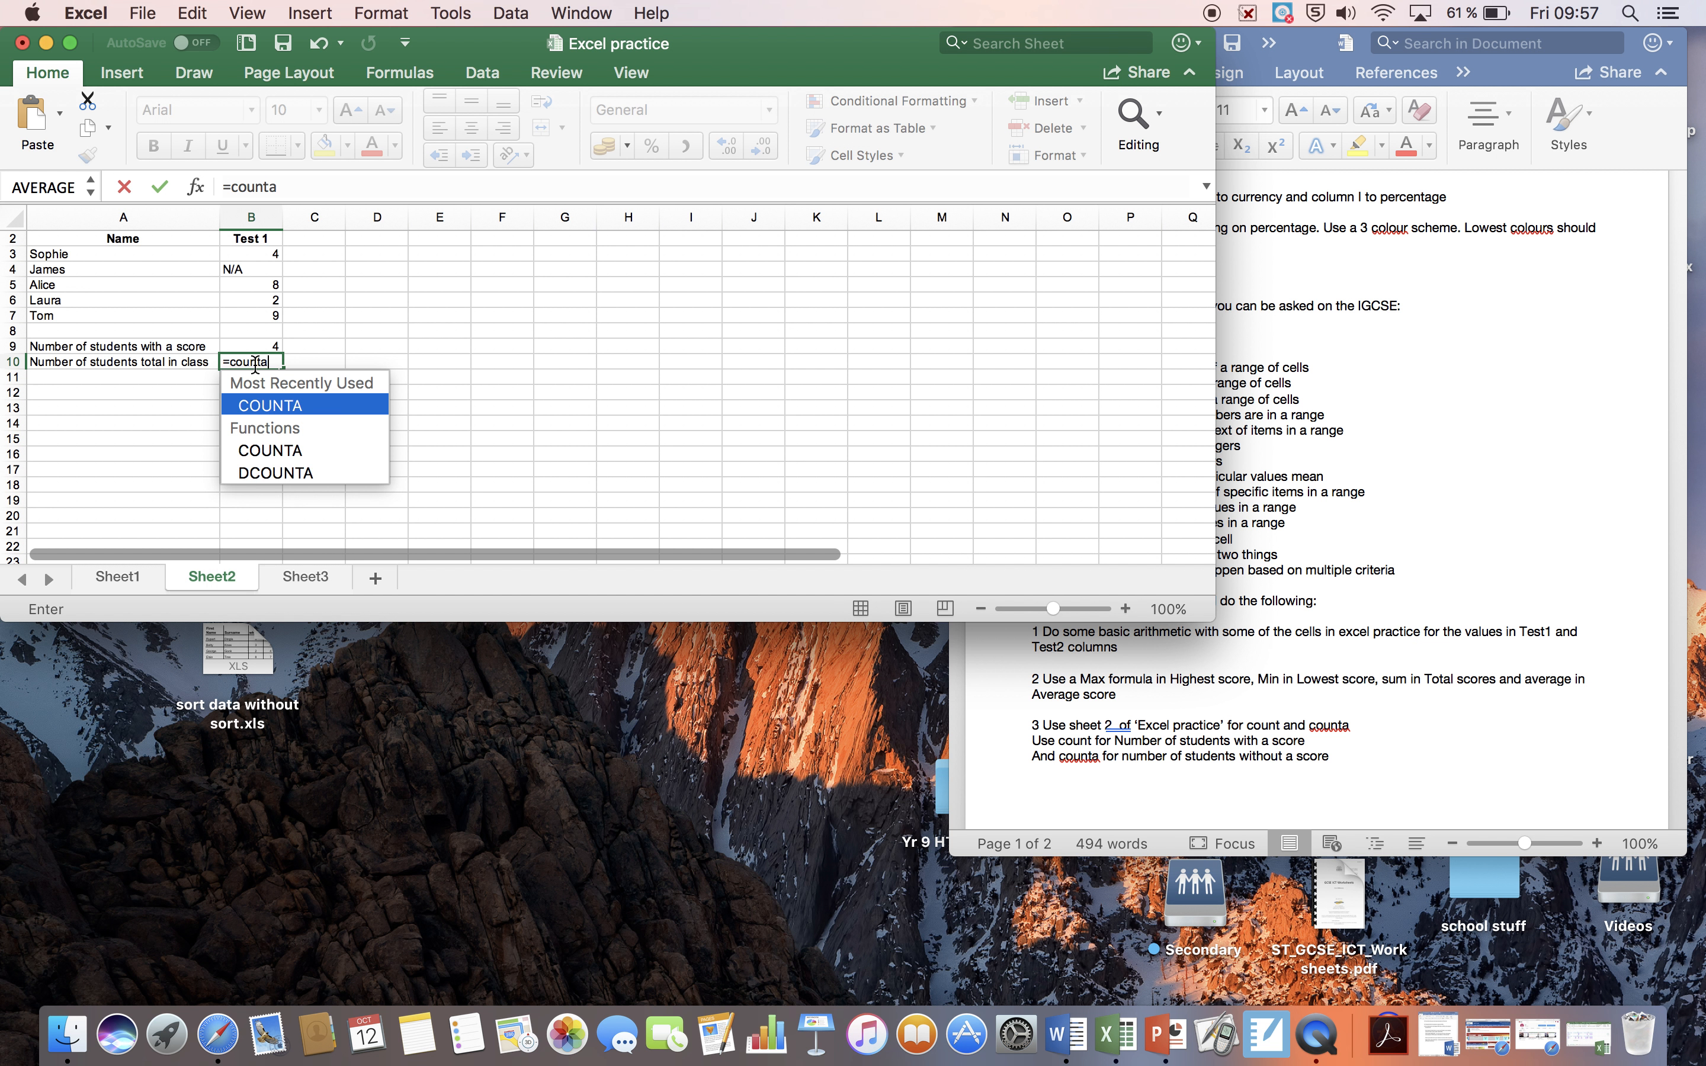
text(()
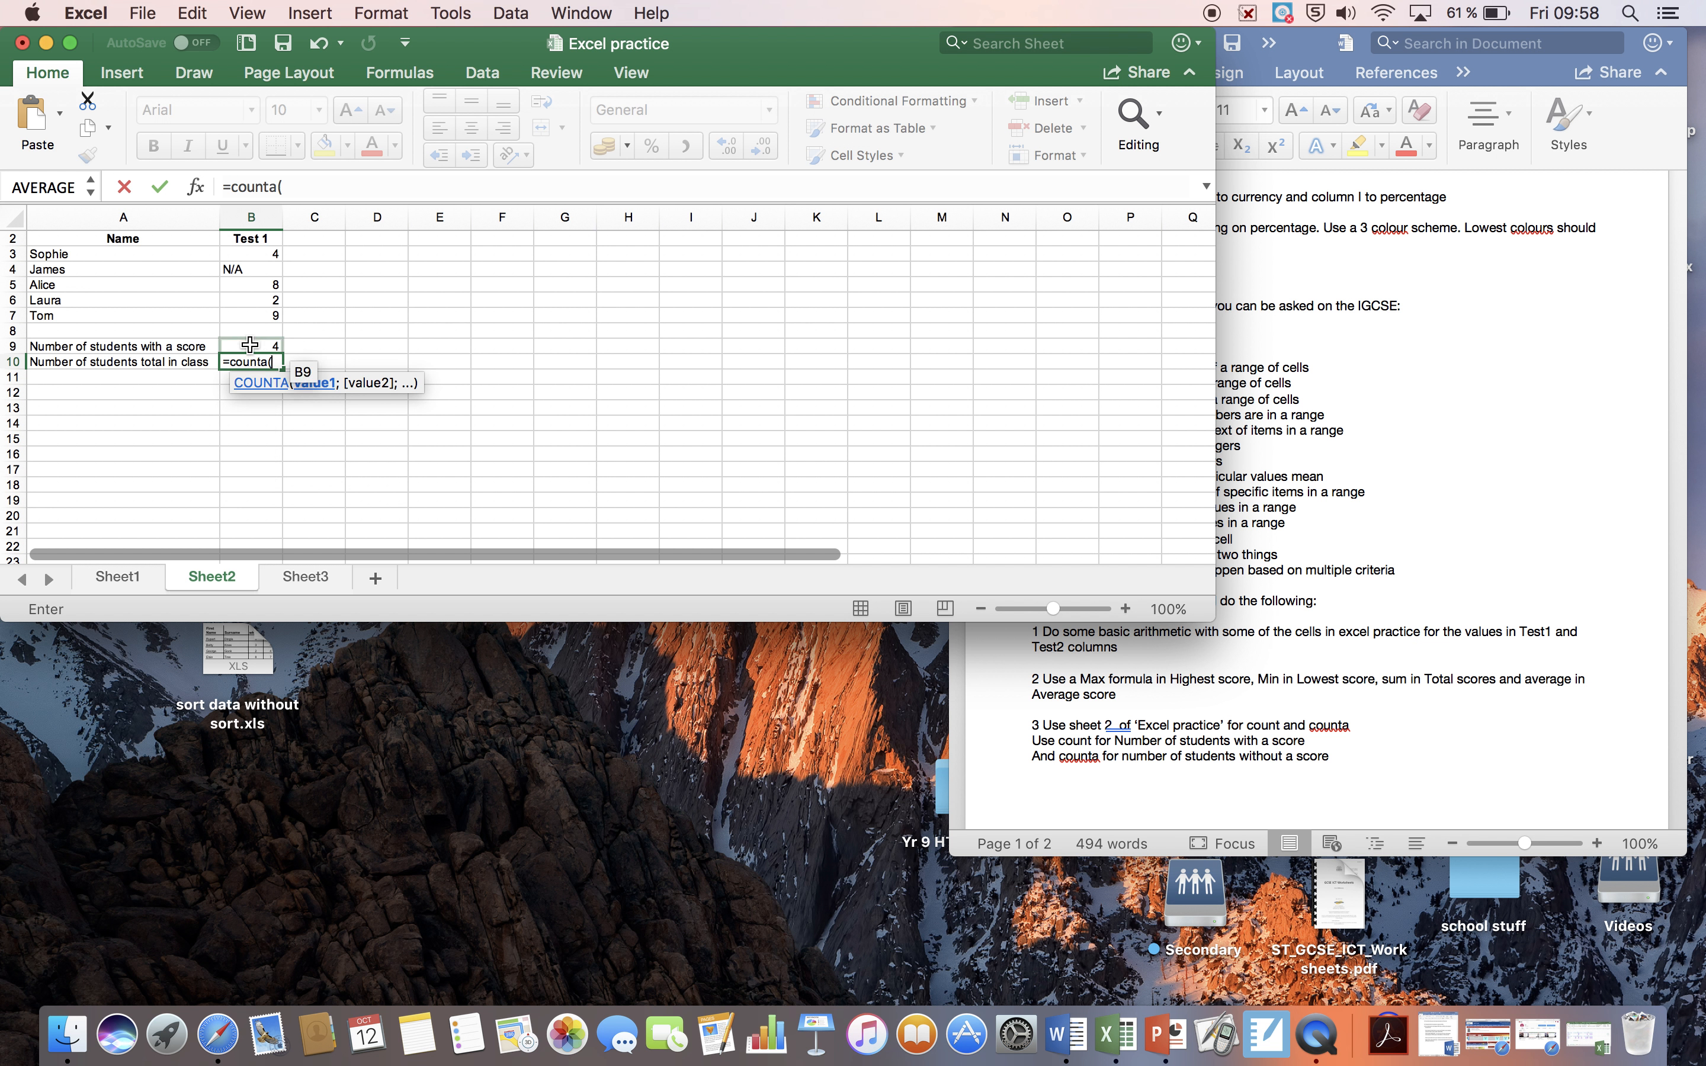
click(264, 260)
drag(264, 260, 262, 319)
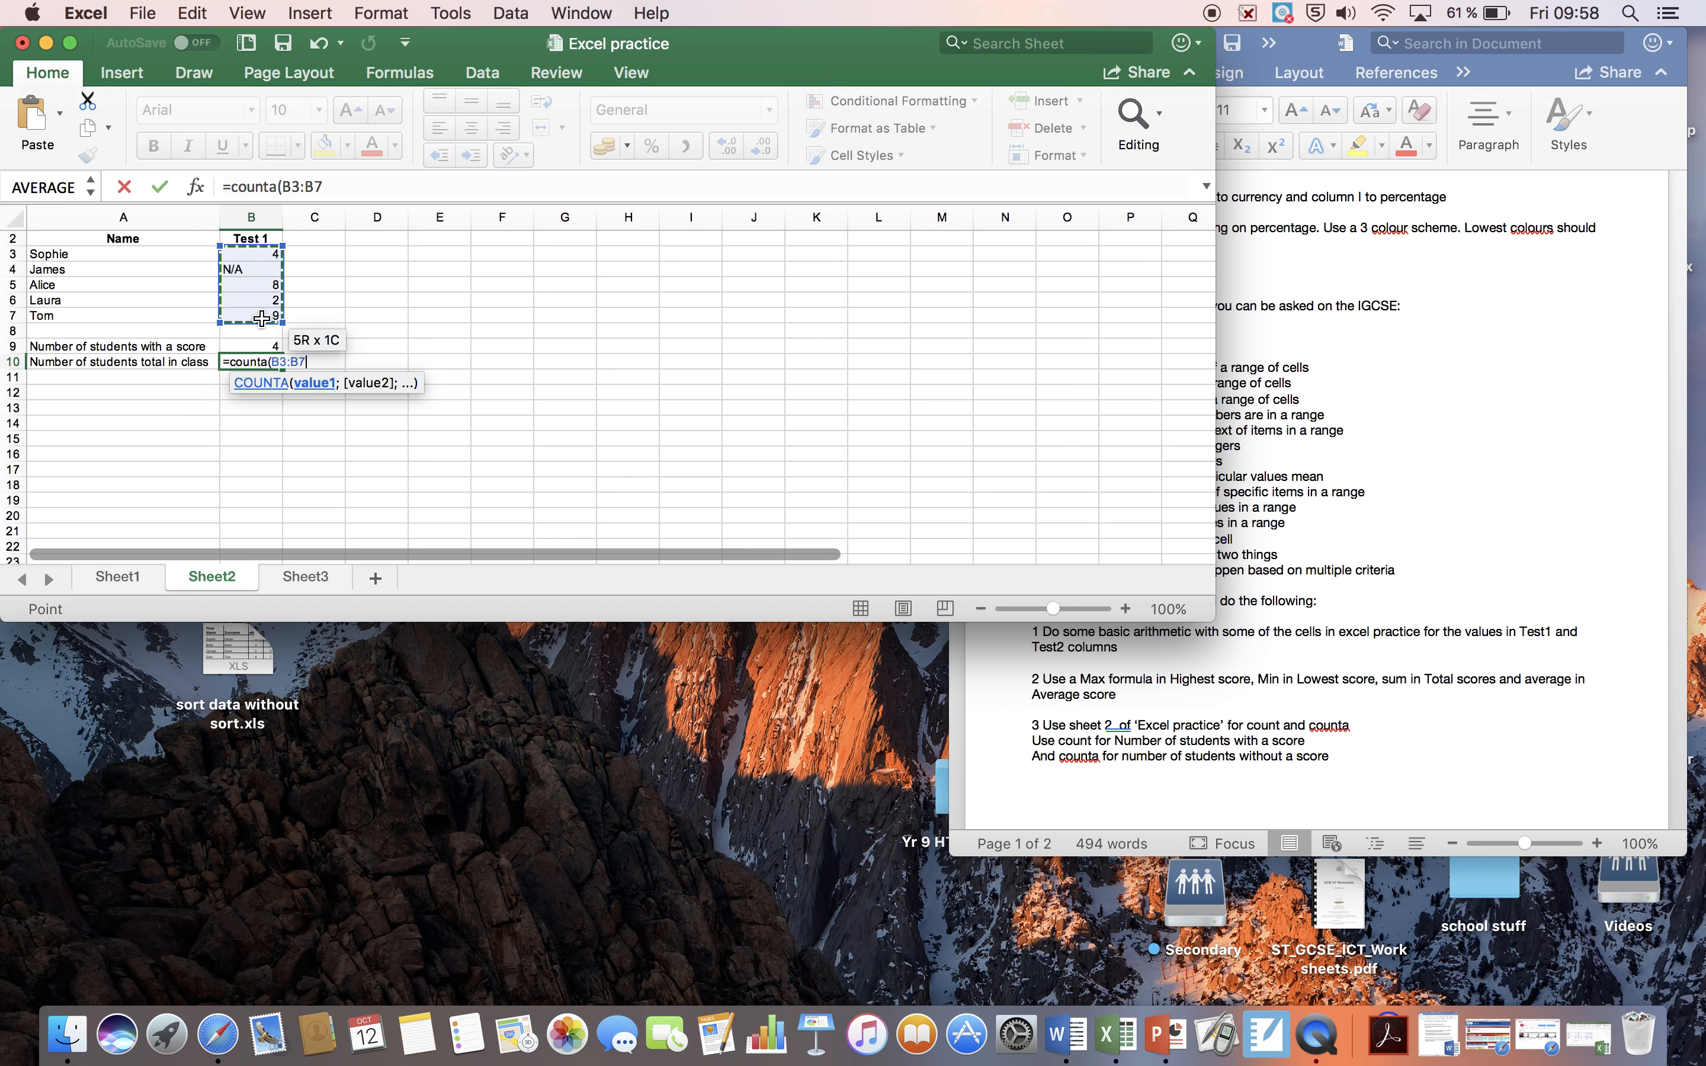
click(351, 188)
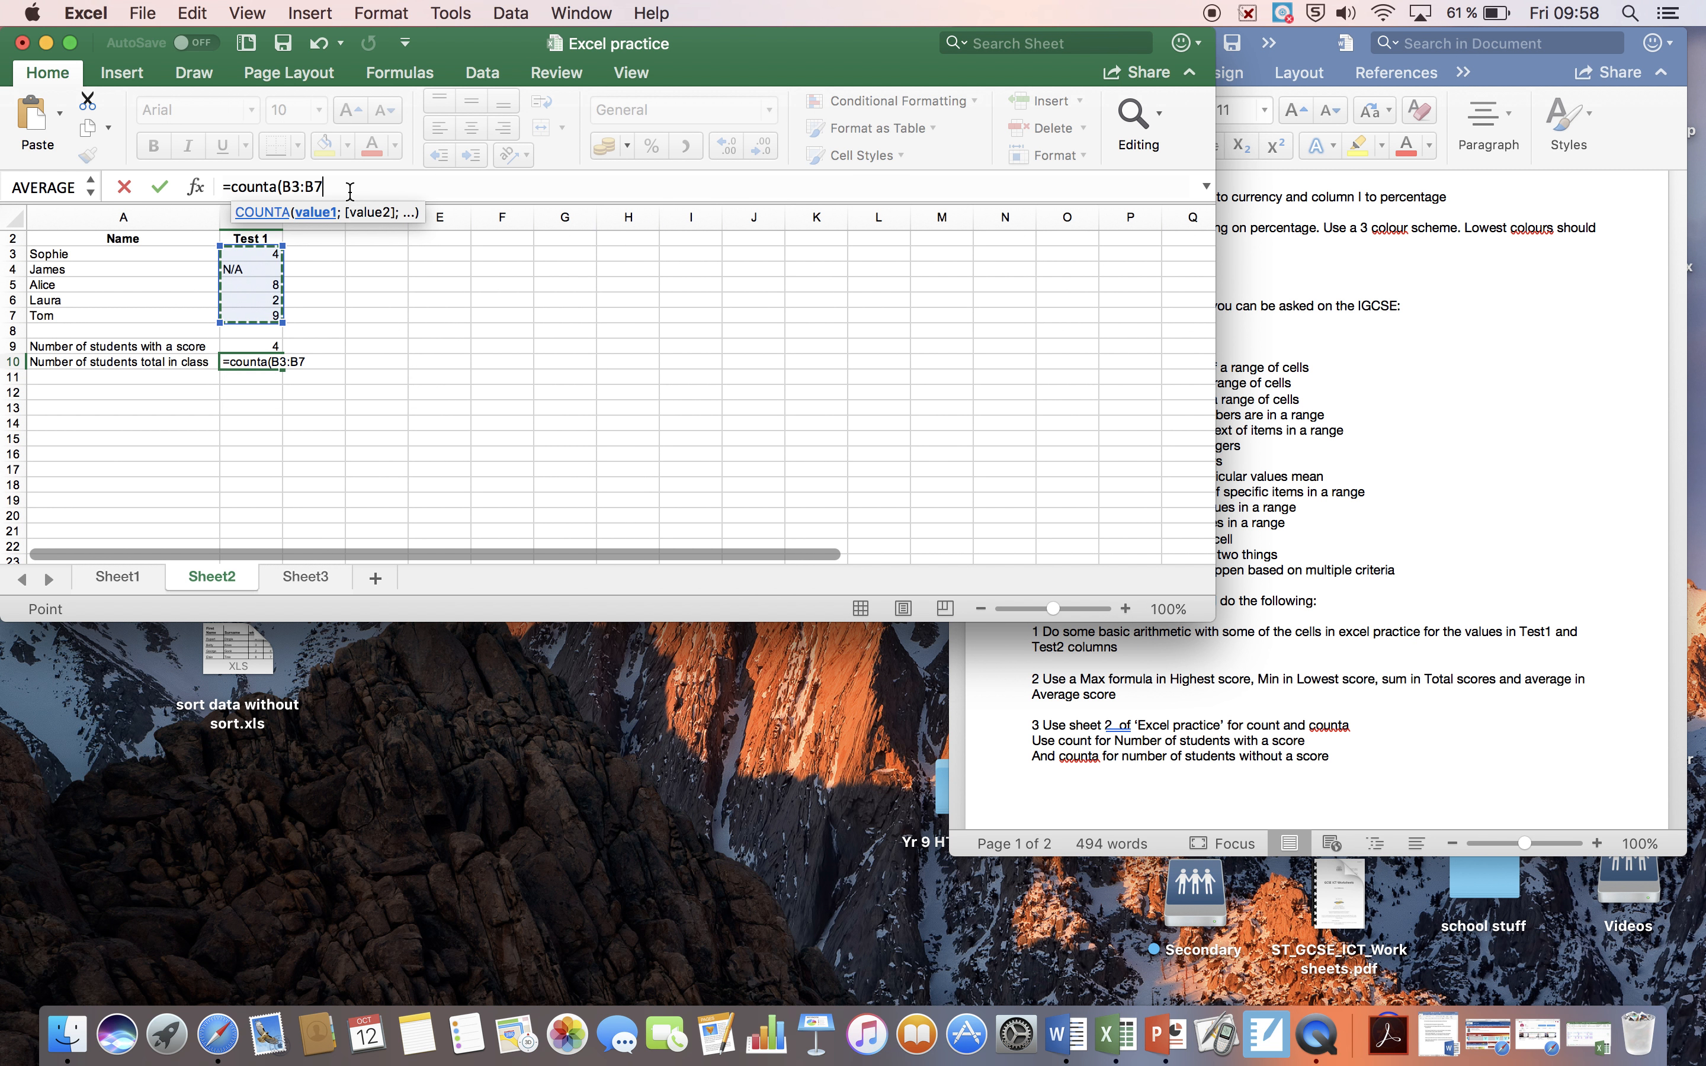
text())
key(Return)
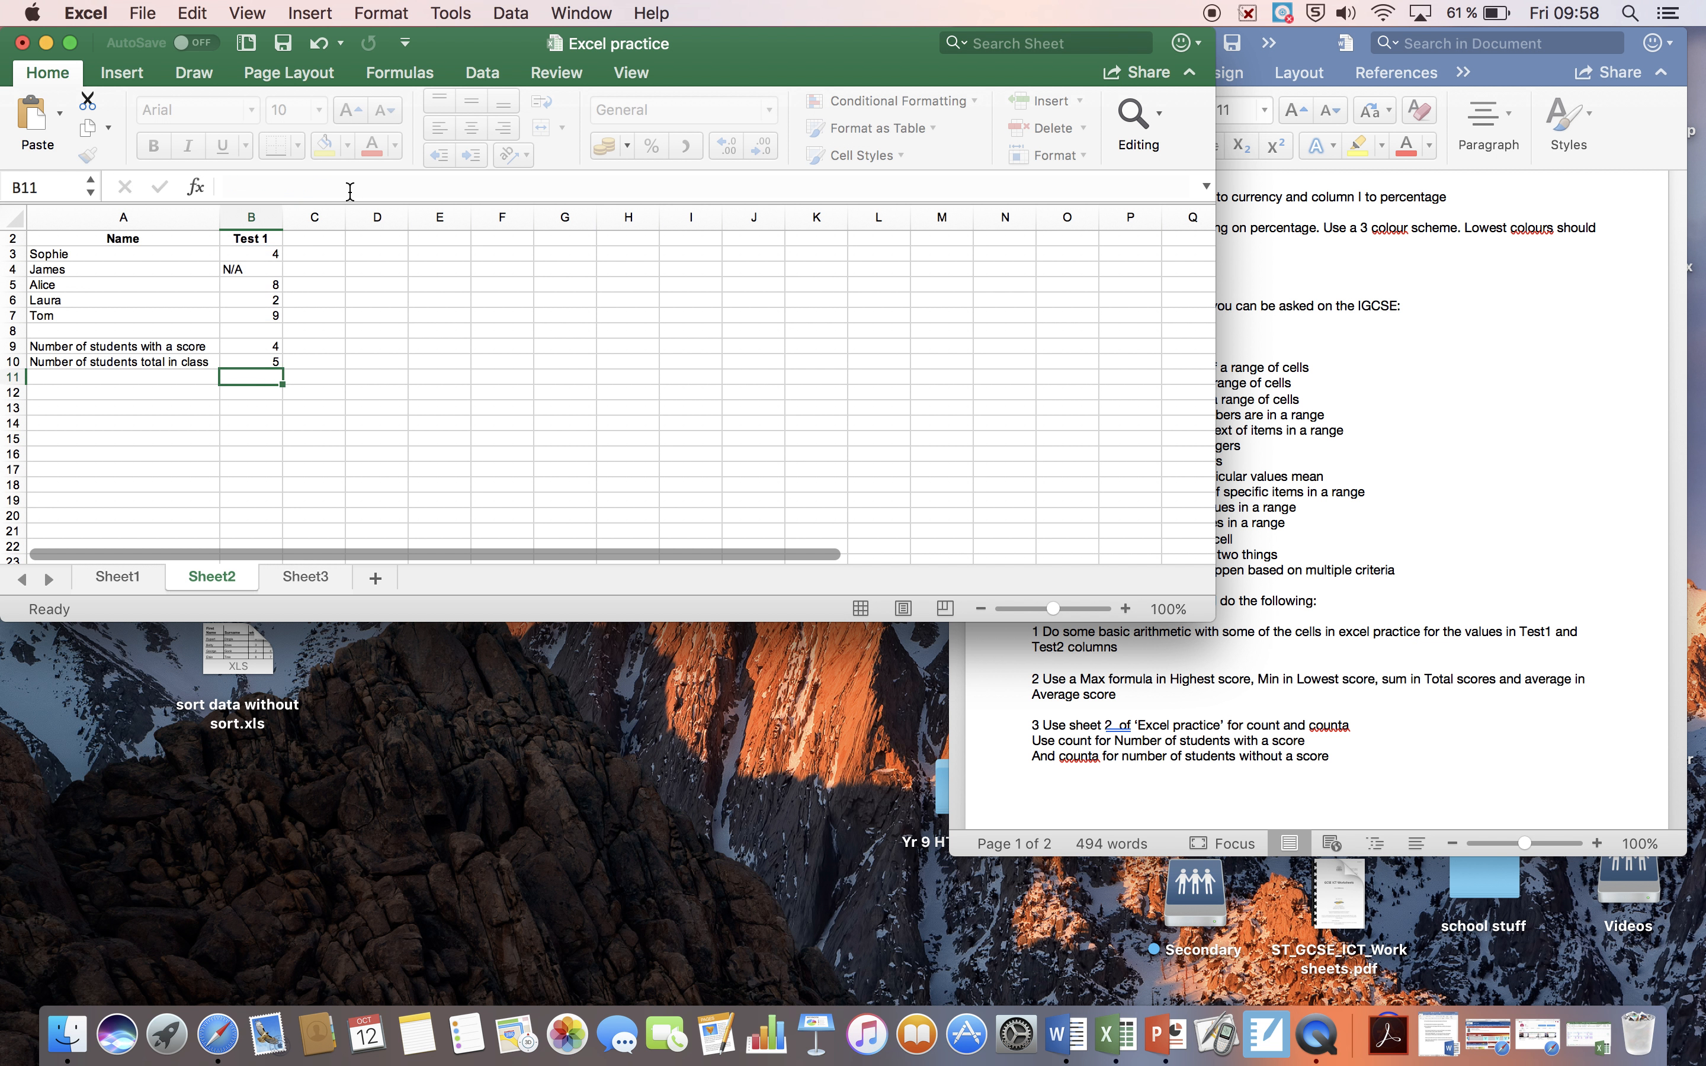
click(240, 363)
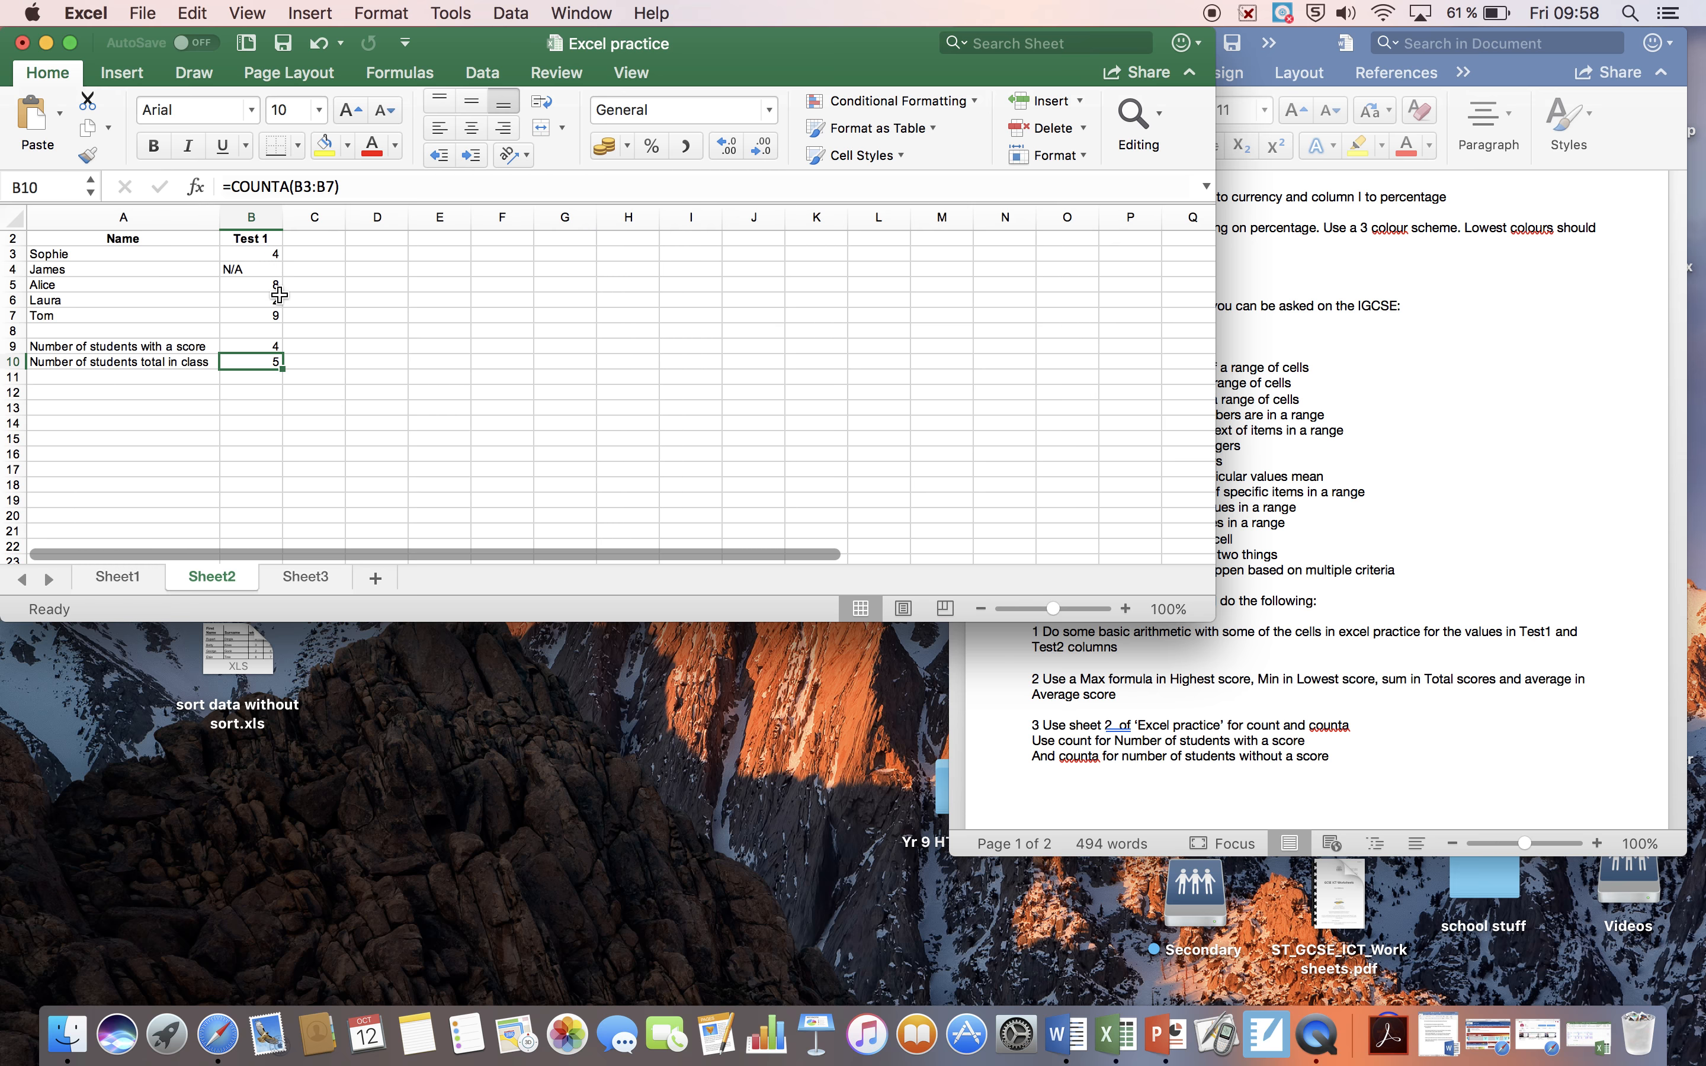
click(260, 272)
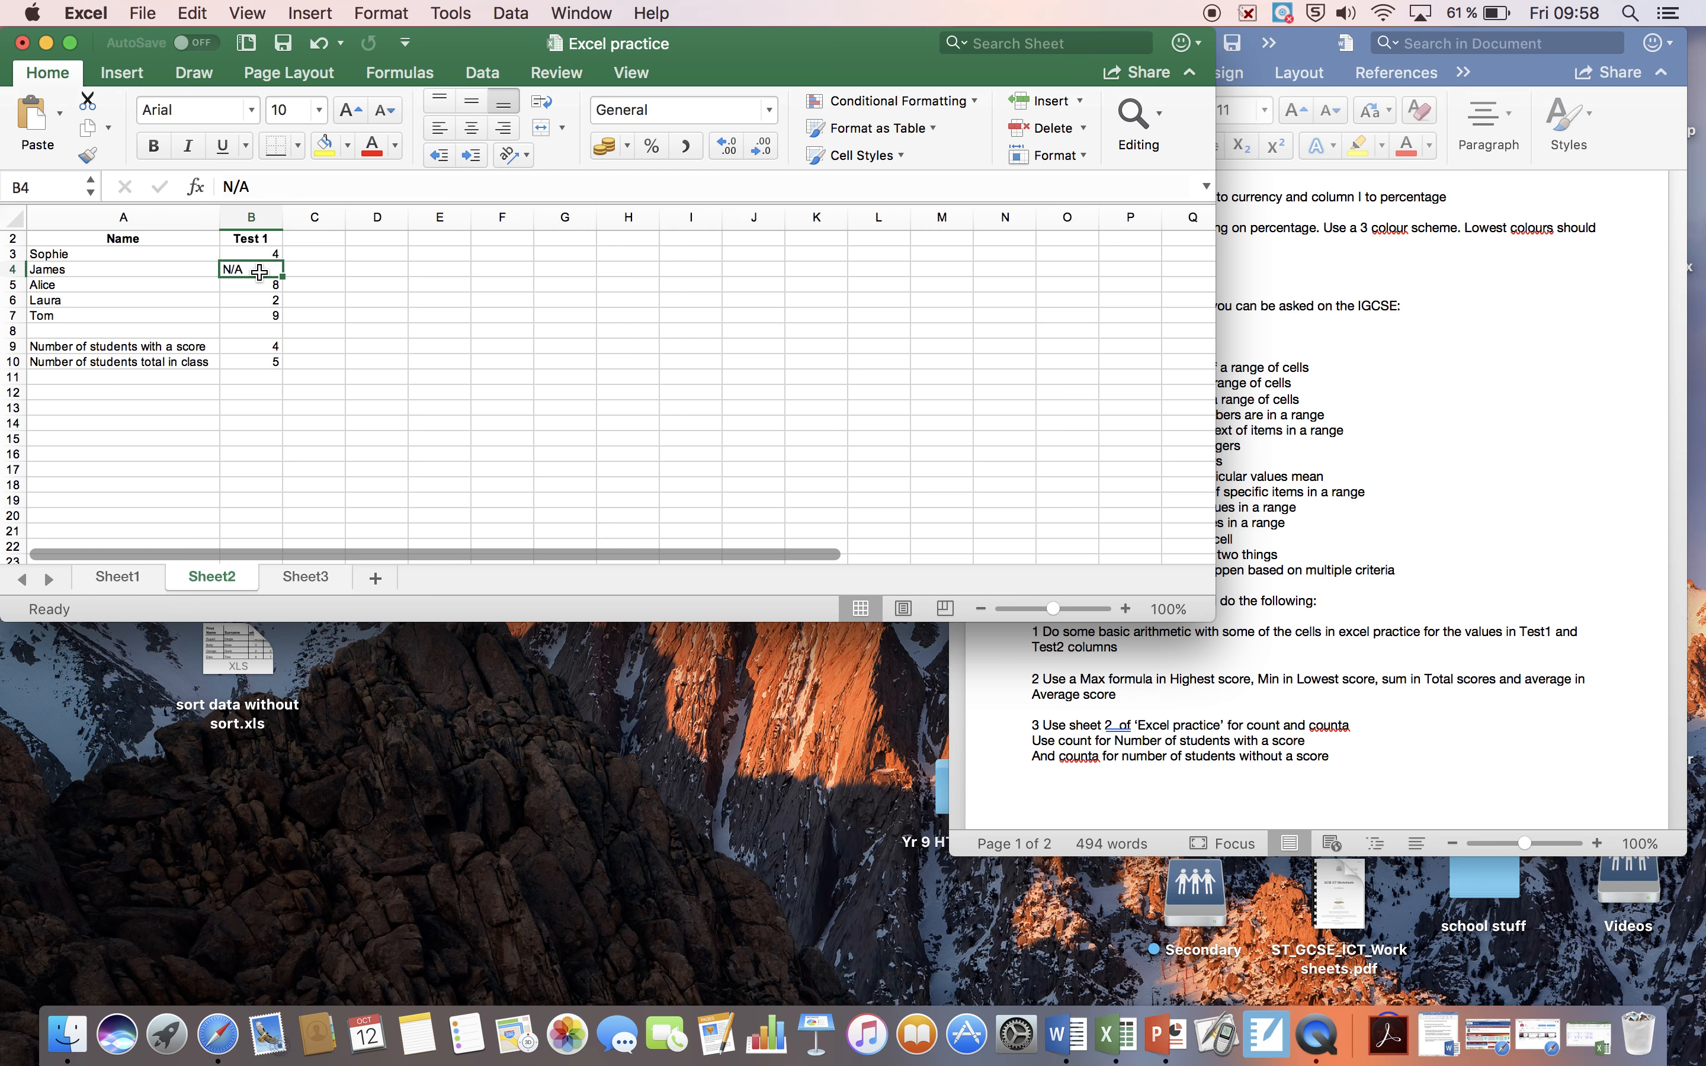
click(264, 253)
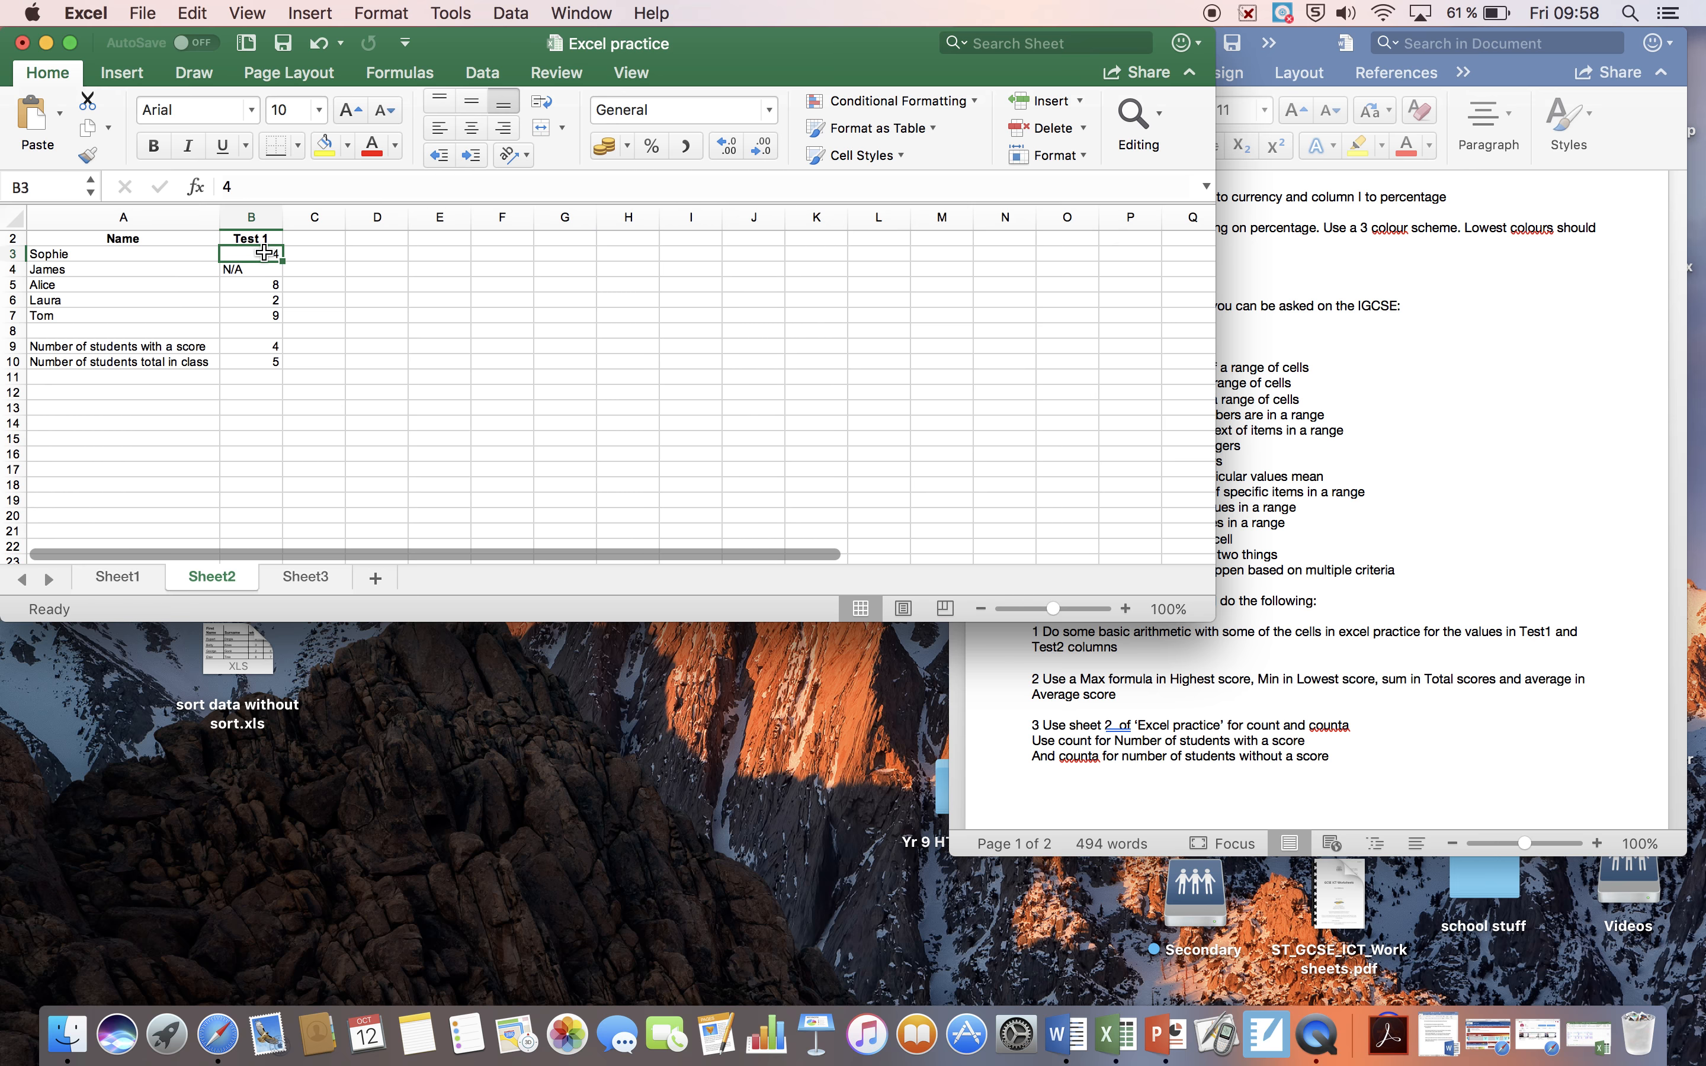
Step: Open Sheet3 to inspect the average formula in A11, and read the int and round task in the Word worksheet
click(309, 580)
click(1500, 542)
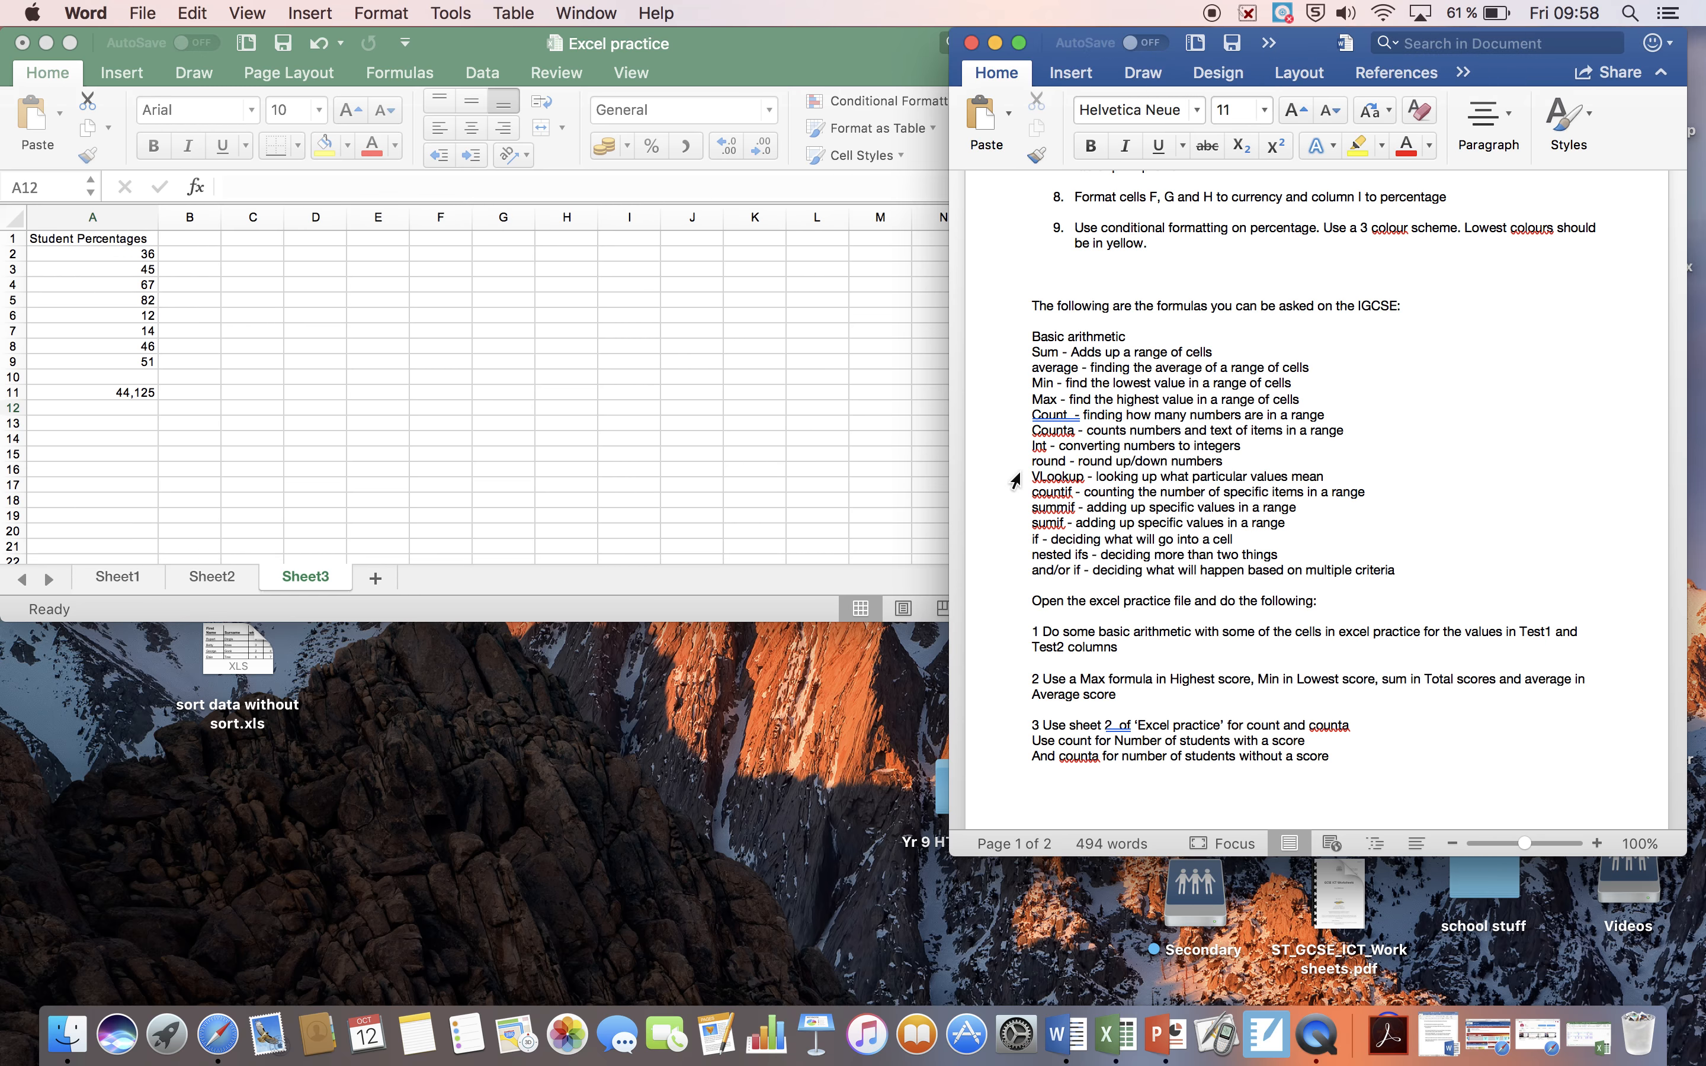
click(140, 394)
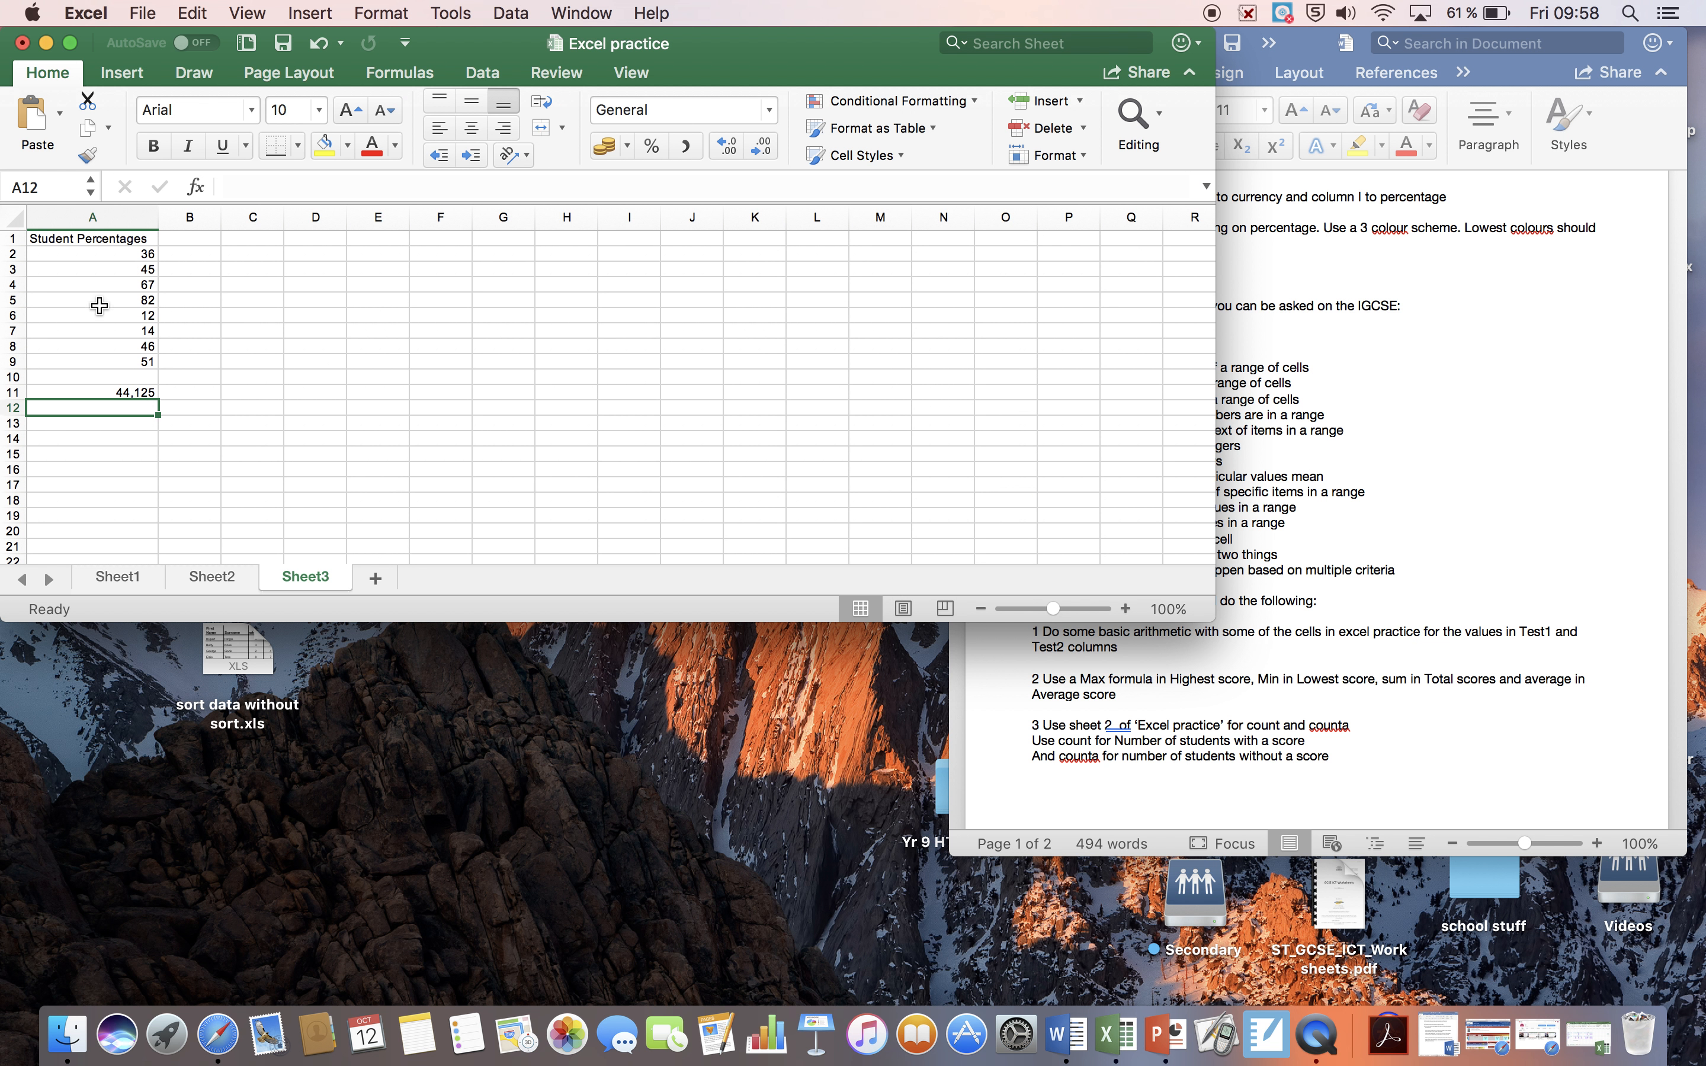
click(109, 388)
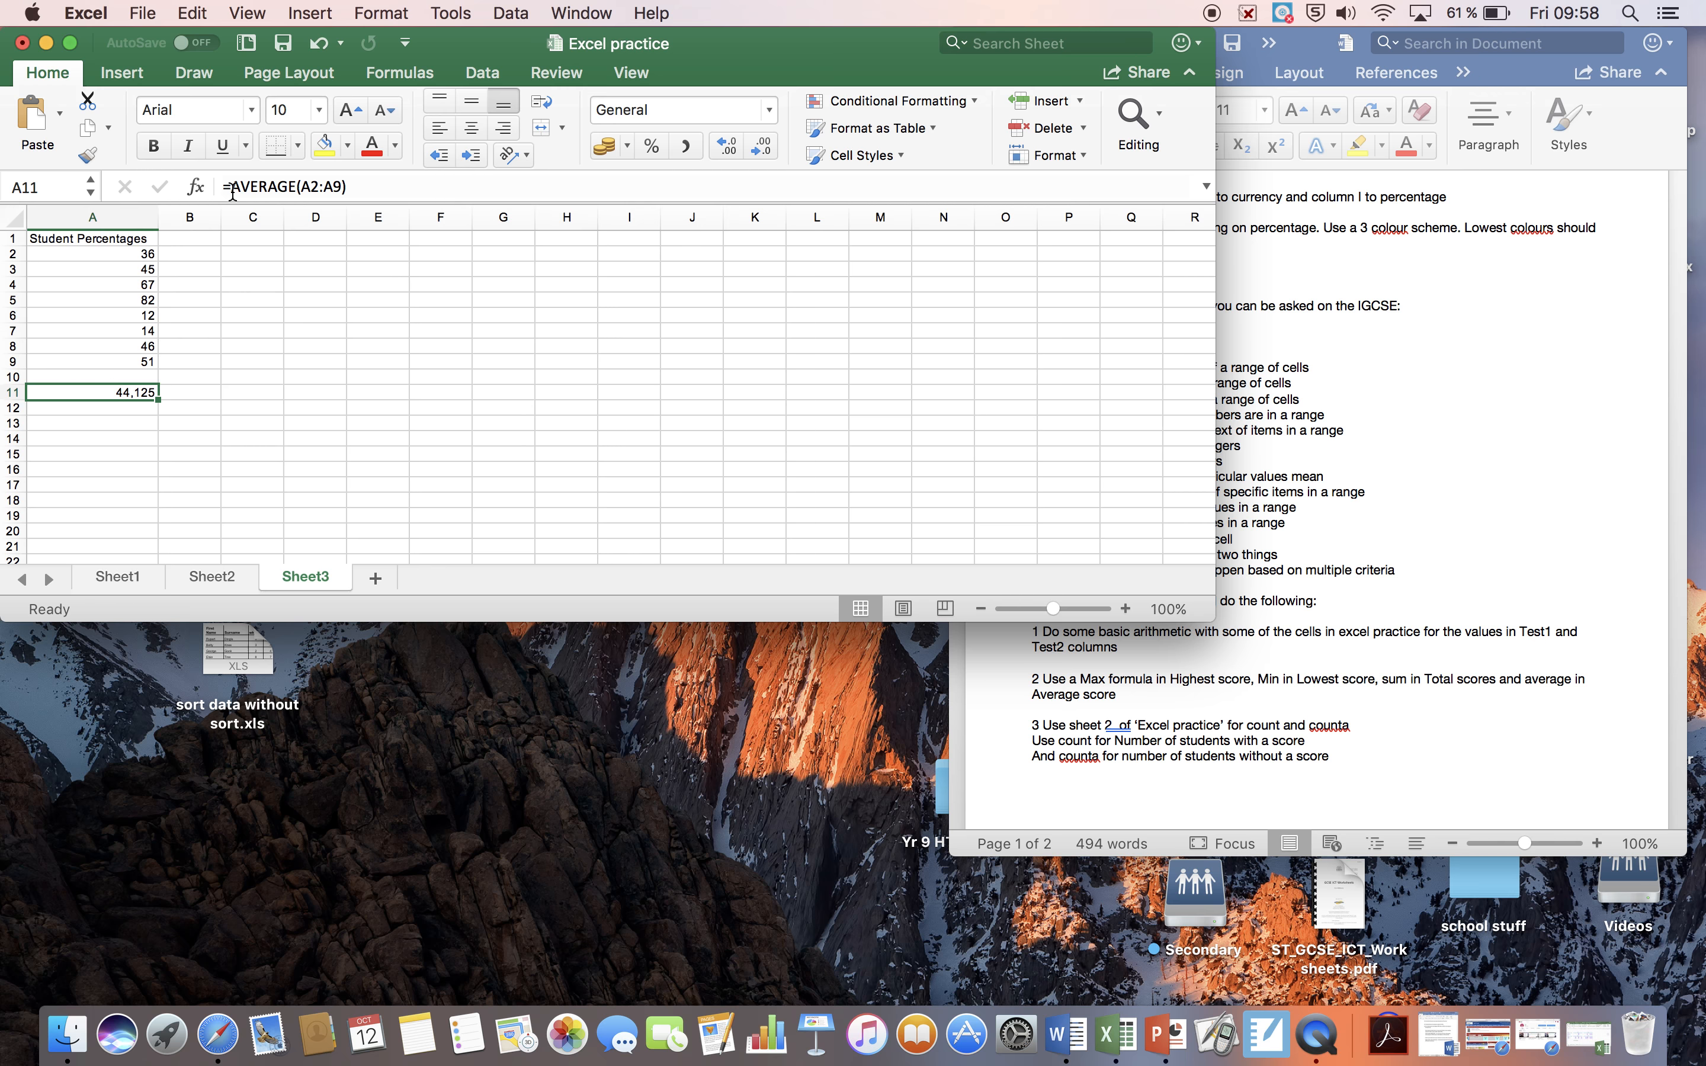
click(326, 187)
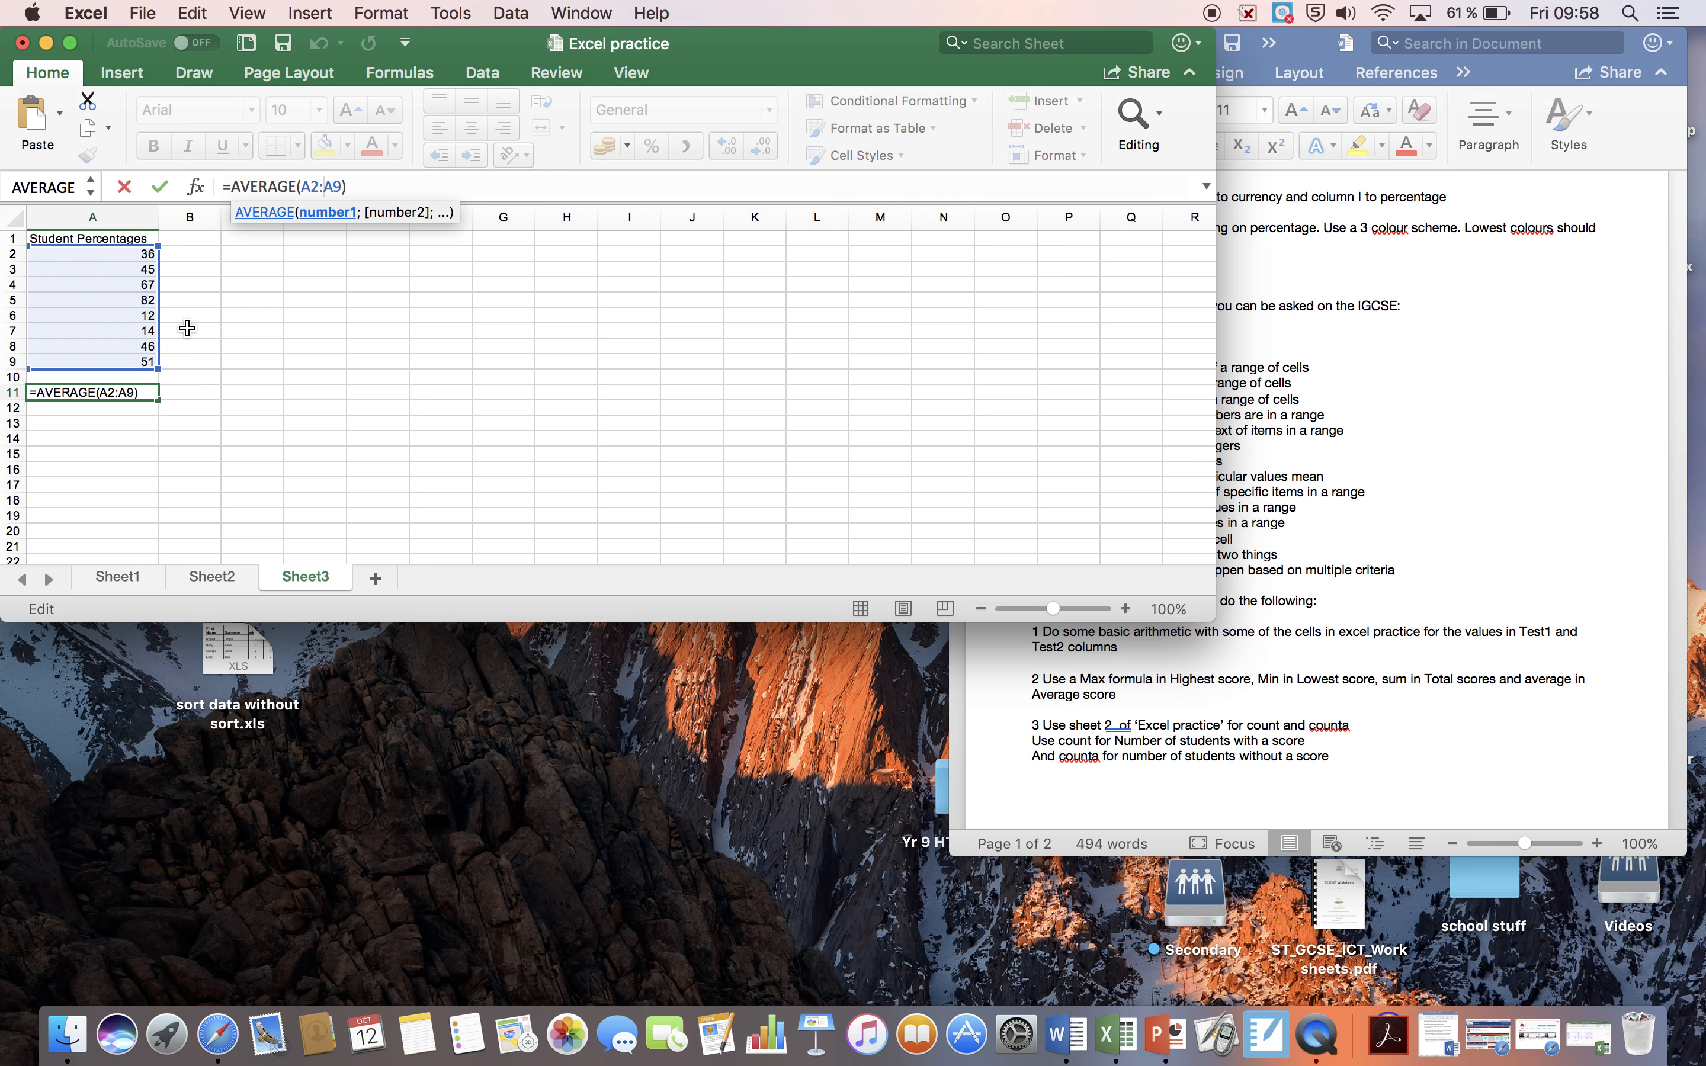
click(1463, 667)
scroll(1462, 667, down, 10)
scroll(1462, 666, down, 2)
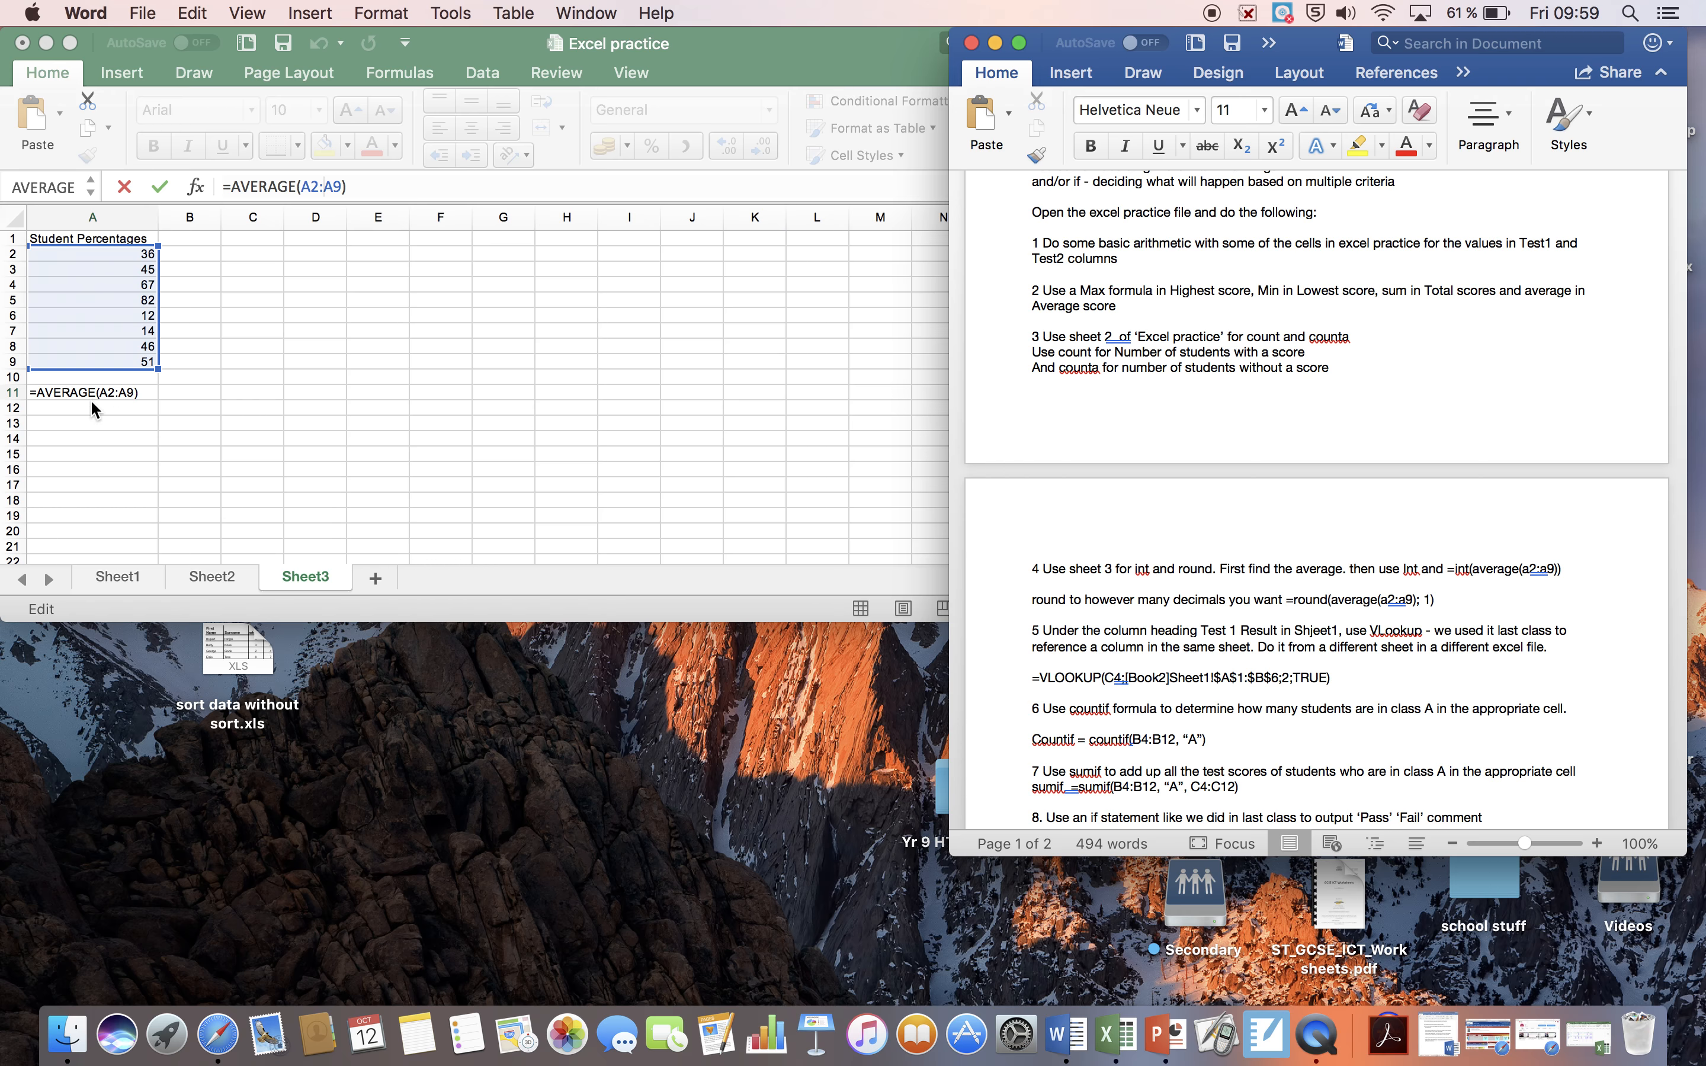
Step: Wrap the average of the student percentages in A11 with INT, making the formula =INT(AVERAGE(A2:A9))
click(235, 188)
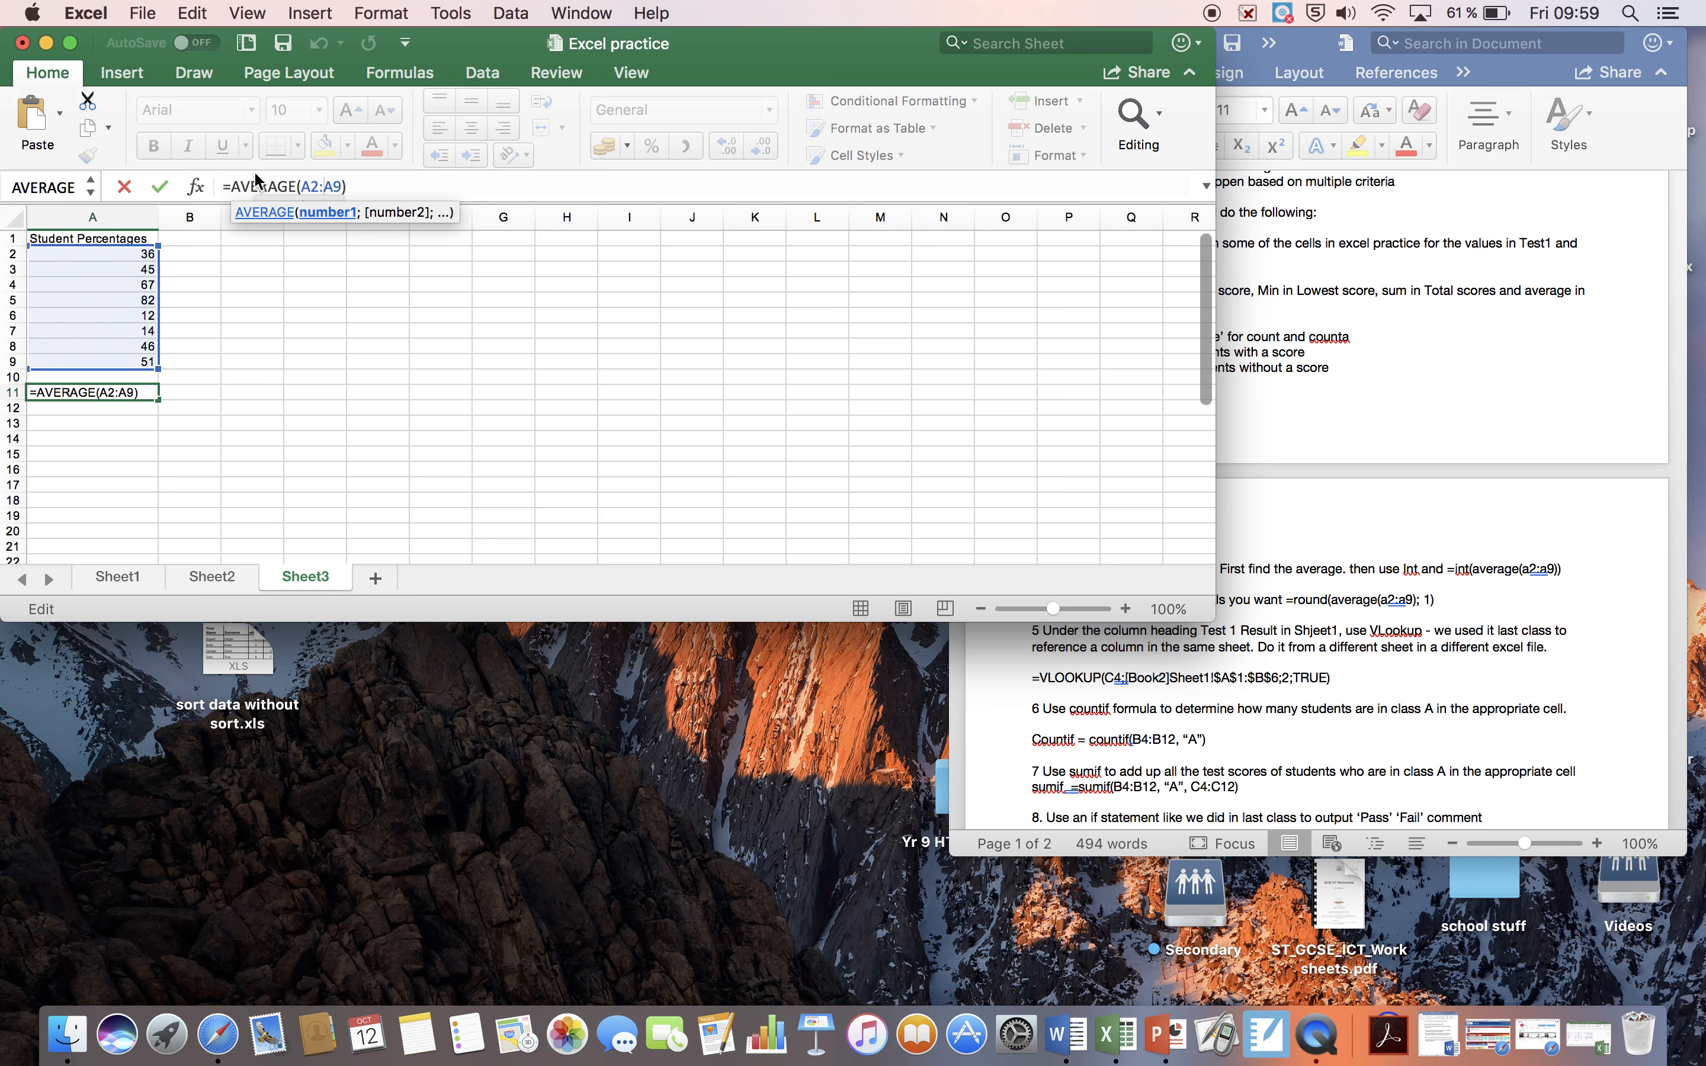
click(233, 188)
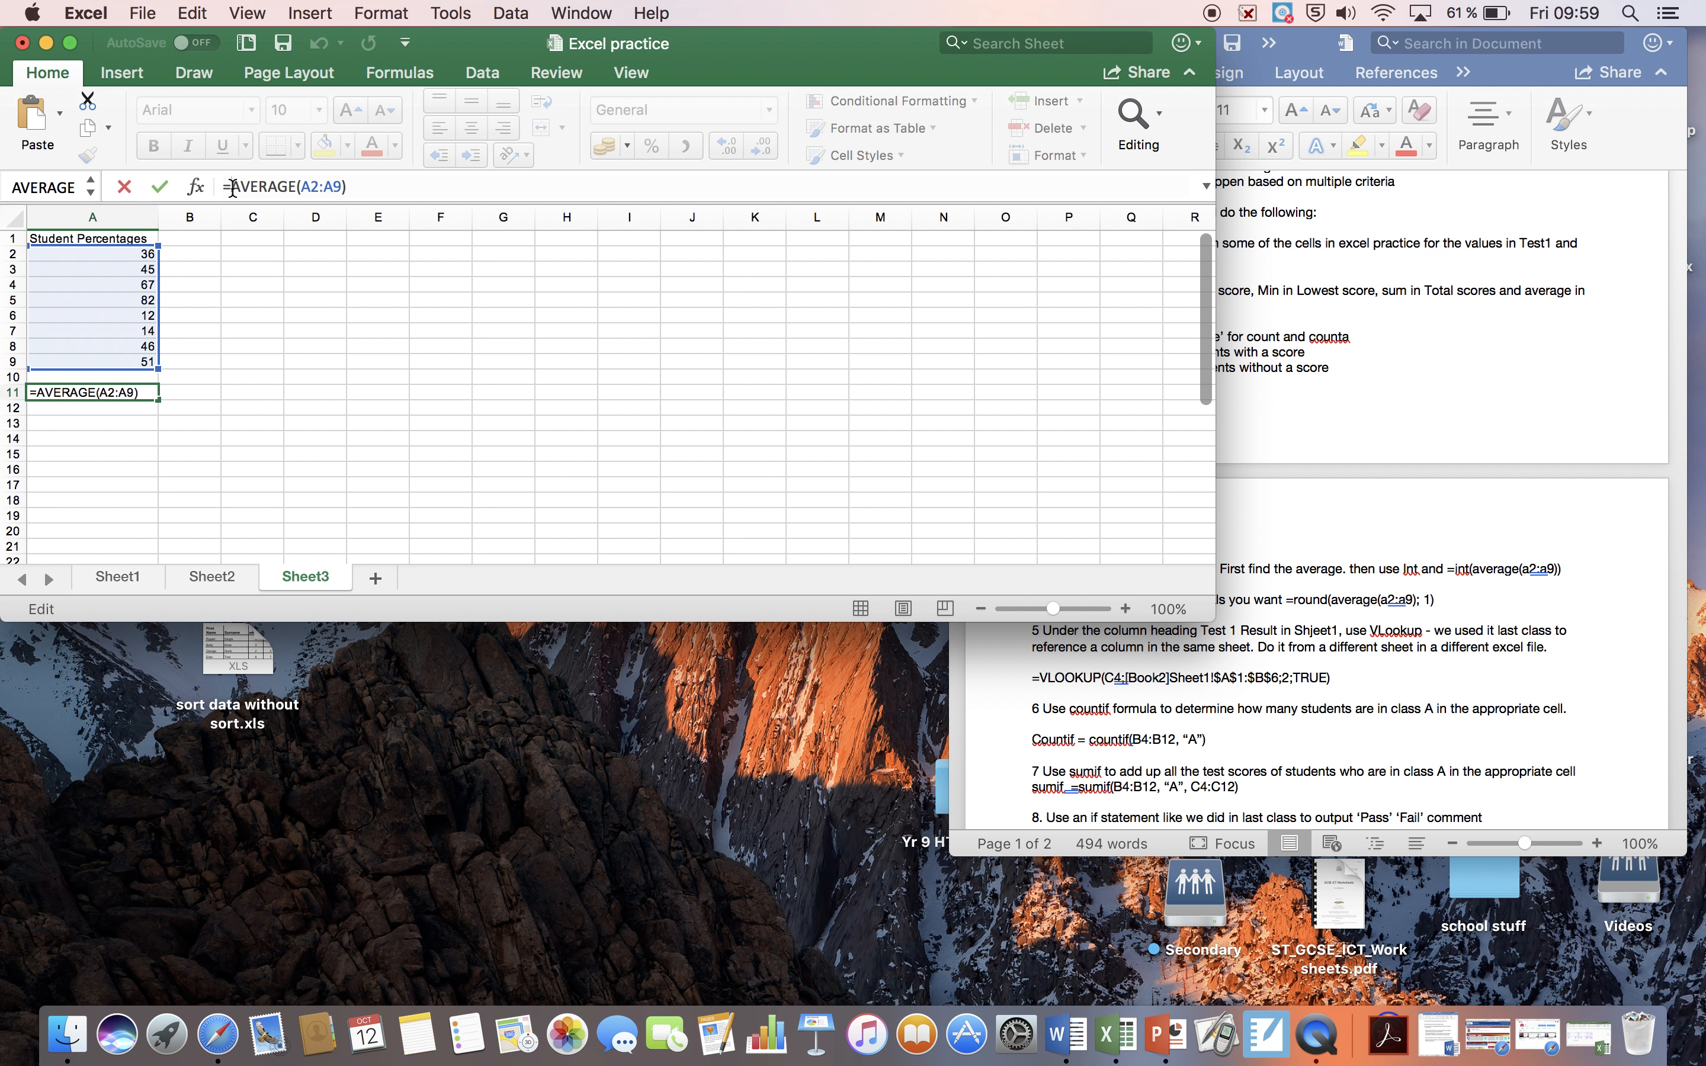
text(int)
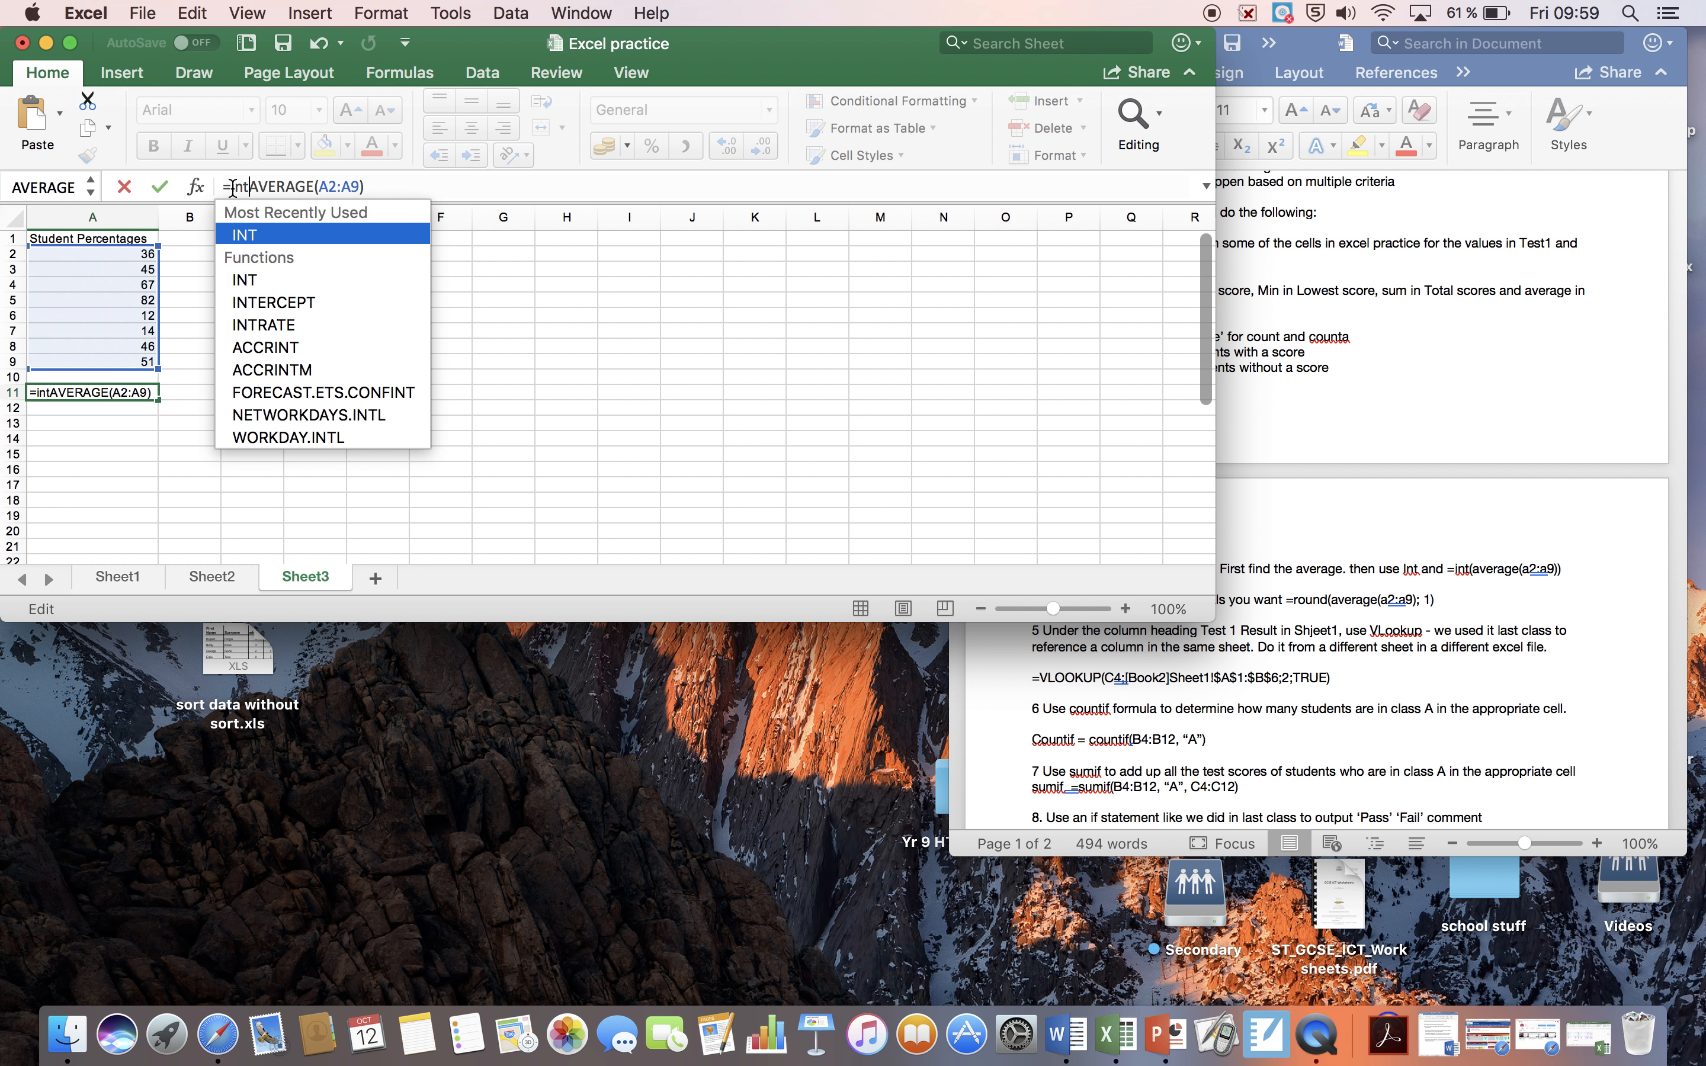
text(()
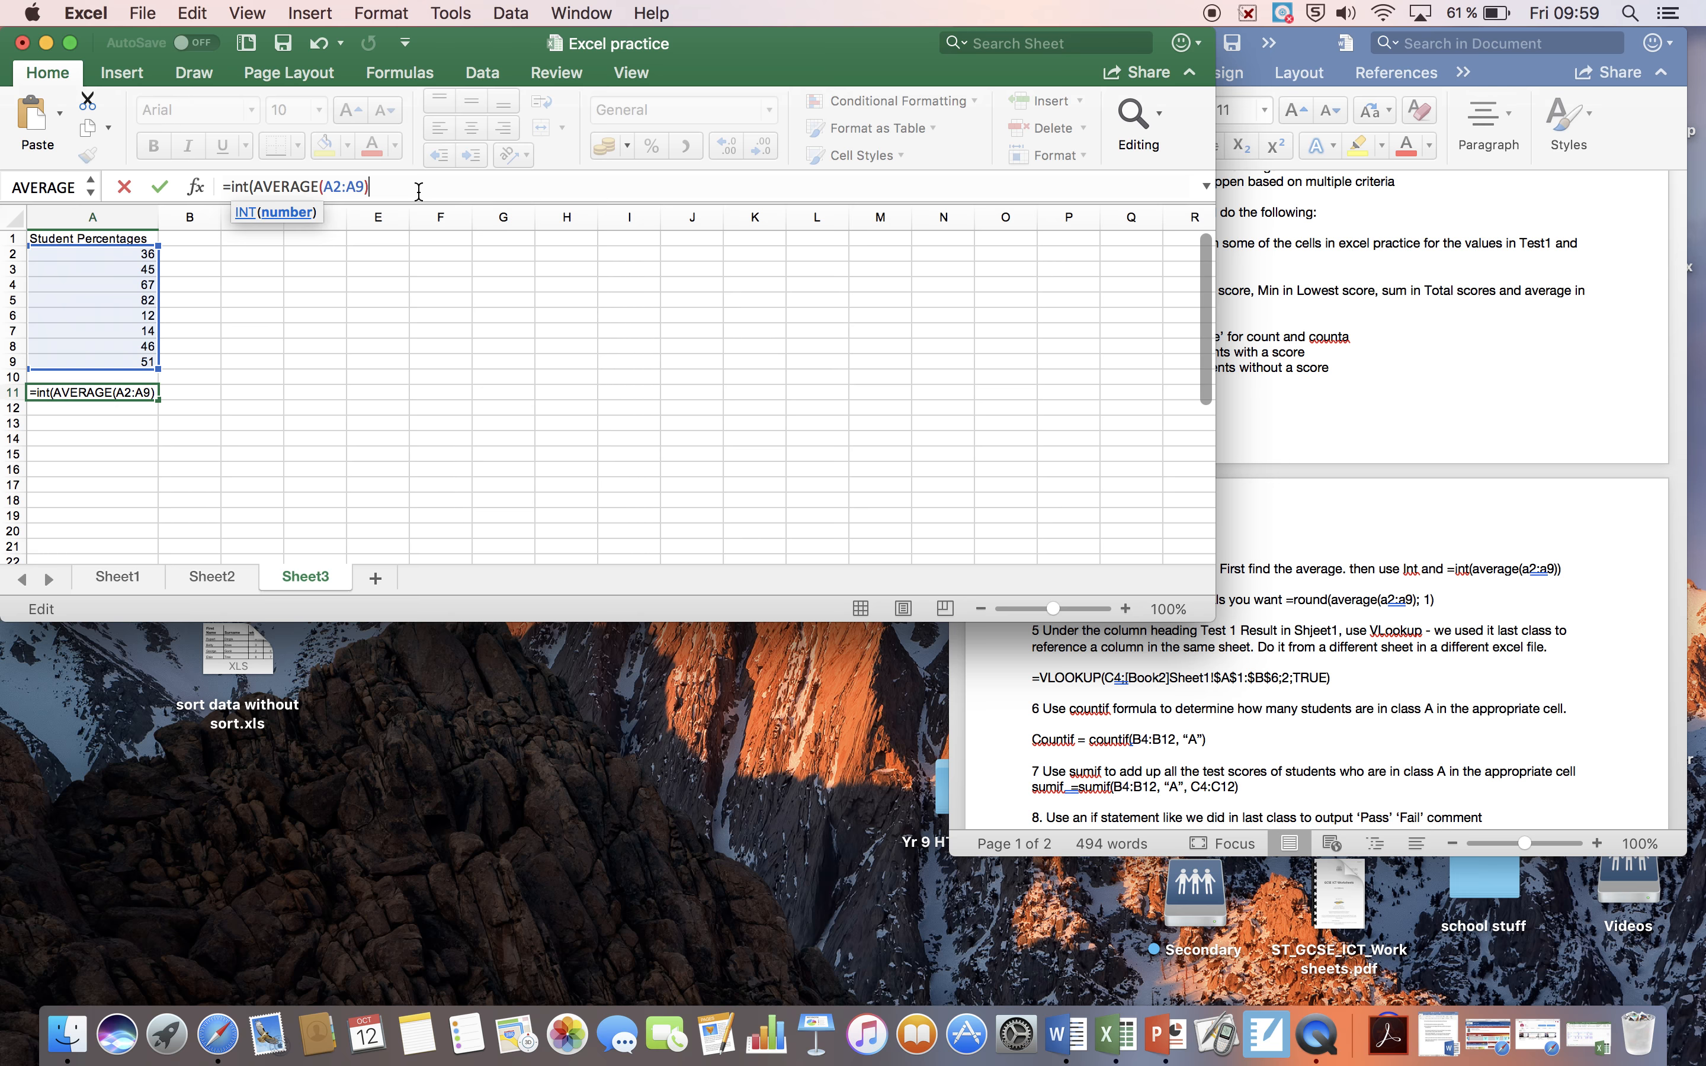
text())
key(Return)
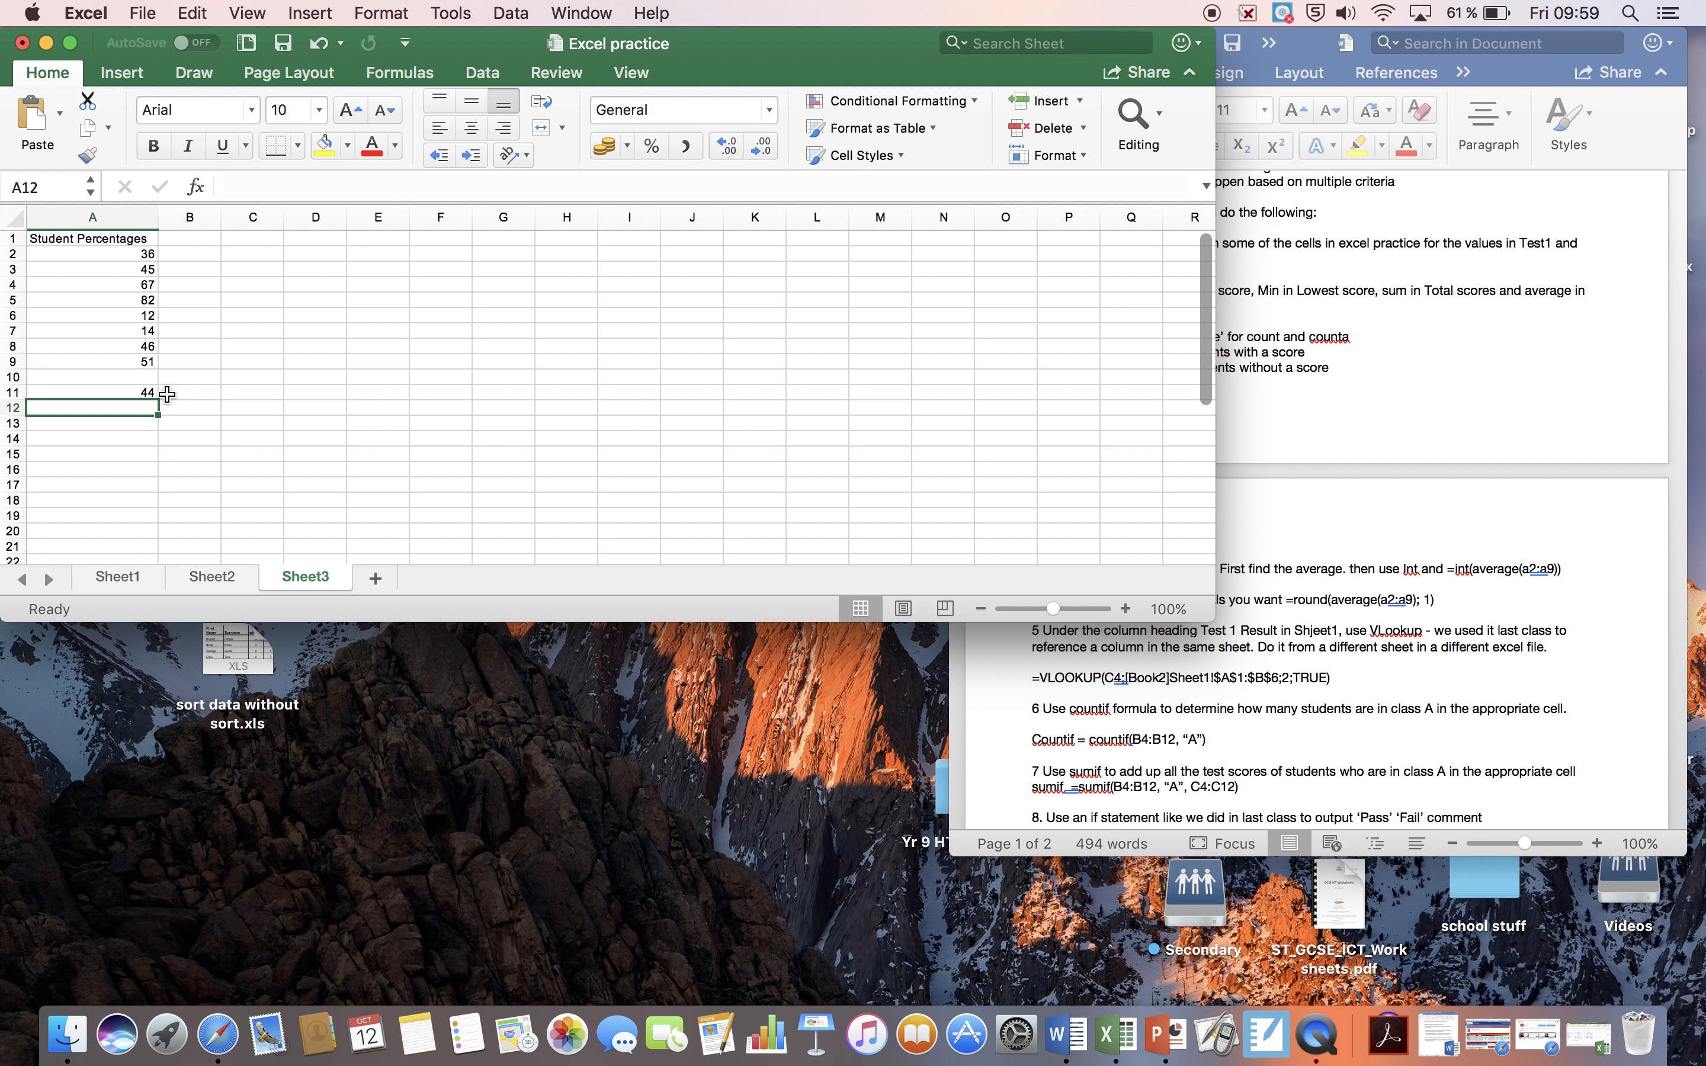
click(151, 392)
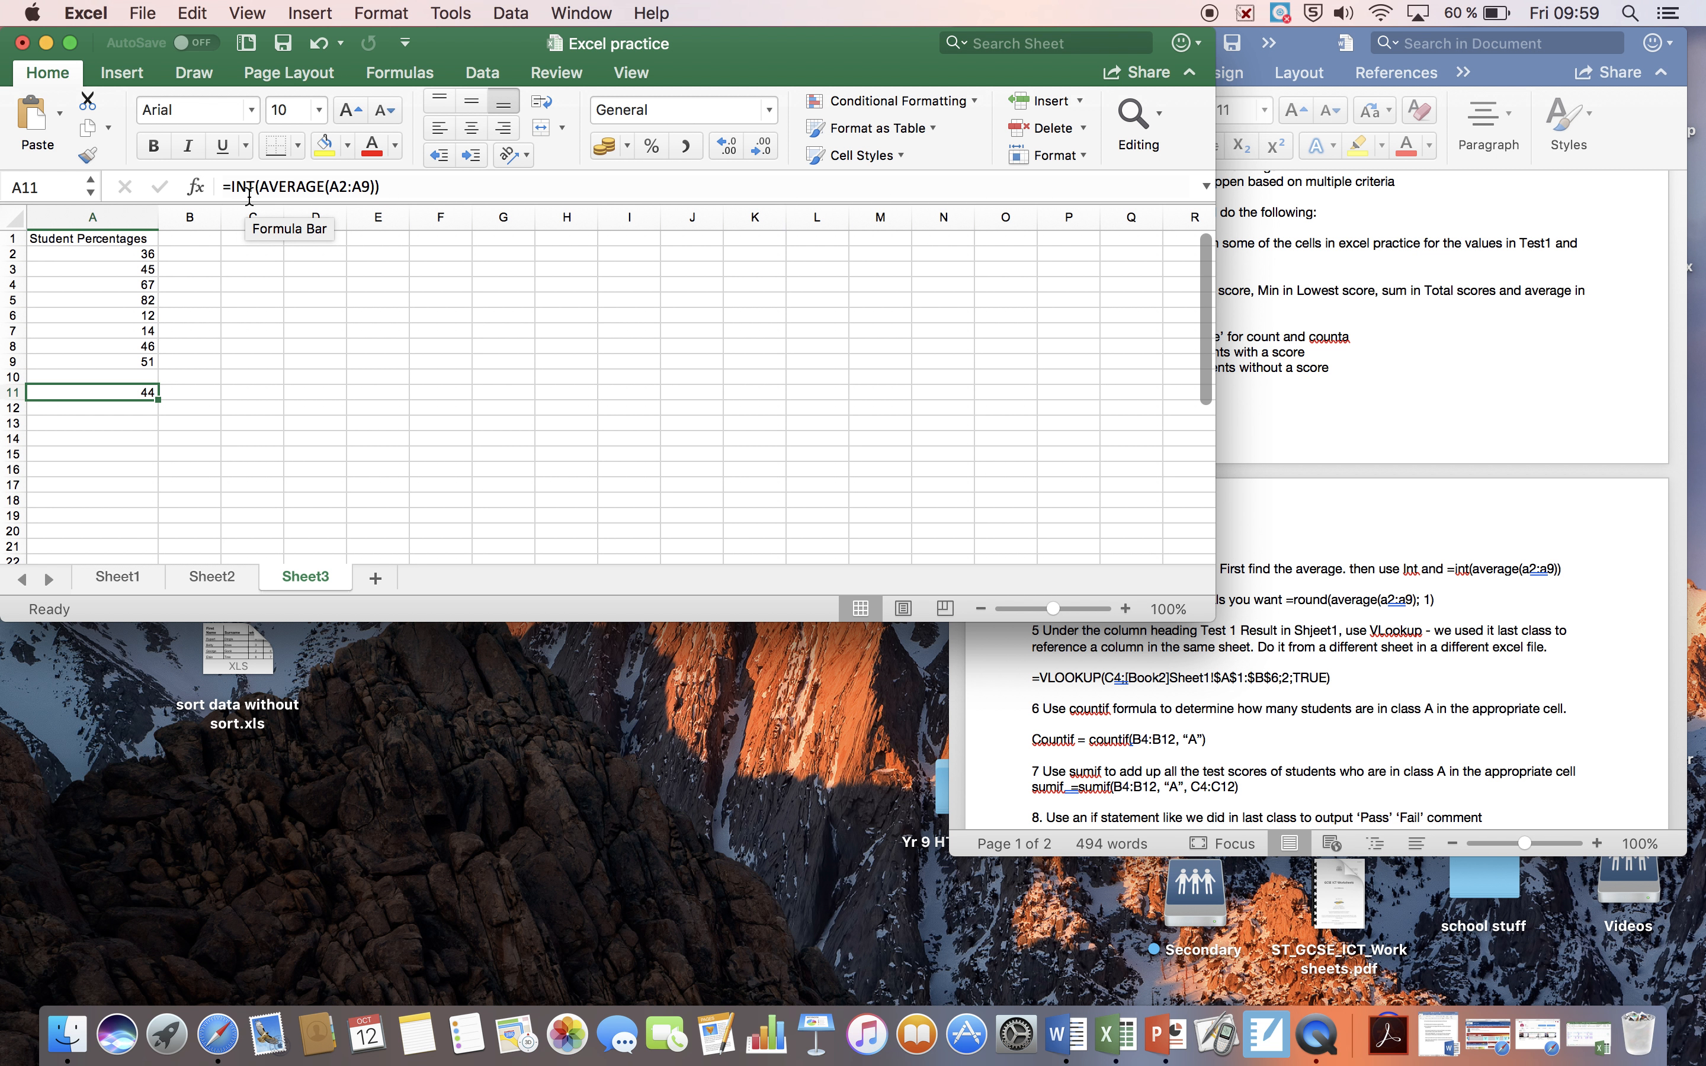
click(381, 188)
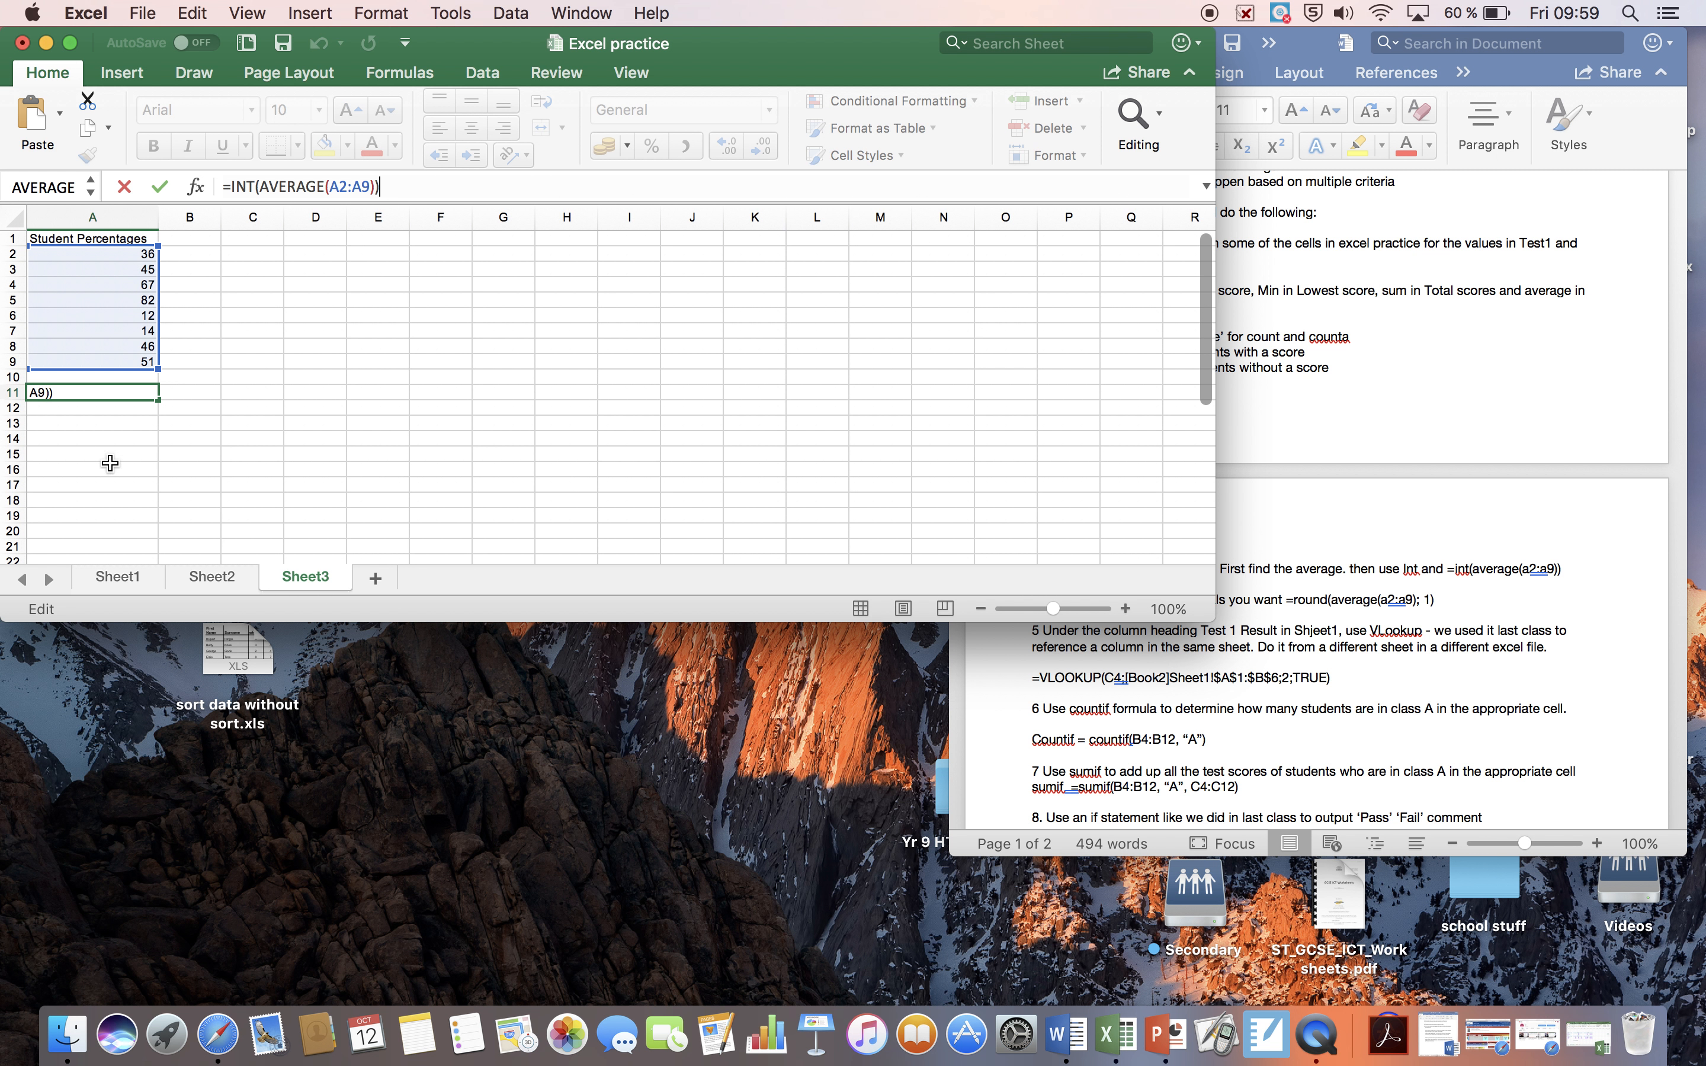
key(Return)
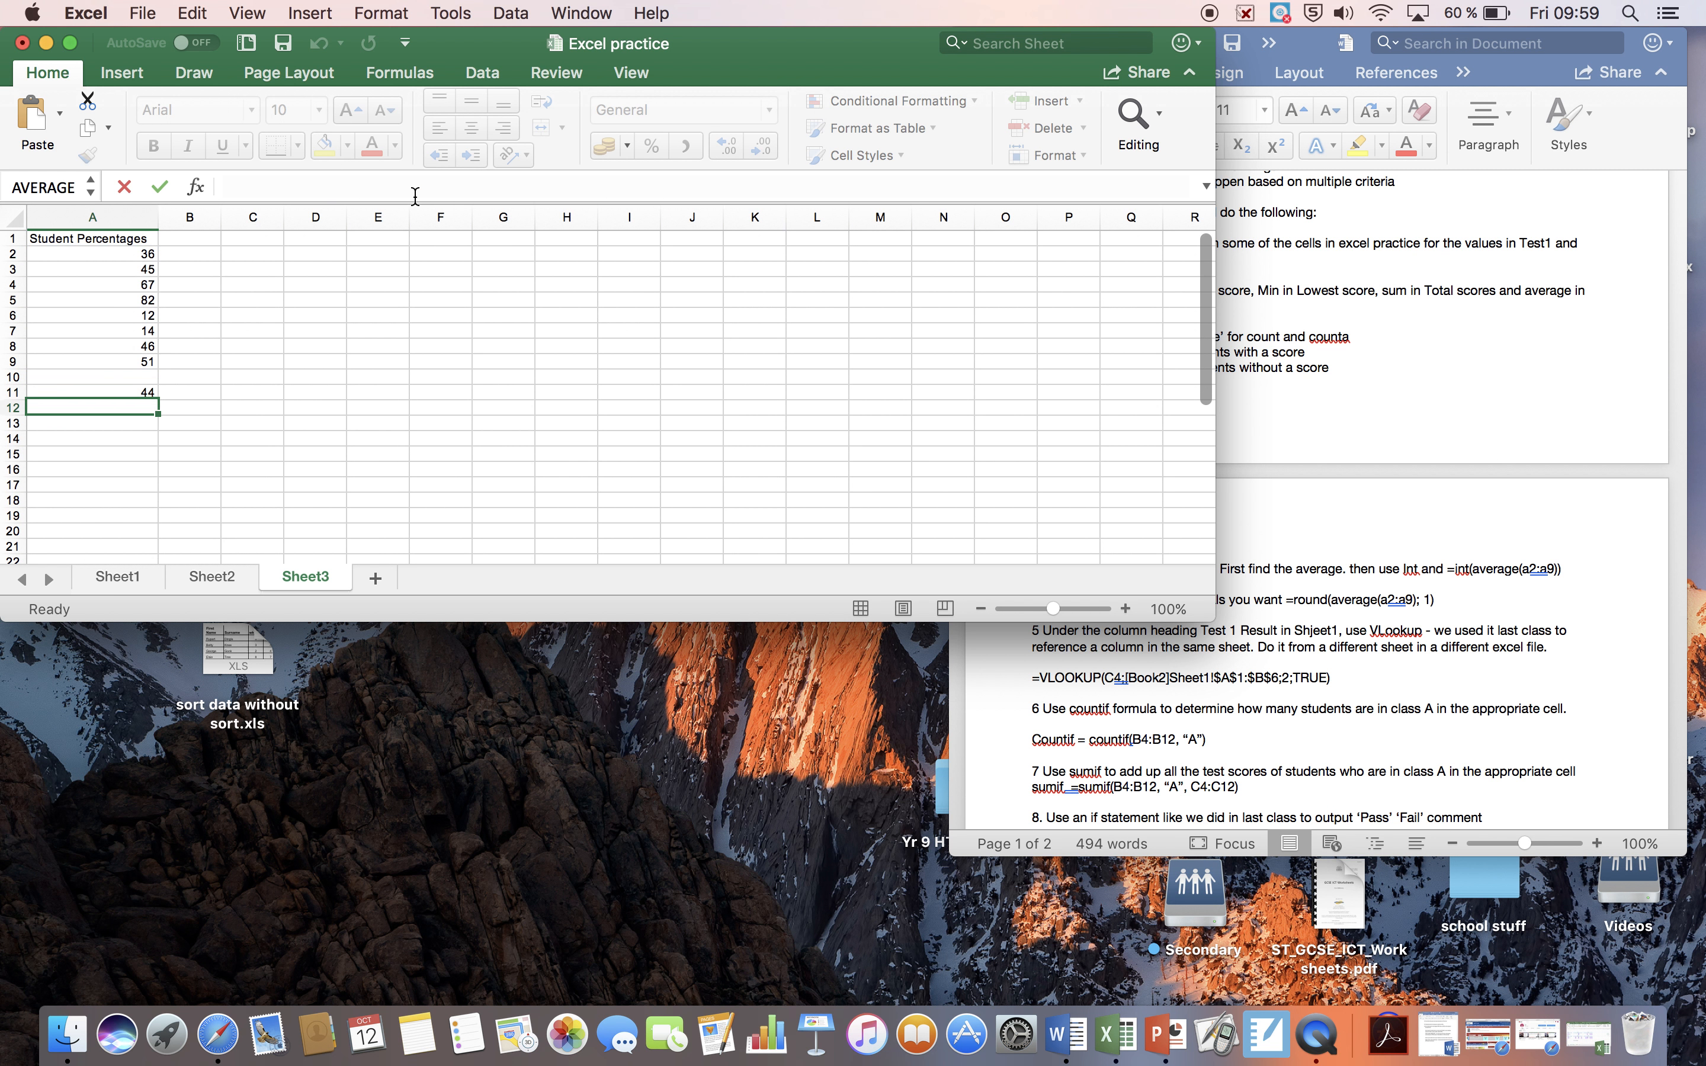
click(150, 393)
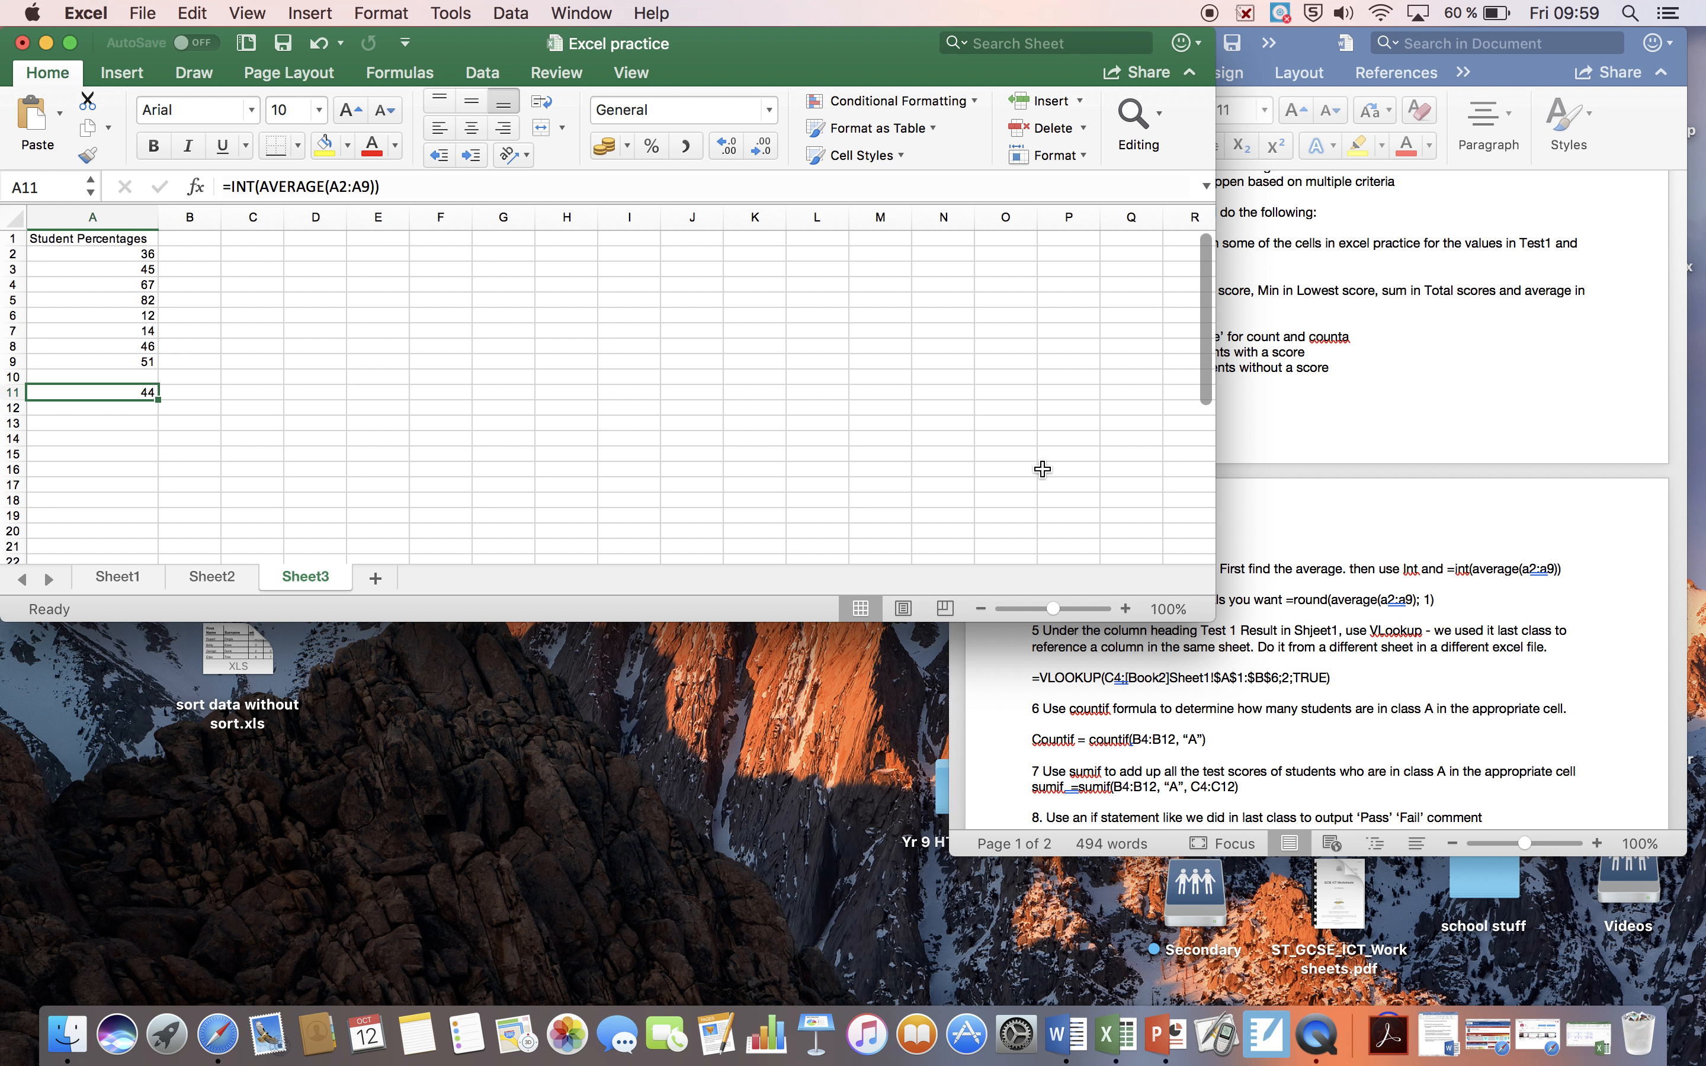
Step: Check the round example in the Word worksheet and replace INT with ROUND around the average in A11 of Sheet3
click(1463, 588)
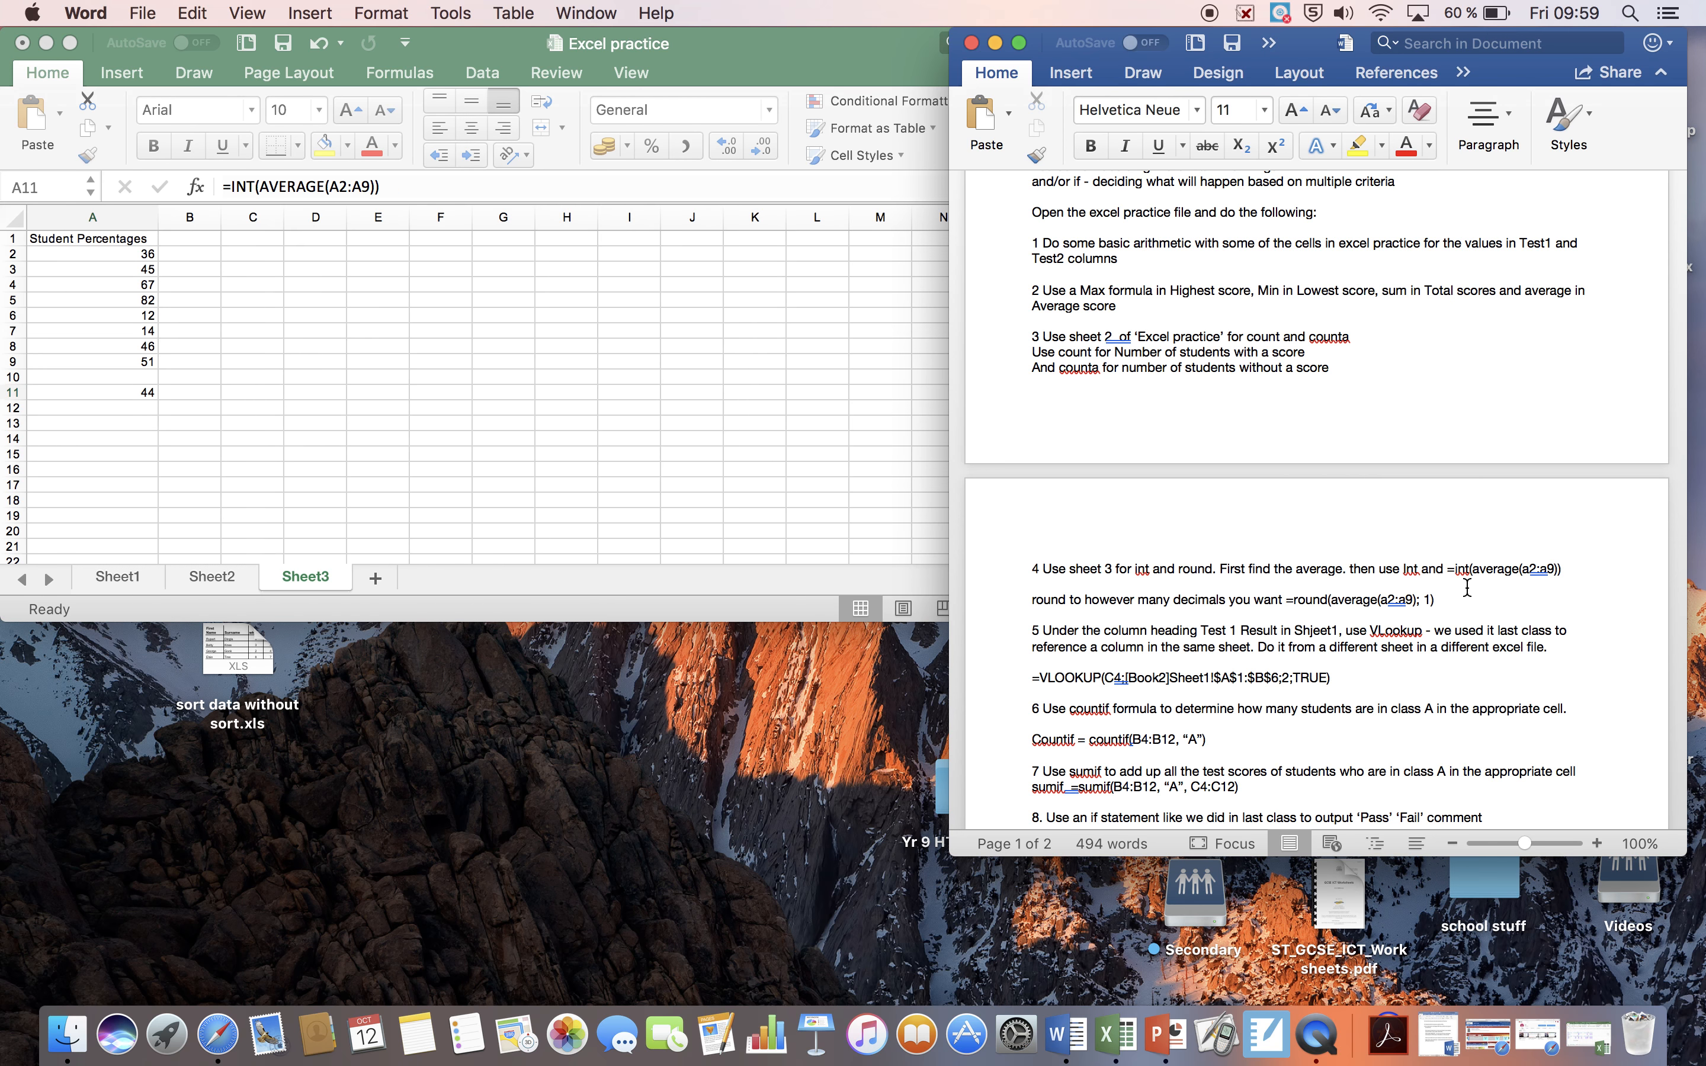
click(154, 393)
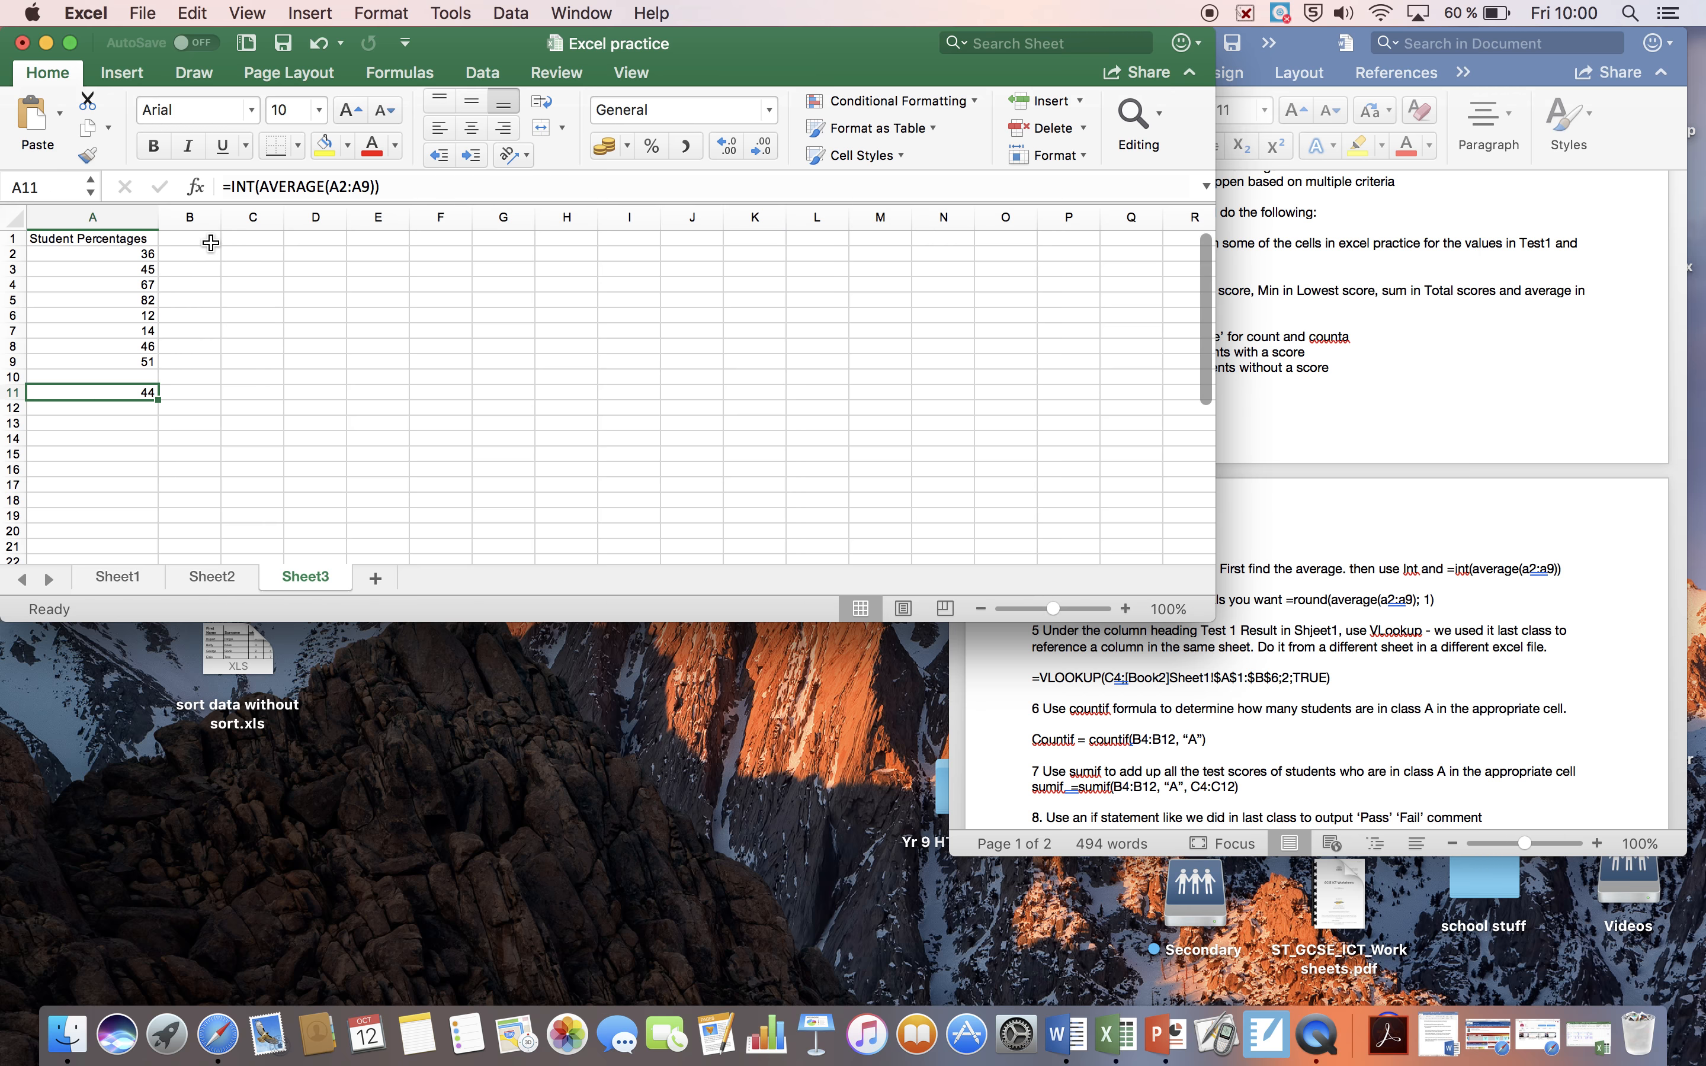
click(252, 190)
key(BackSpace)
key(BackSpace)
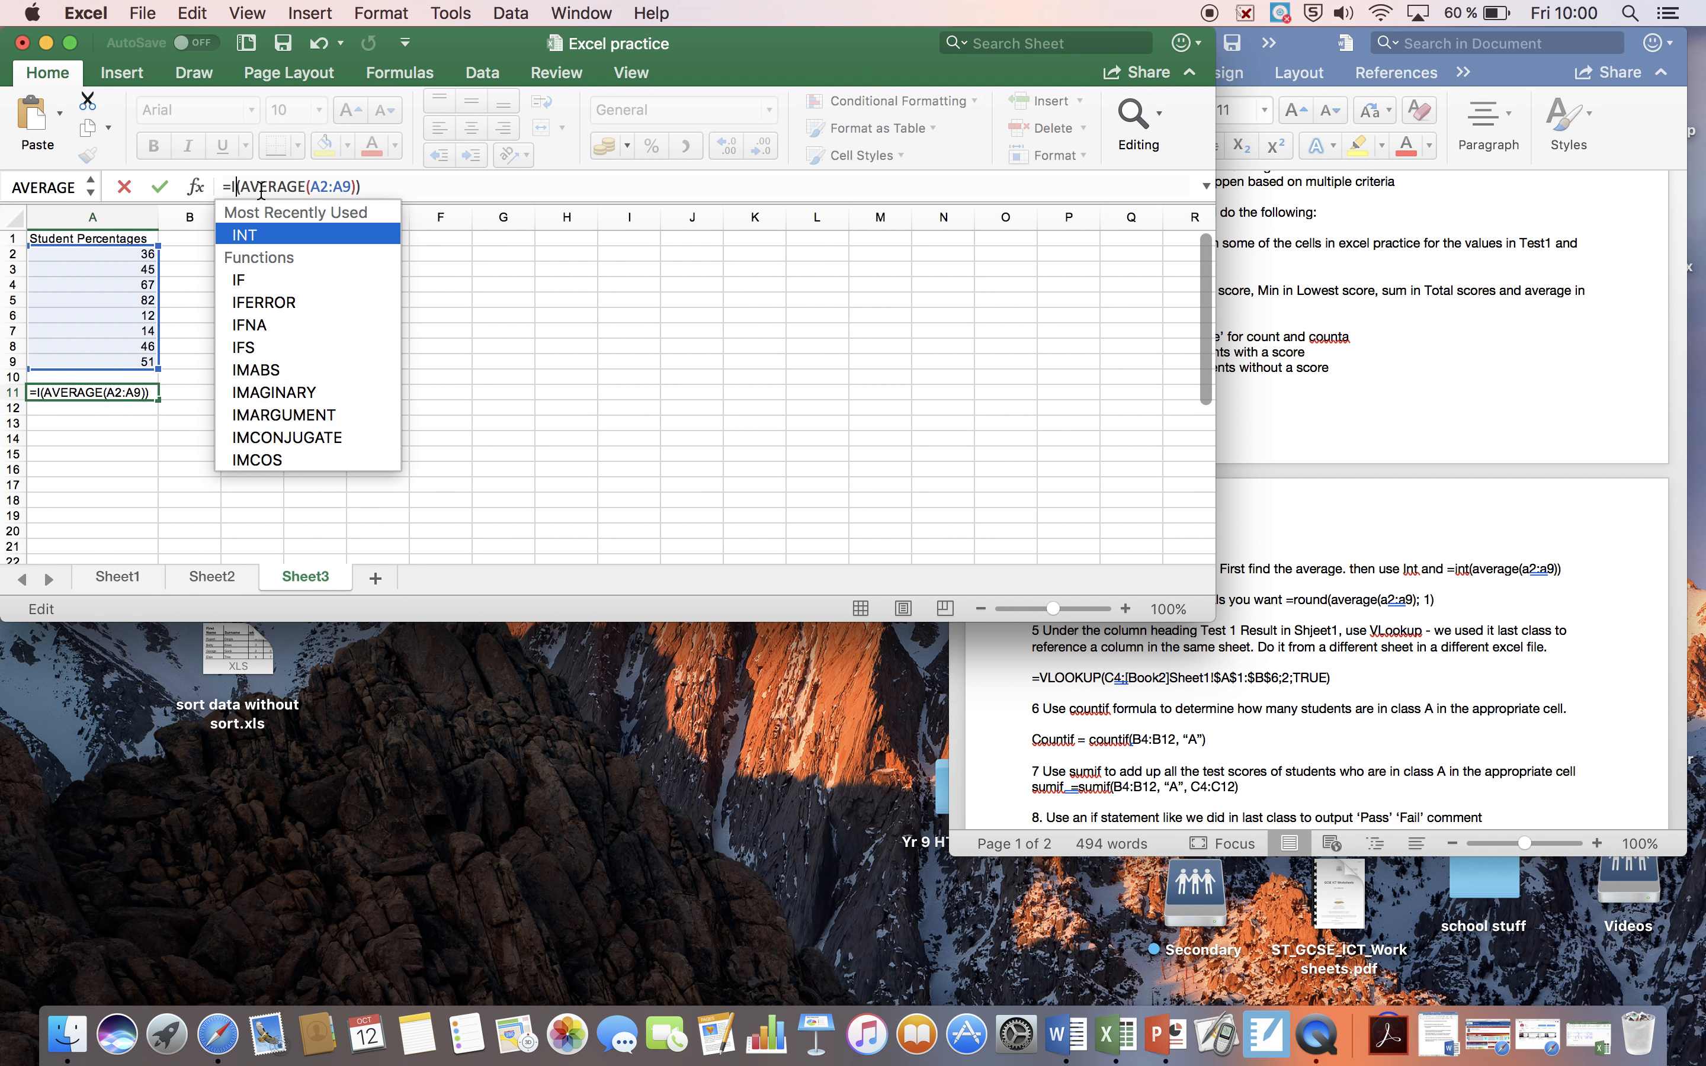
key(BackSpace)
text(round)
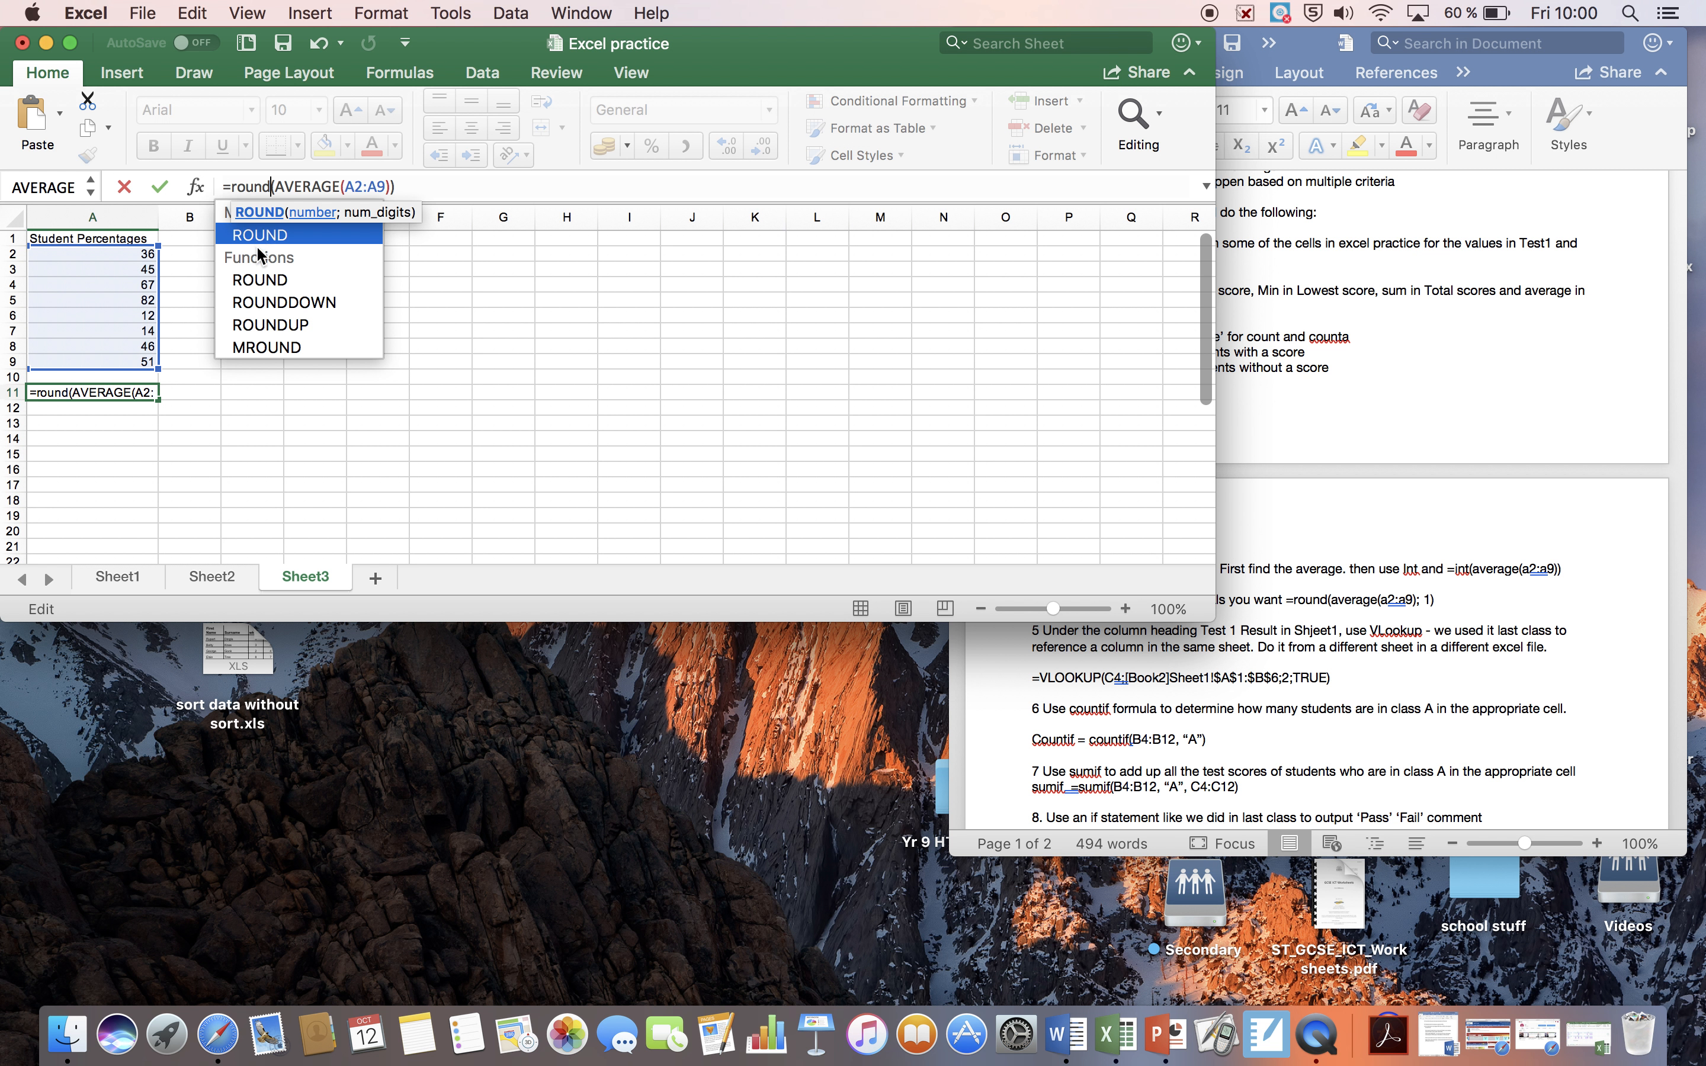
double_click(256, 240)
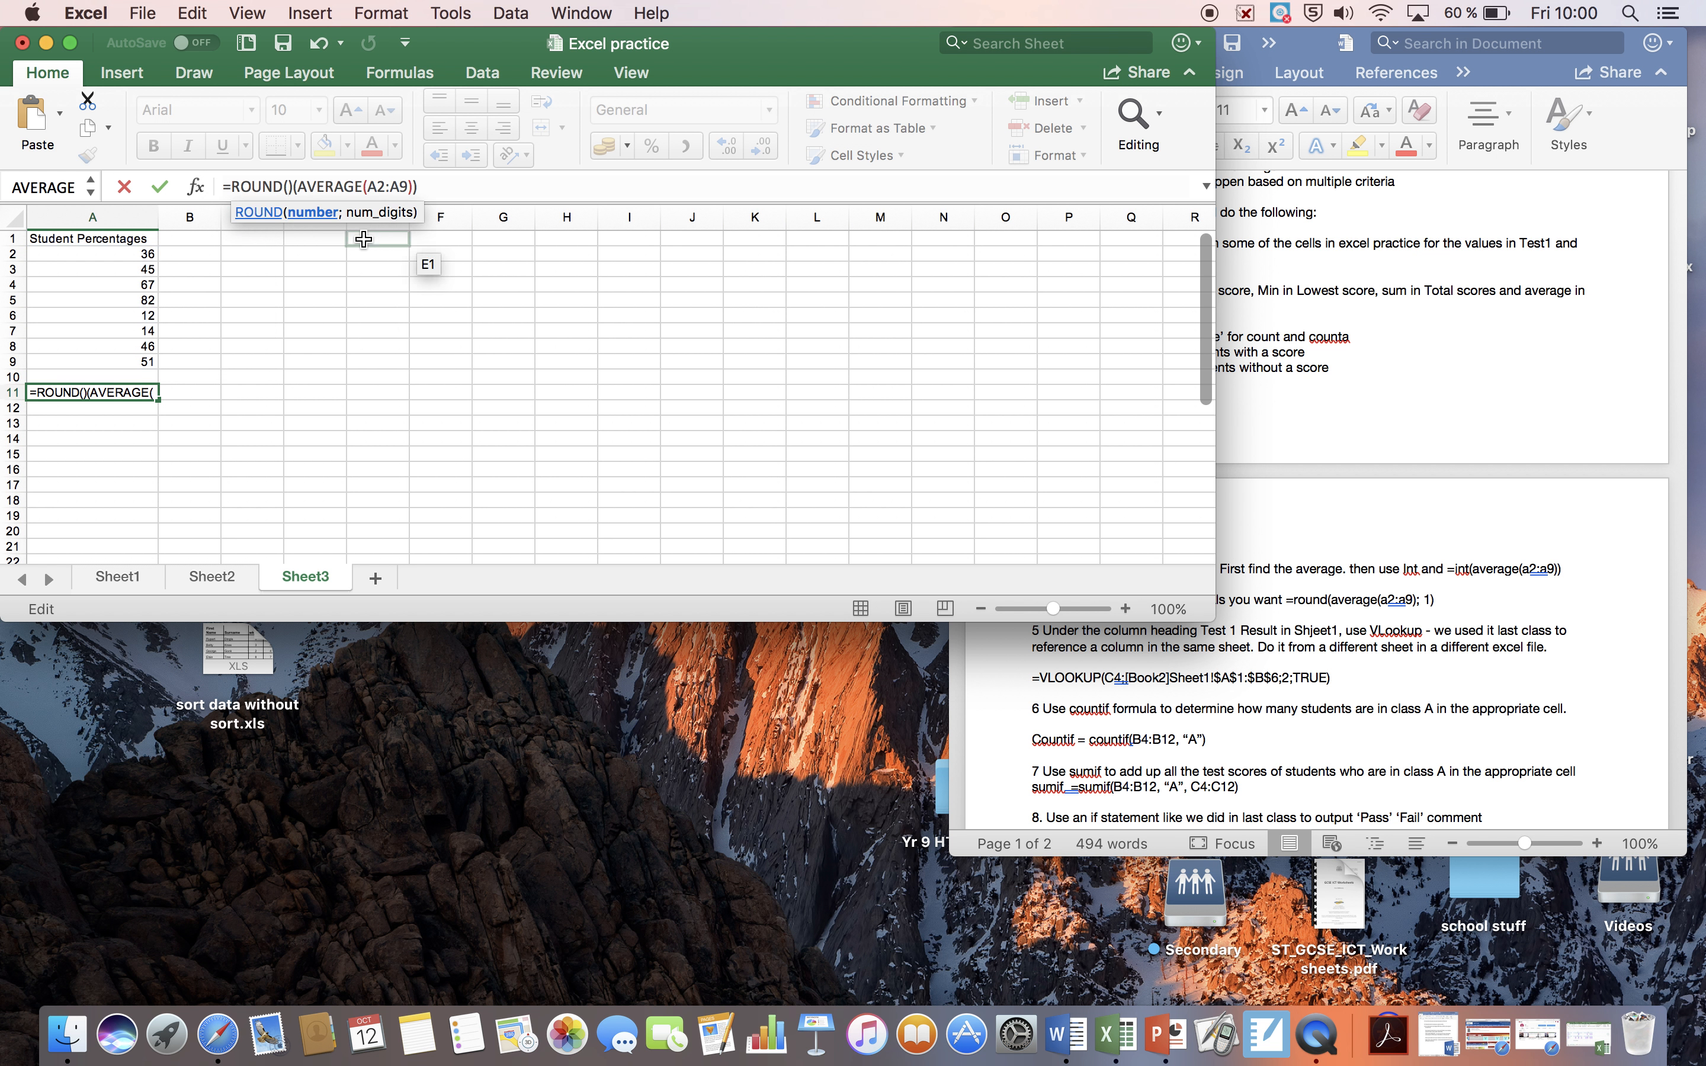
click(297, 188)
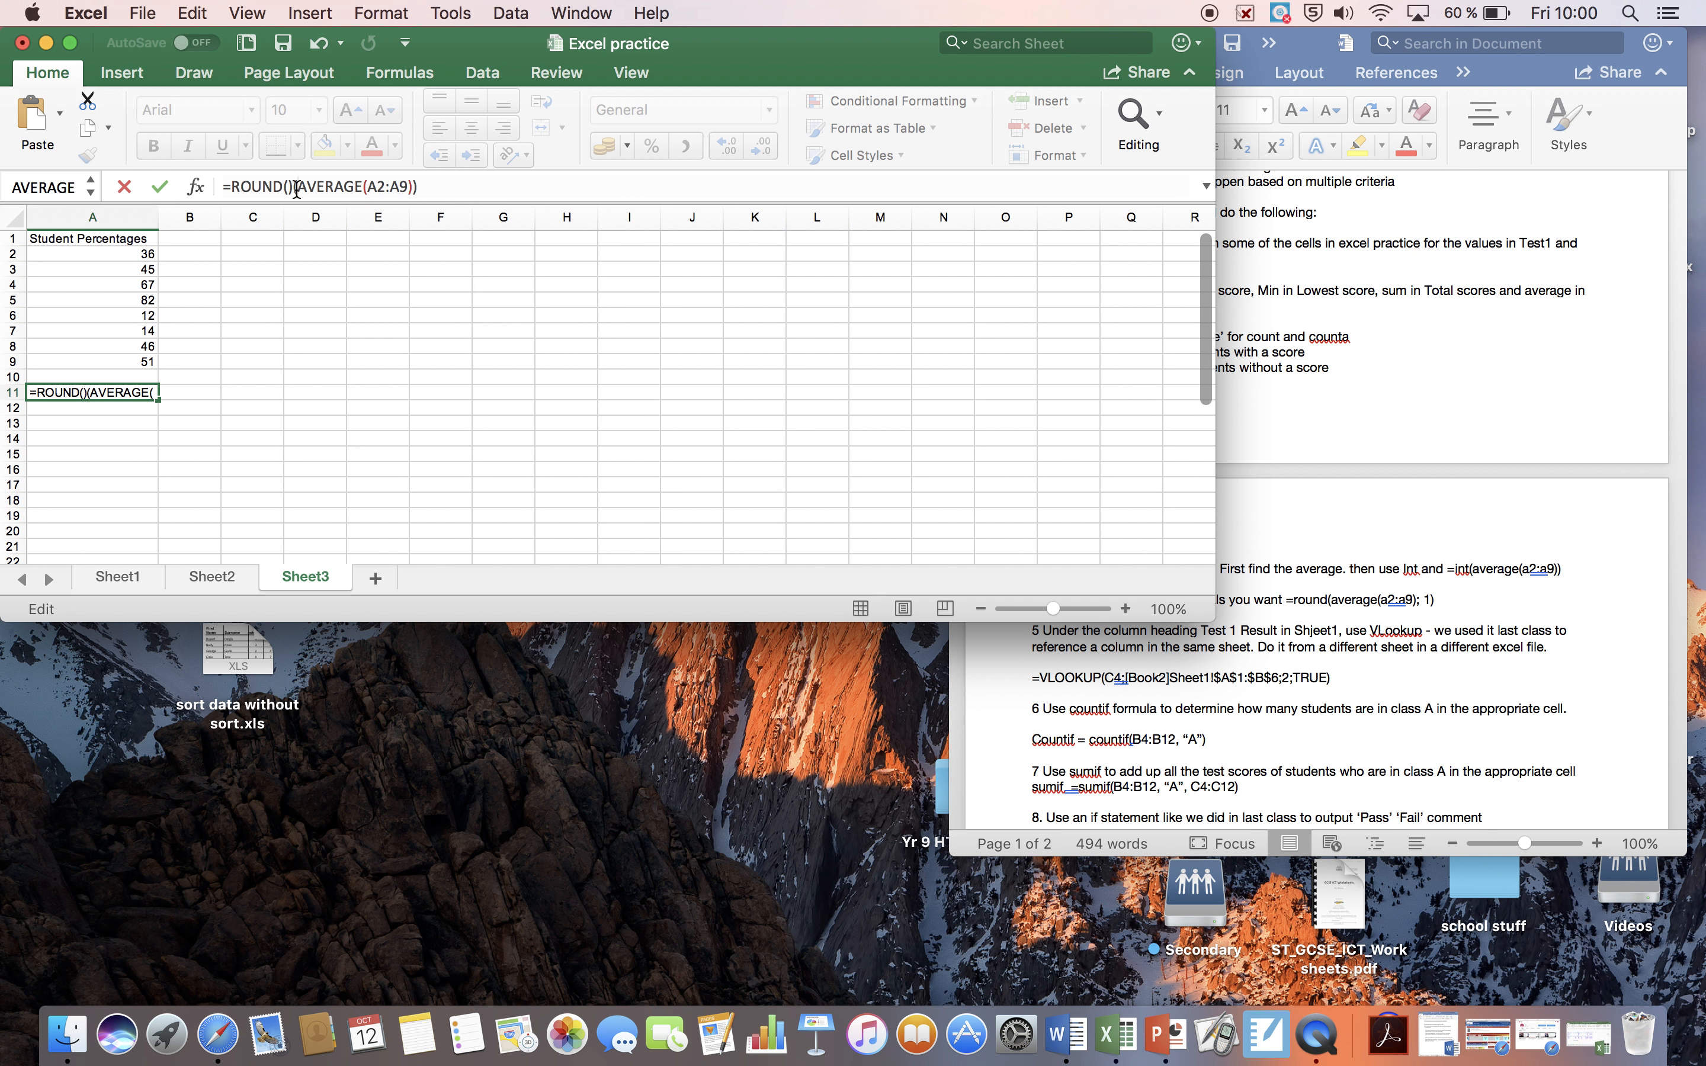
key(BackSpace)
key(BackSpace)
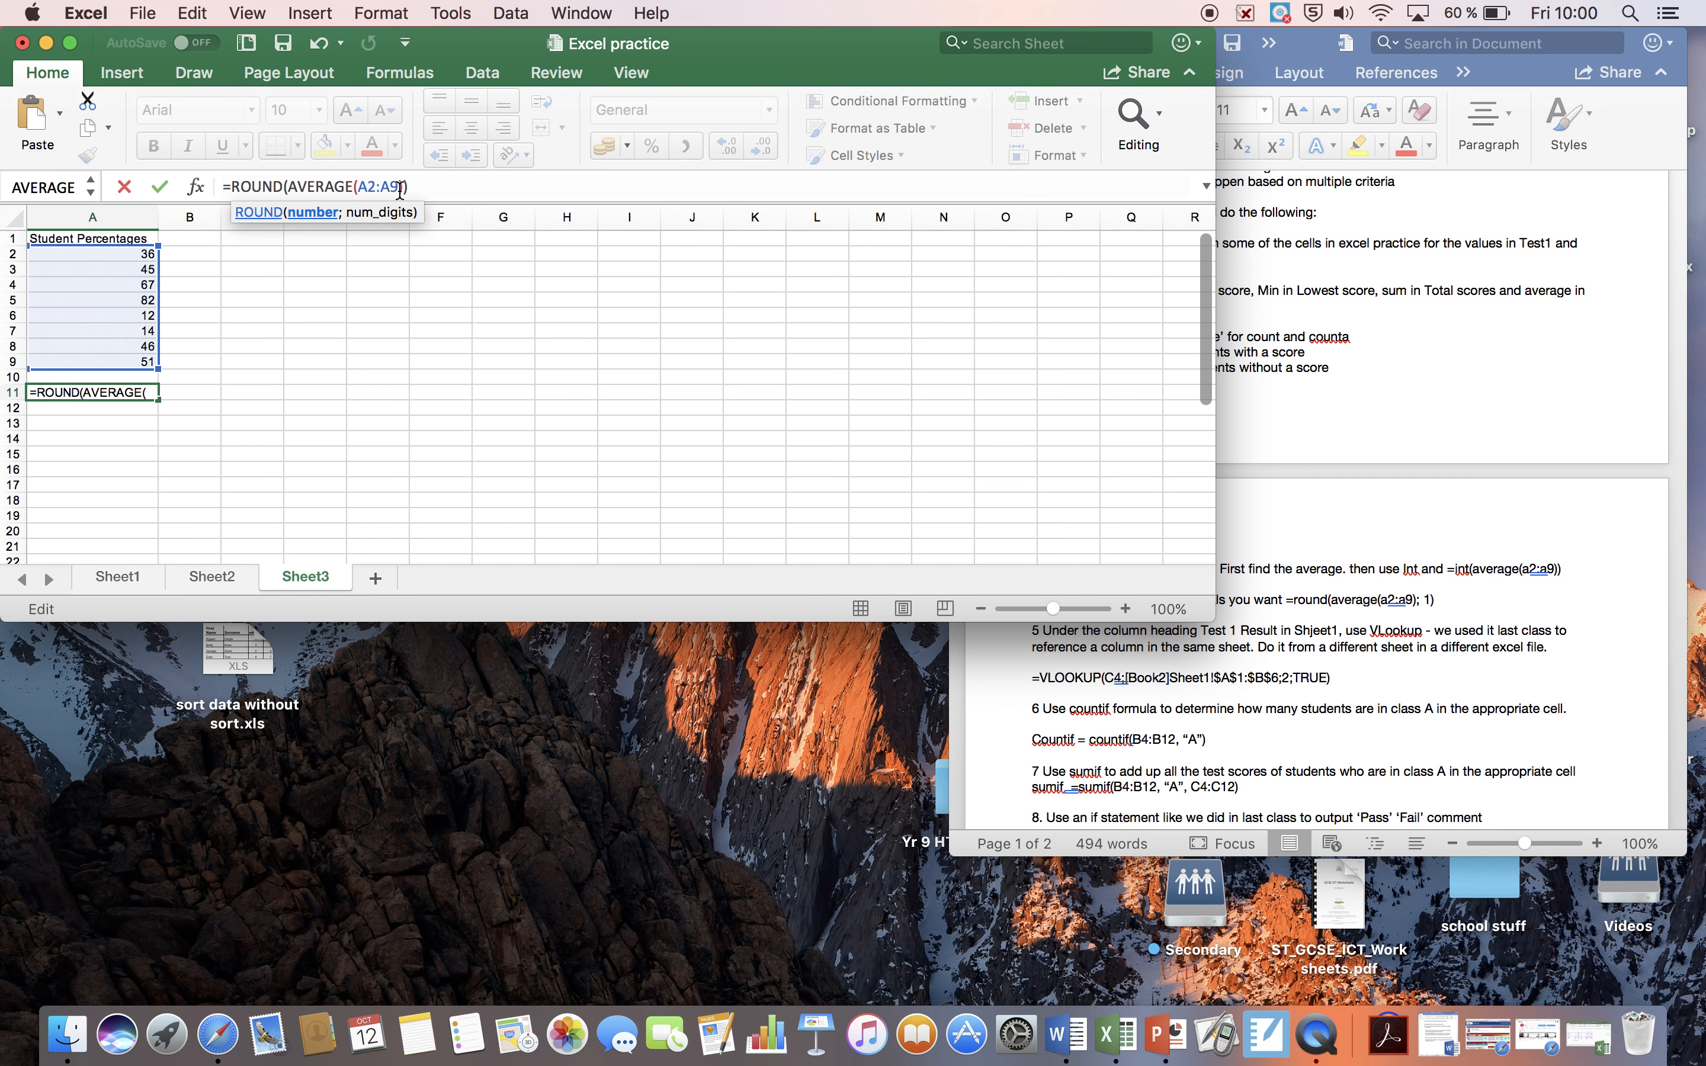
Step: Add 1 as the number of digits in A11, completing the formula =ROUND(AVERAGE(A2:A9);1)
click(399, 189)
key(Right)
text(;)
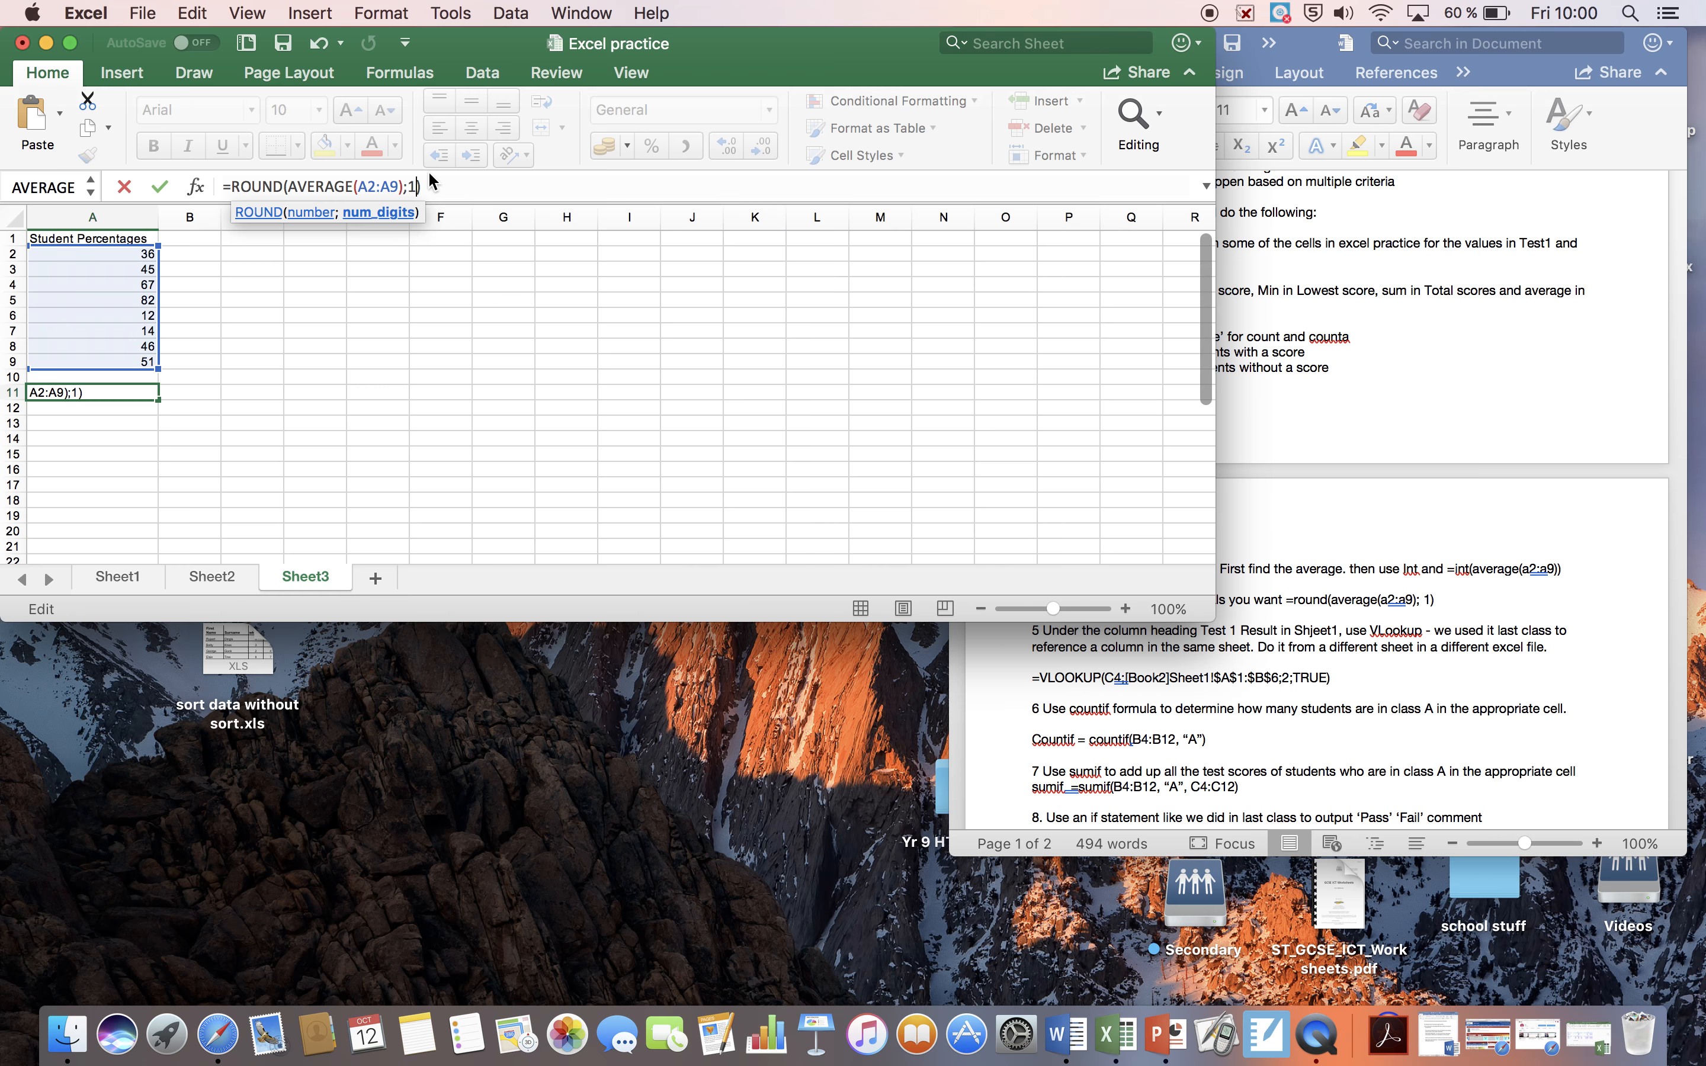
click(441, 185)
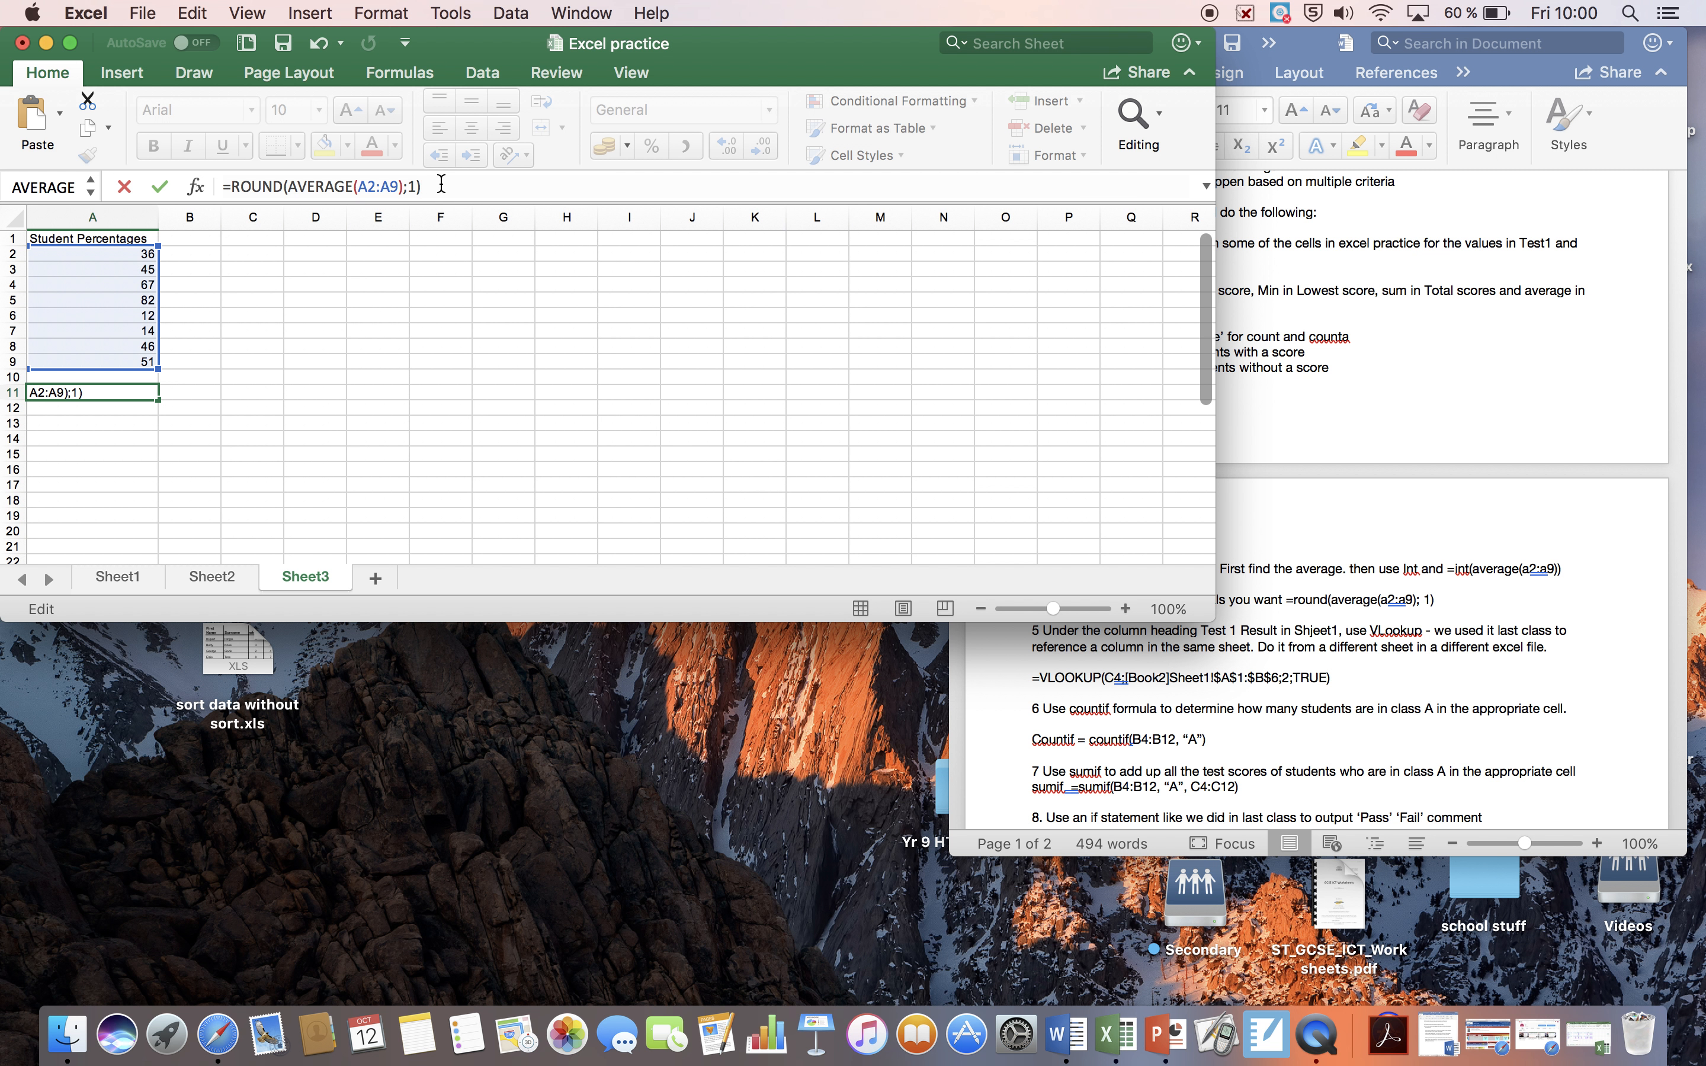
key(Return)
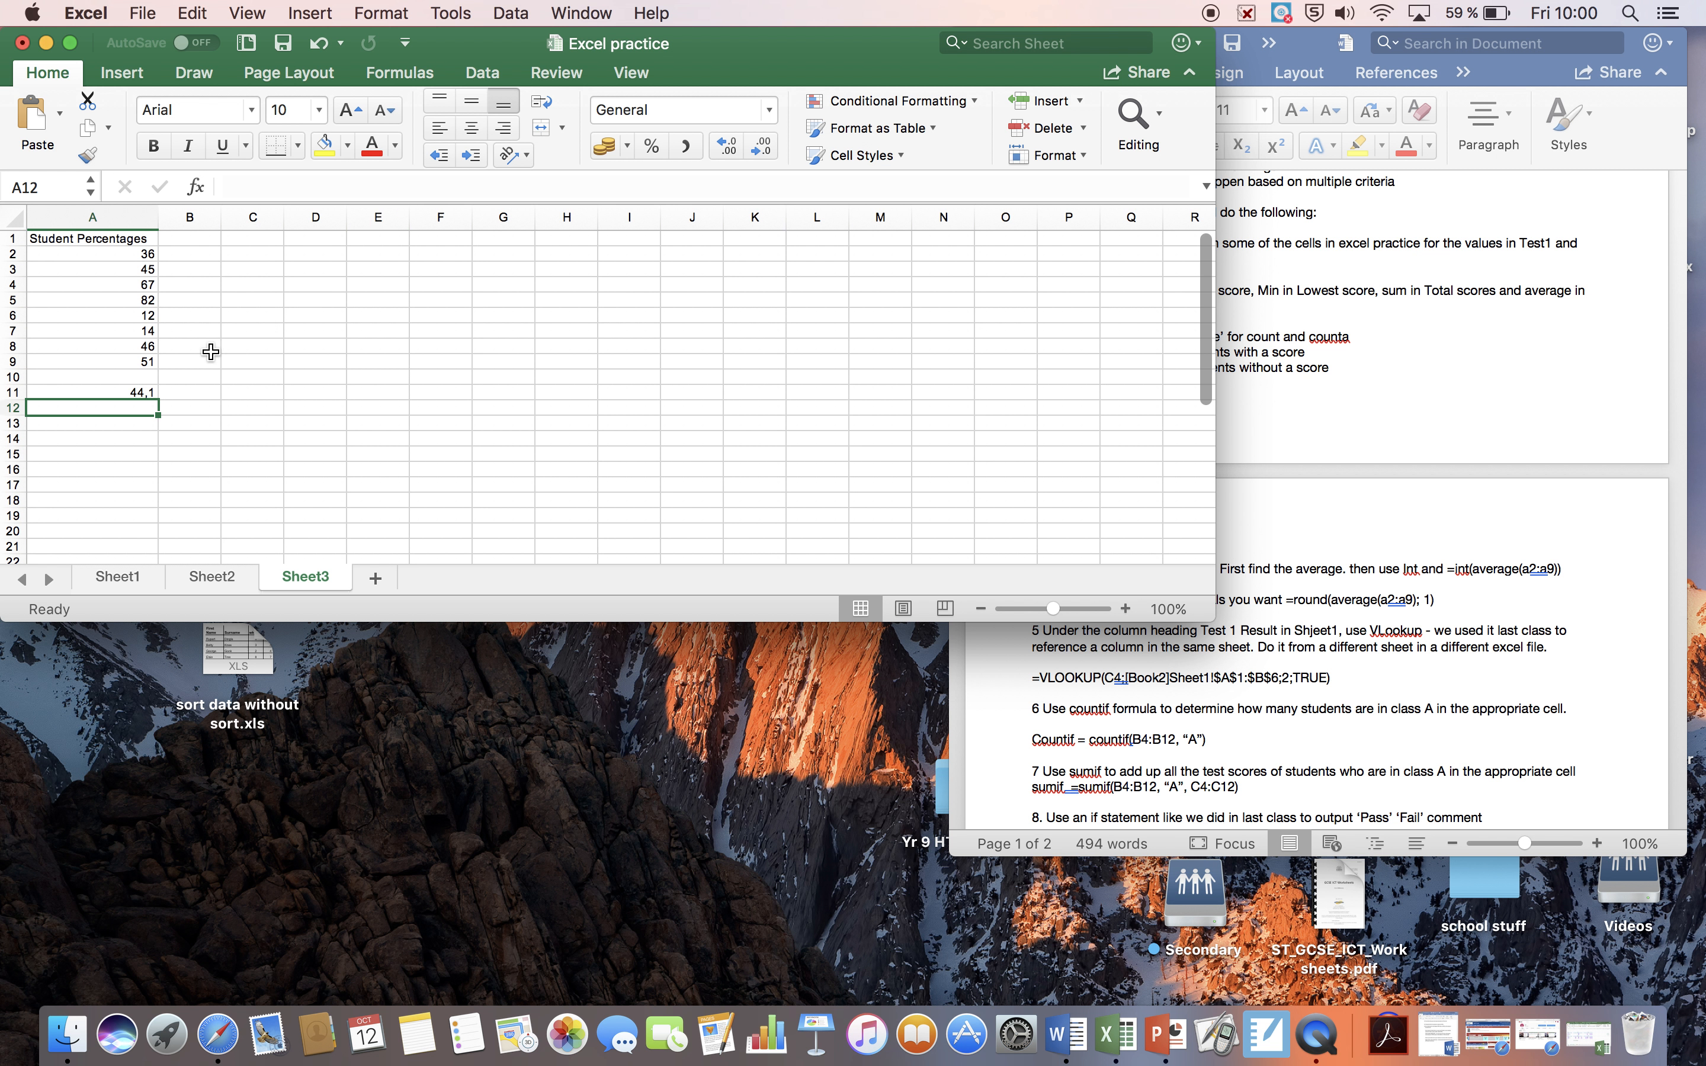
Step: Review the parts of the rounding formula in A11 and set its number of digits to 2
click(147, 392)
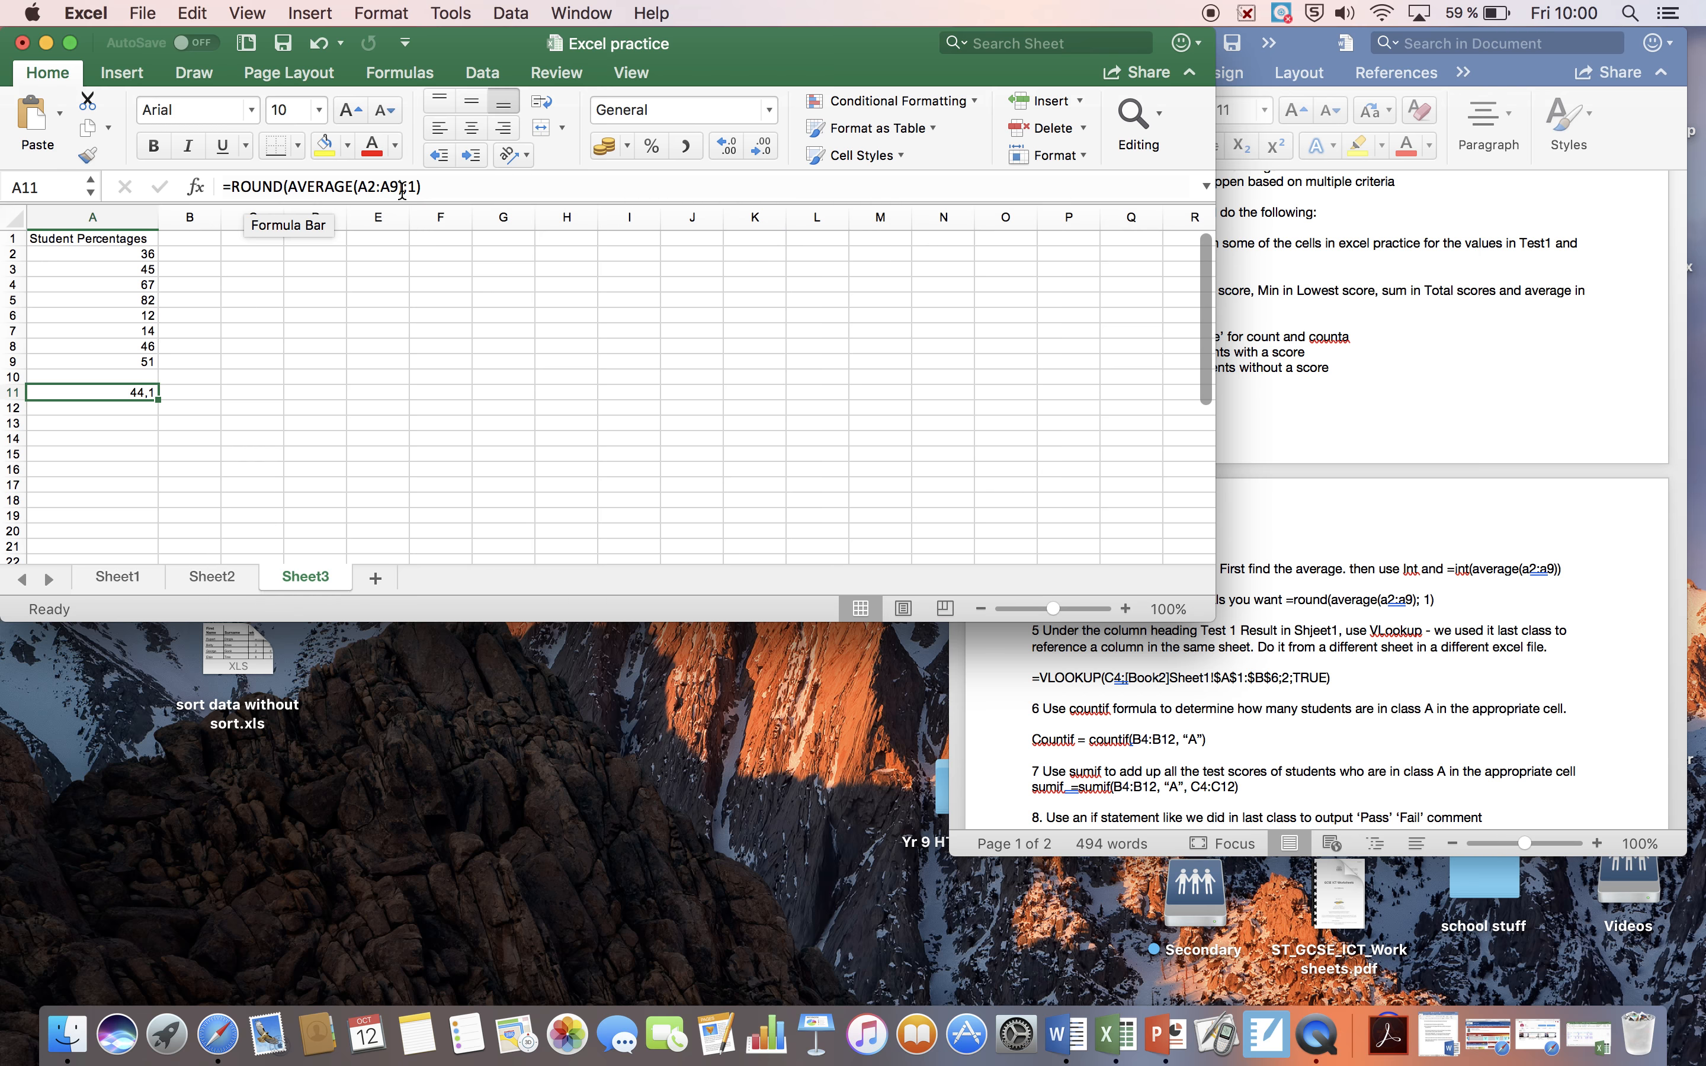
click(315, 190)
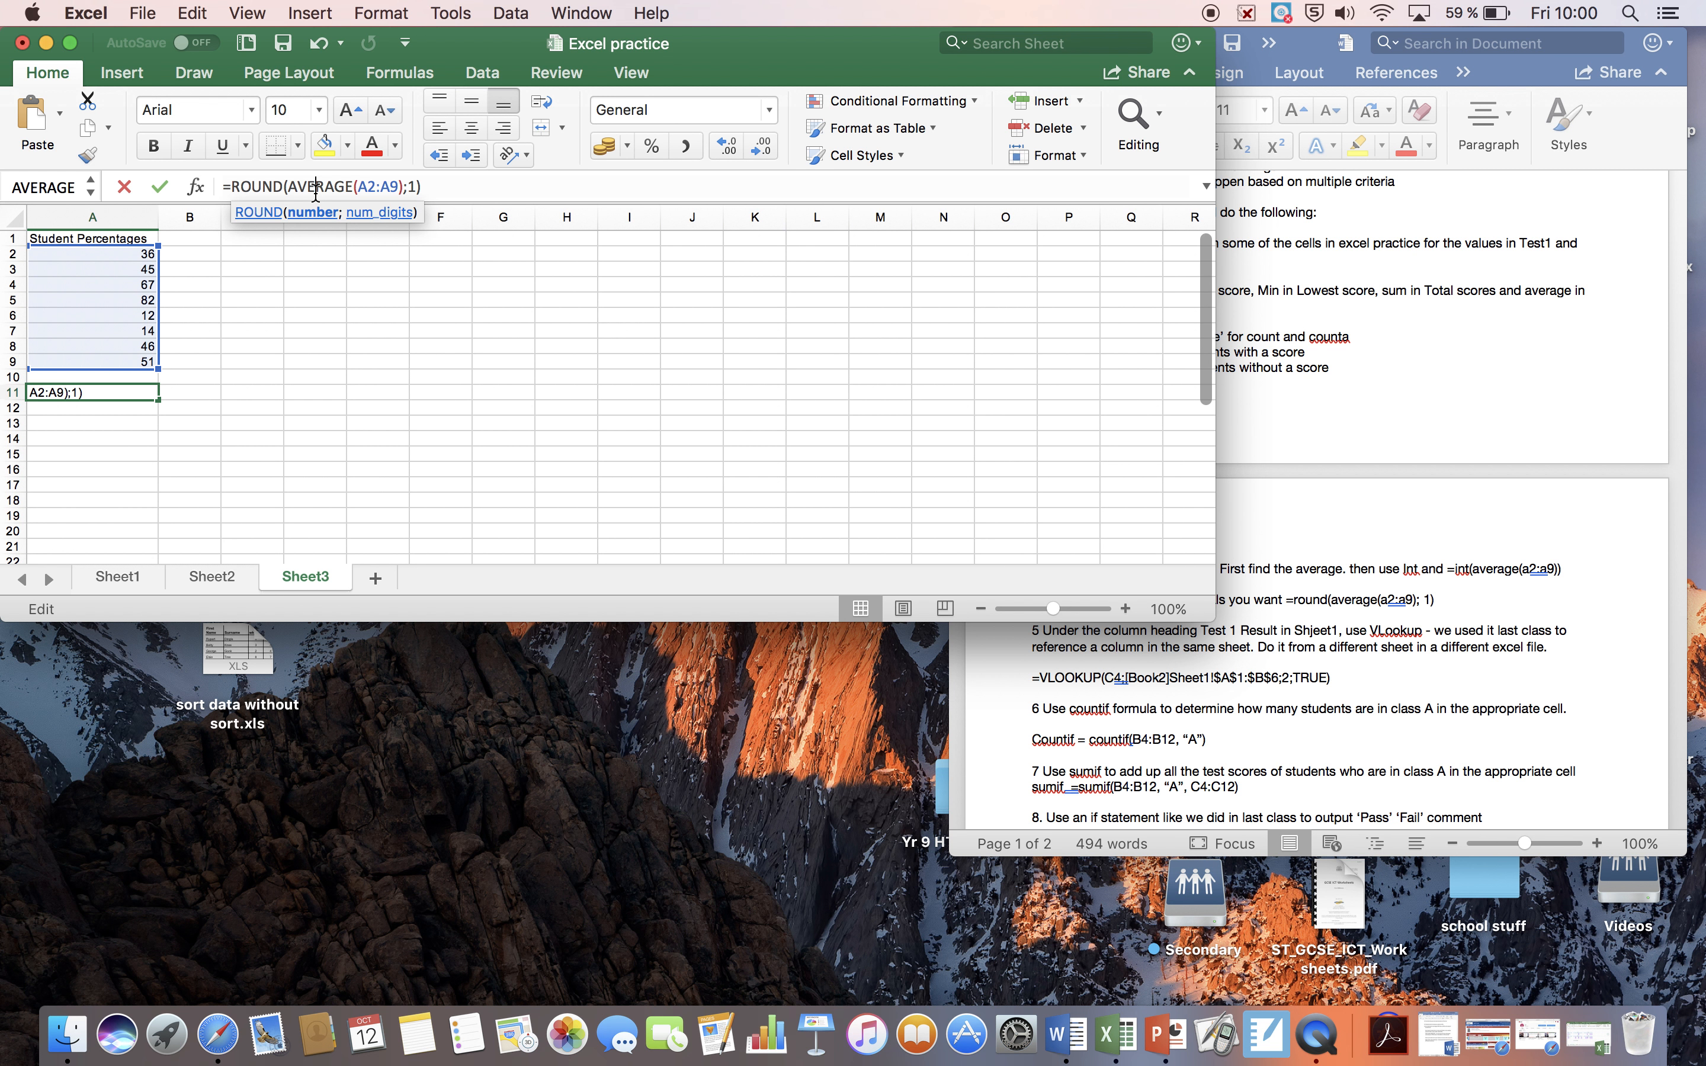
click(368, 187)
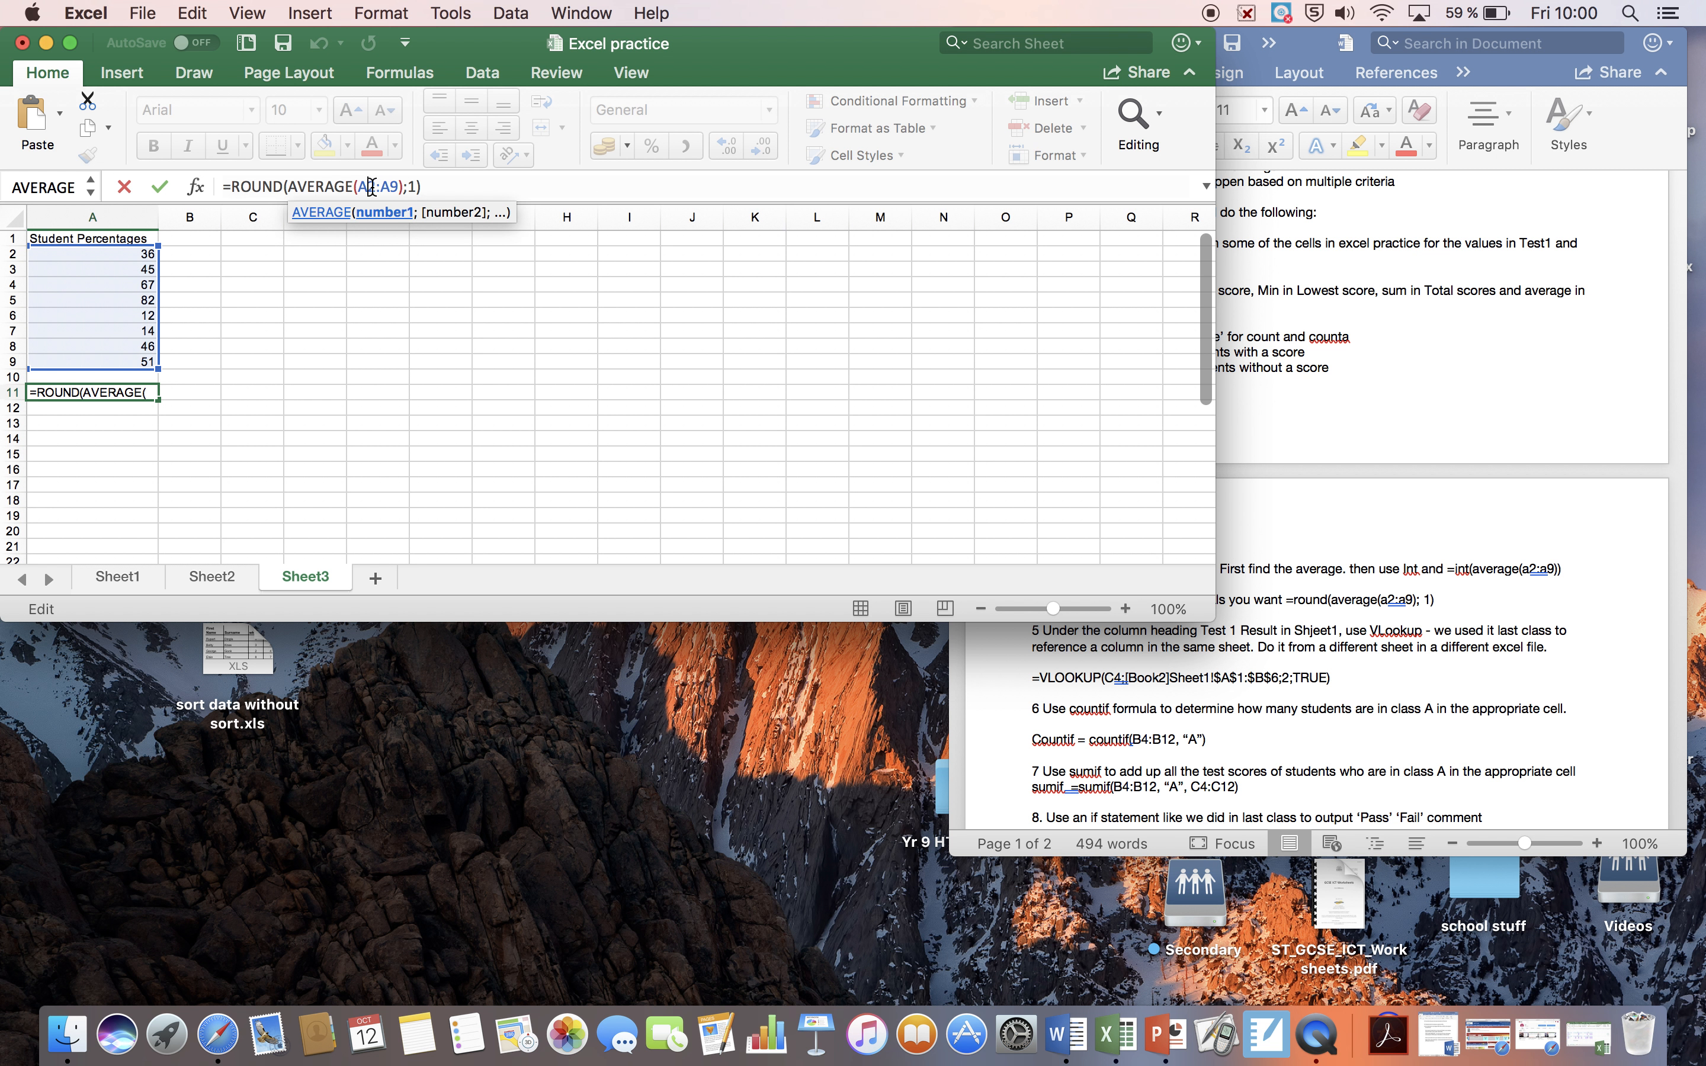
click(407, 189)
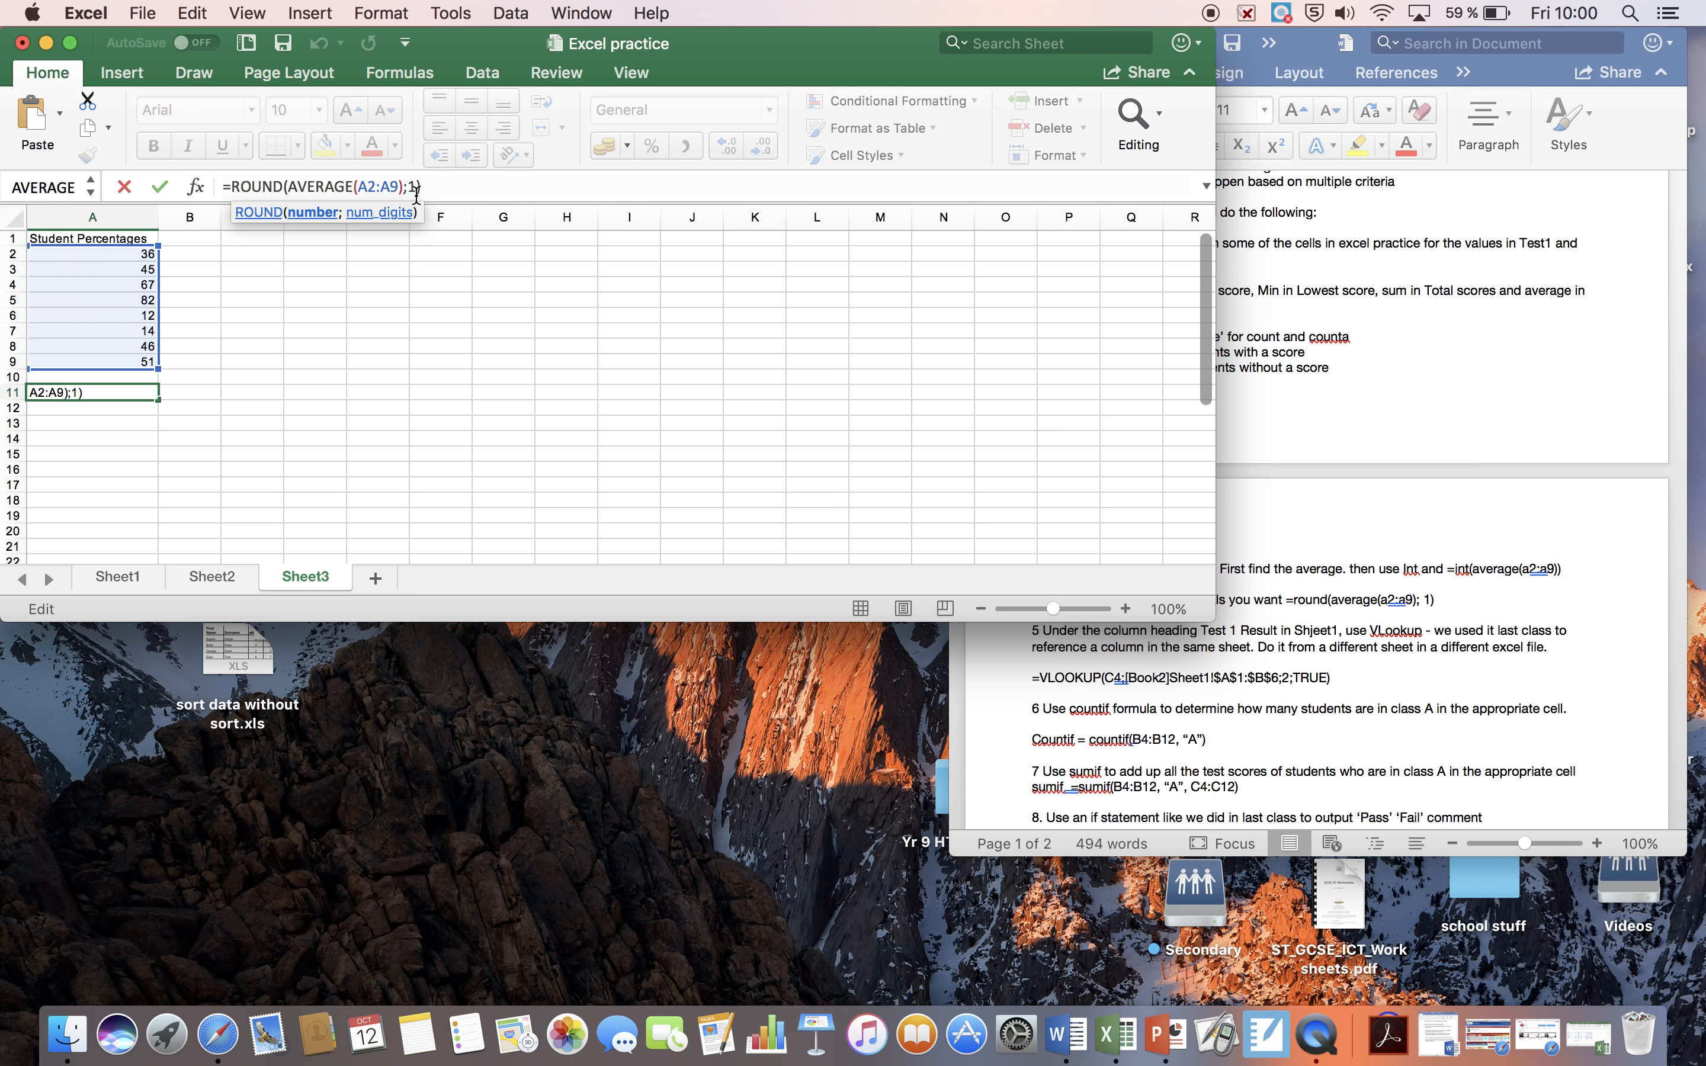
click(416, 192)
key(BackSpace)
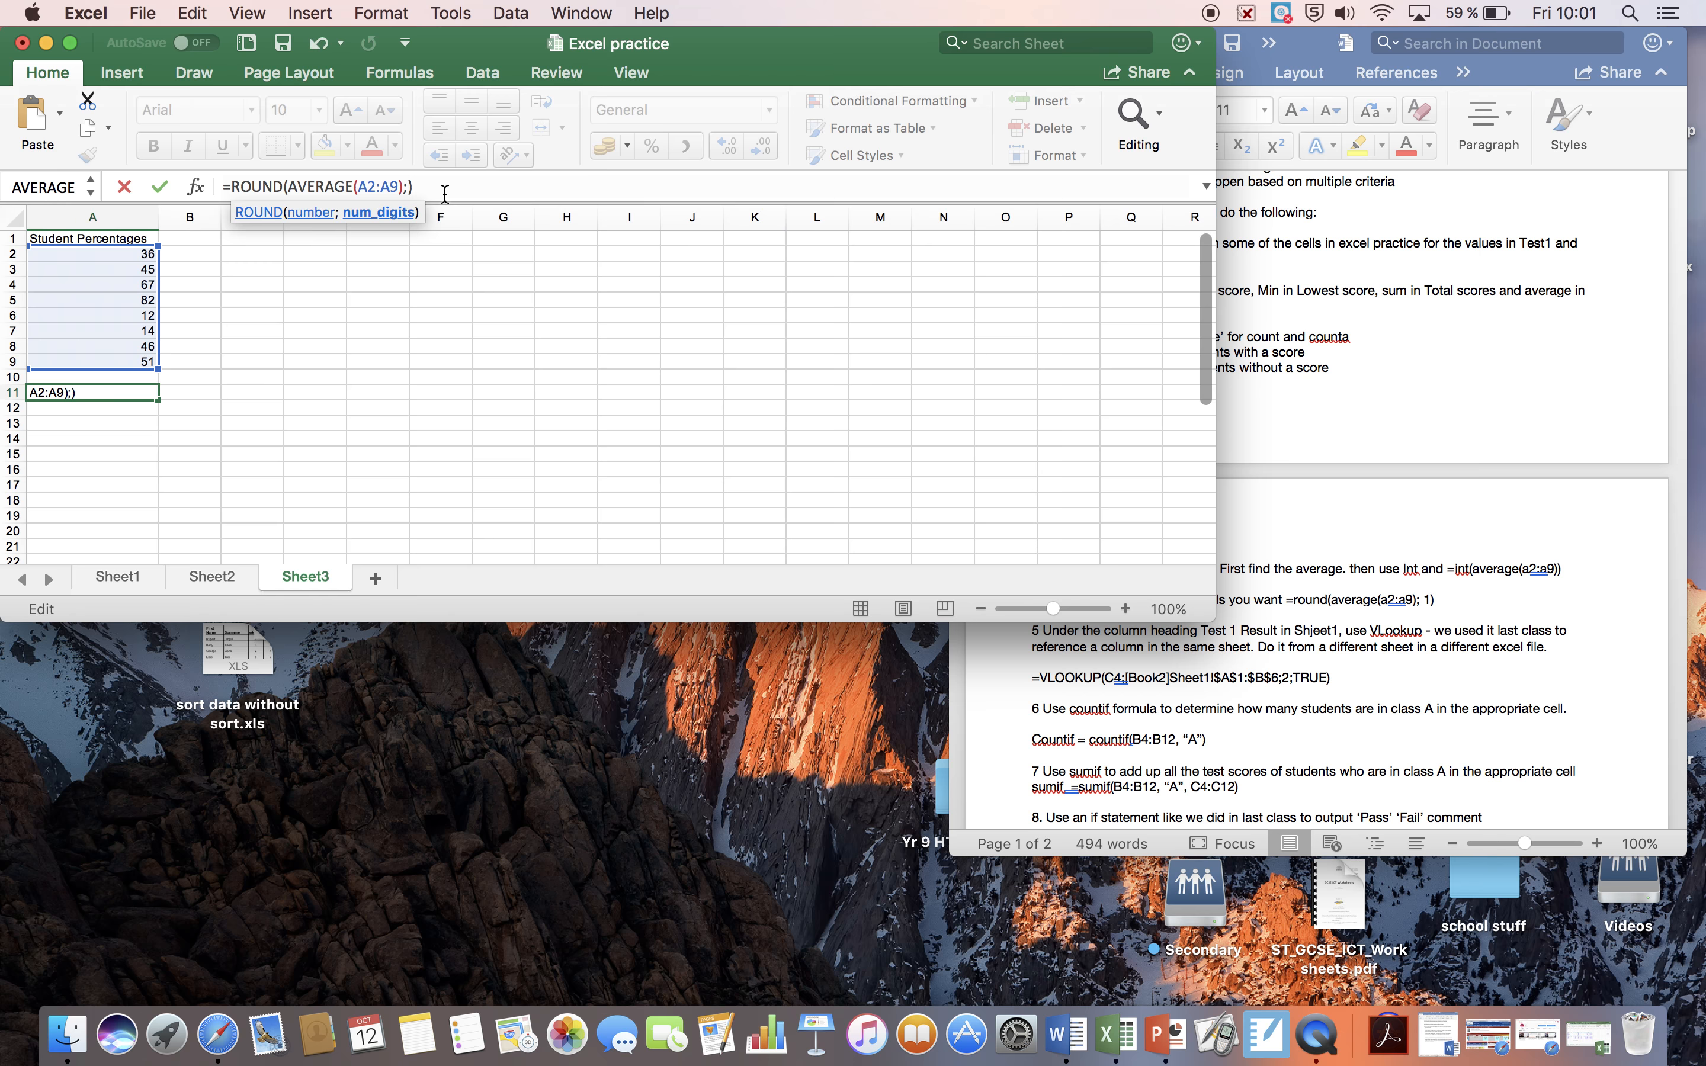
text(2)
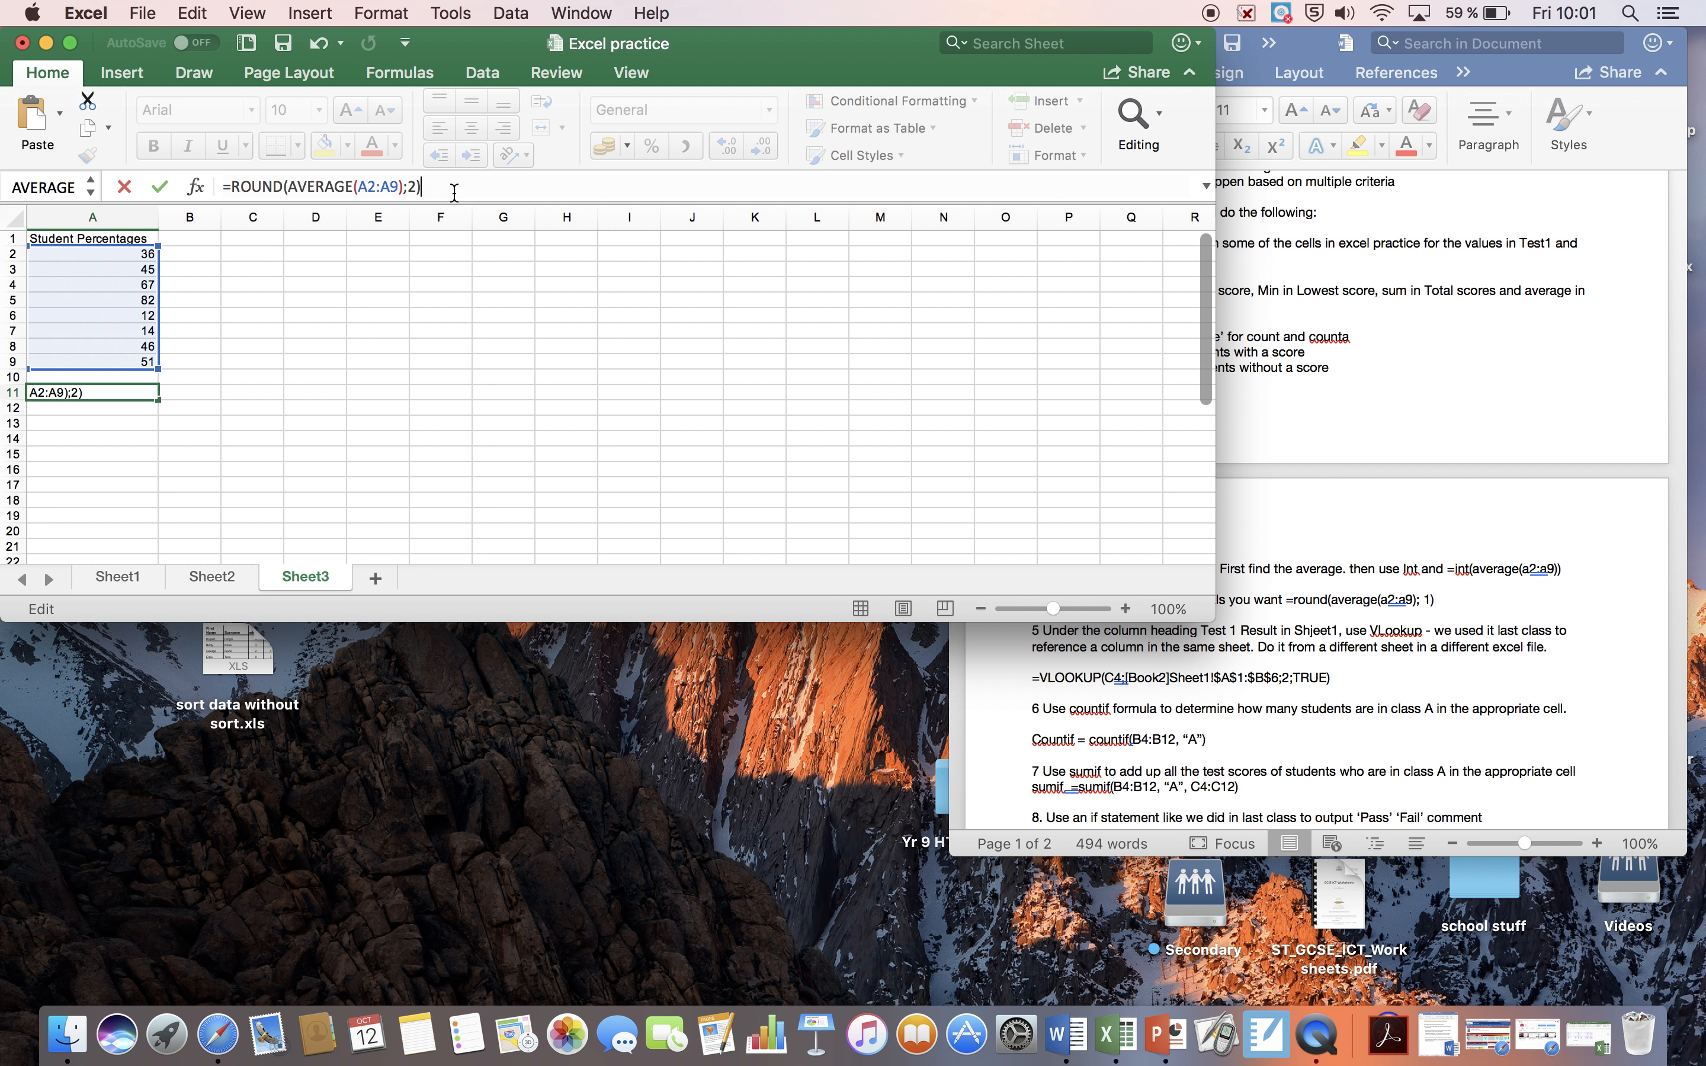
key(Return)
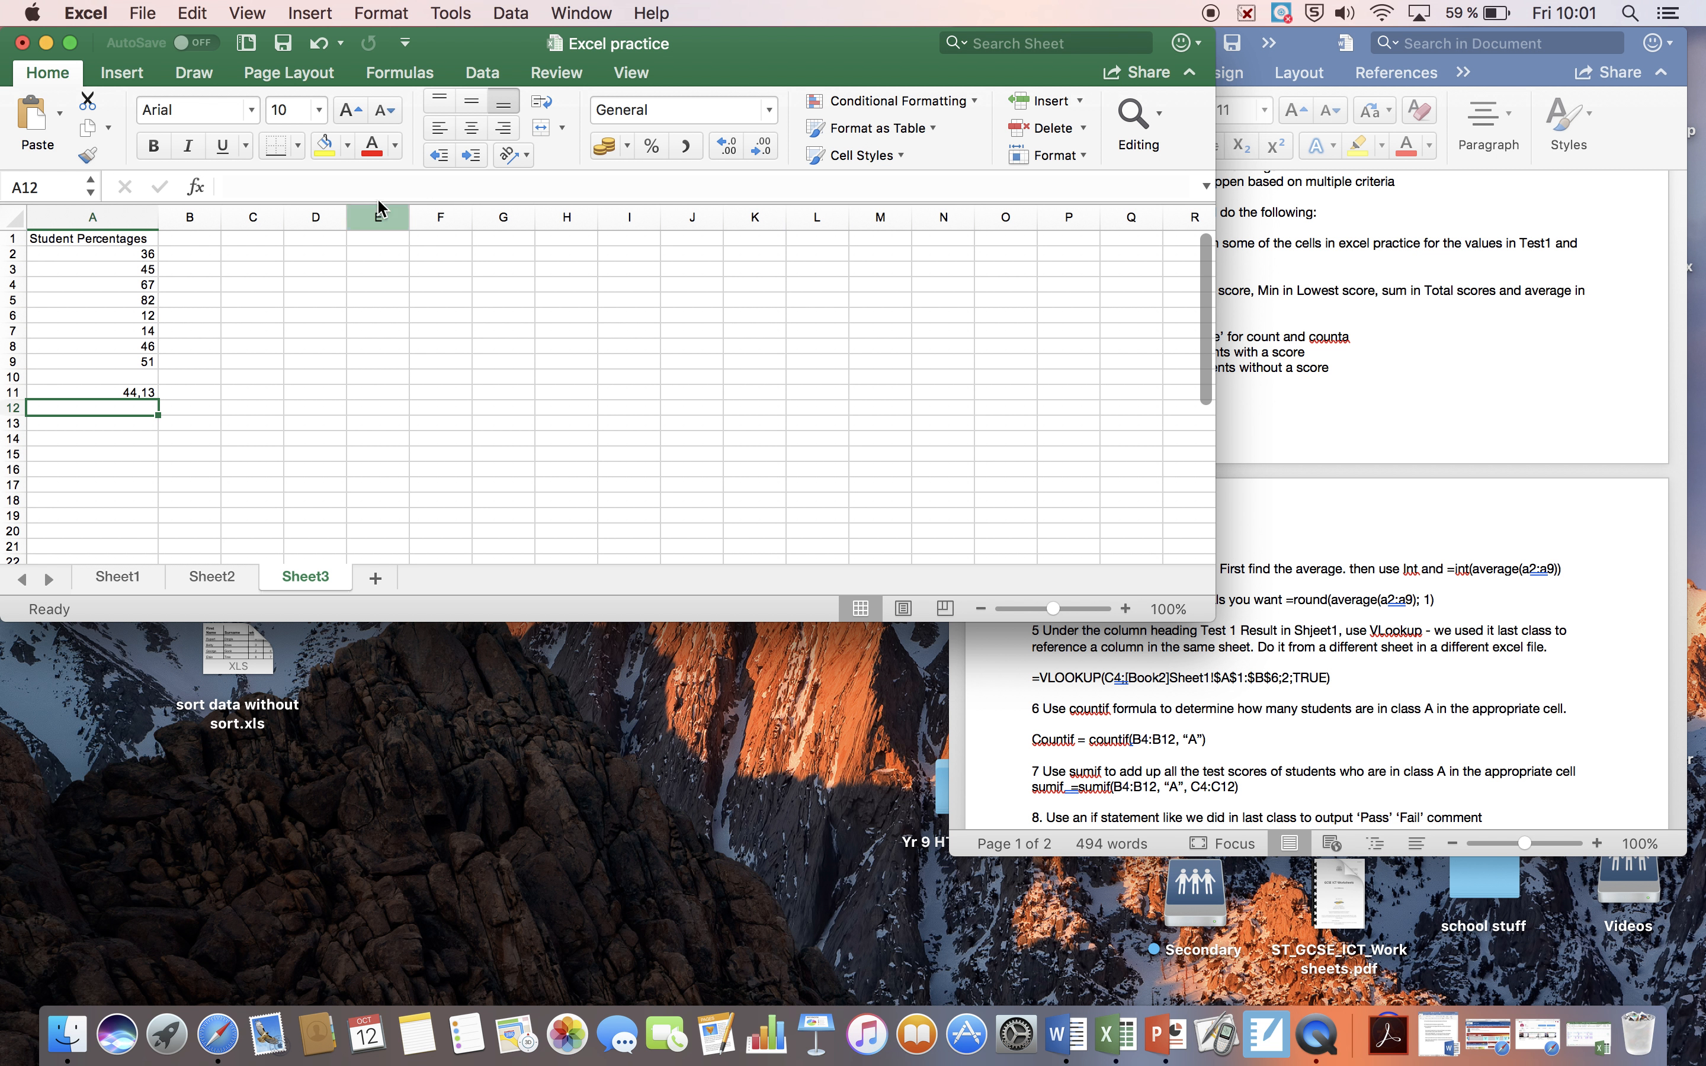
Step: Set the number of digits in A11's ROUND formula to 3
click(127, 390)
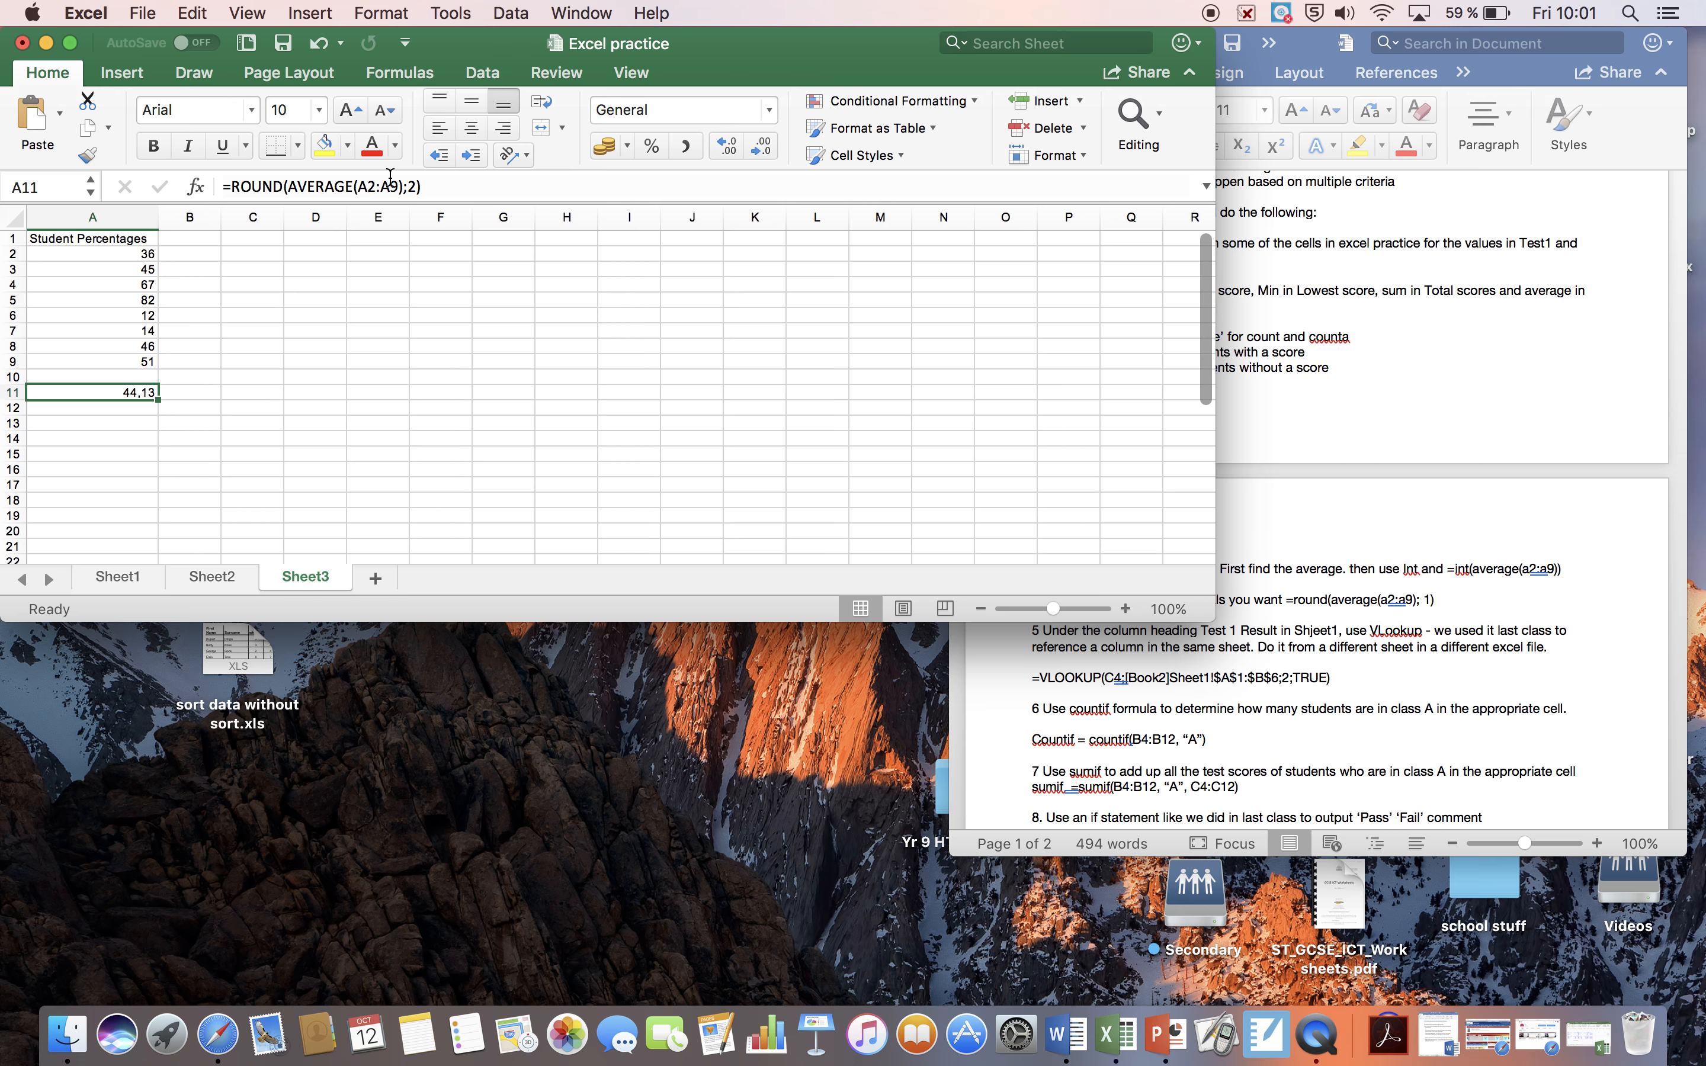
click(412, 188)
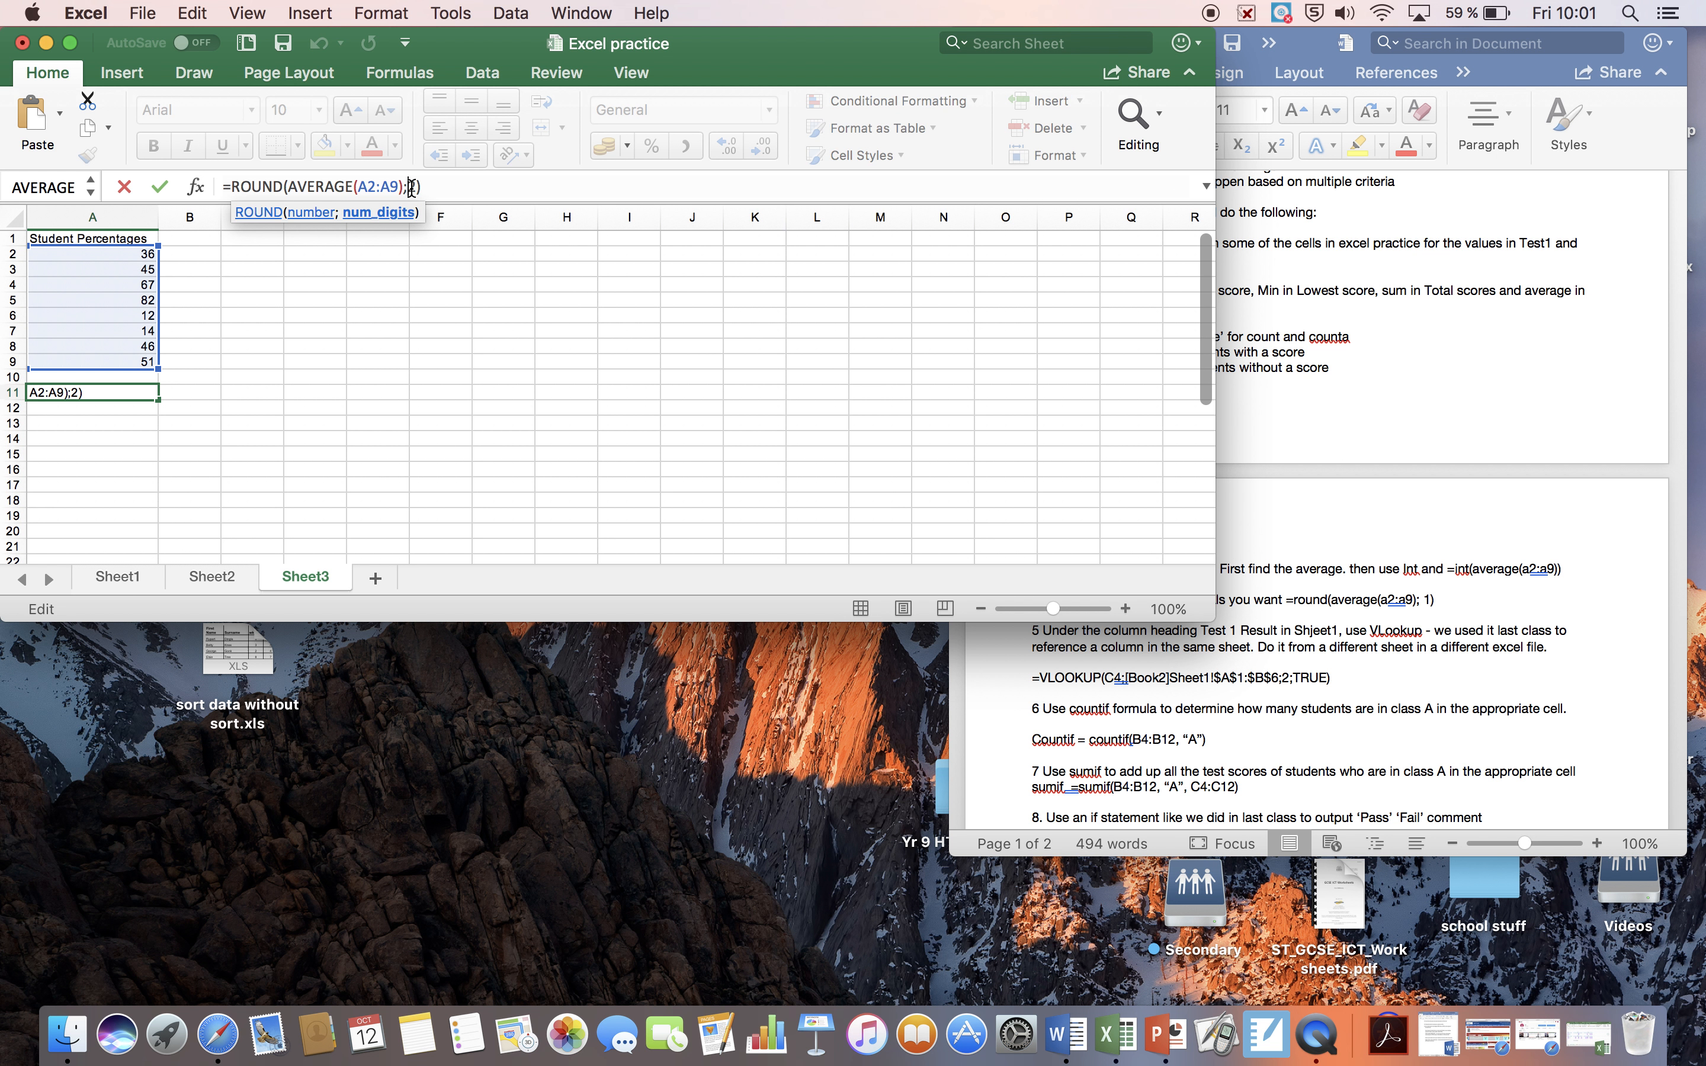
key(BackSpace)
key(BackSpace)
text(3)
key(Return)
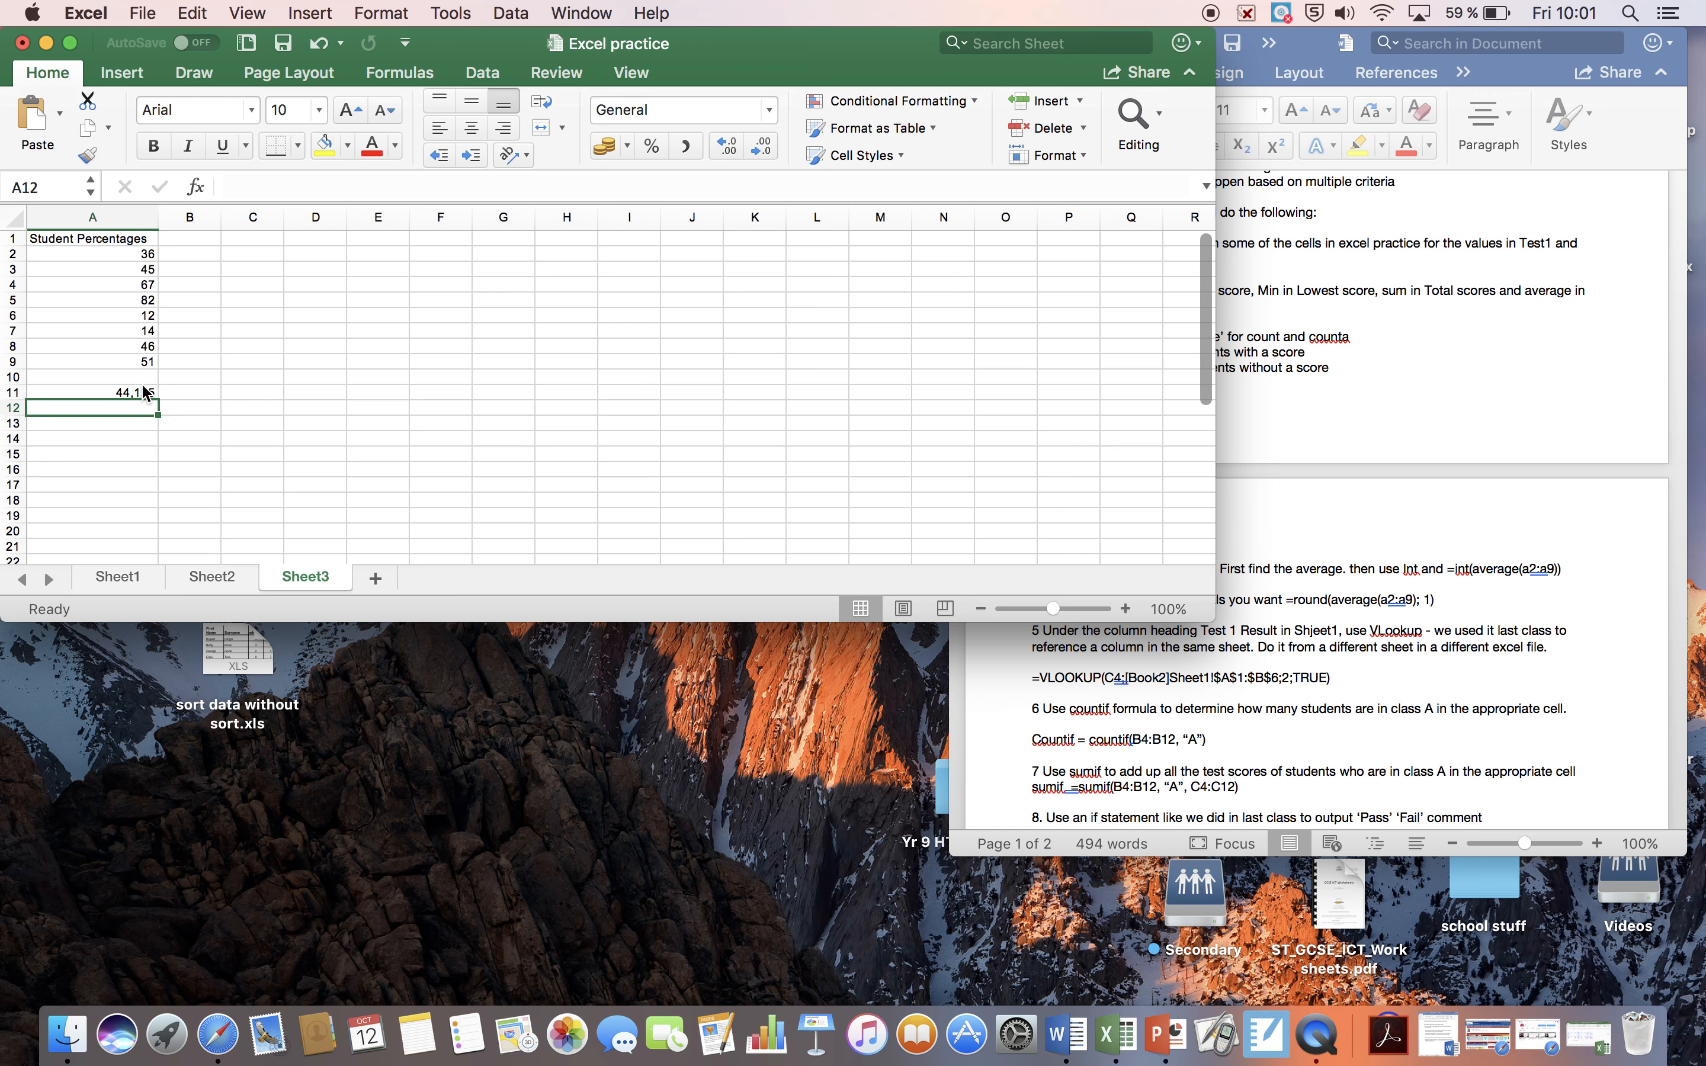
Step: Set the rounding in A11 back to one decimal place, making the formula =ROUND(AVERAGE(A2:A9);1)
drag(129, 393, 129, 379)
click(408, 187)
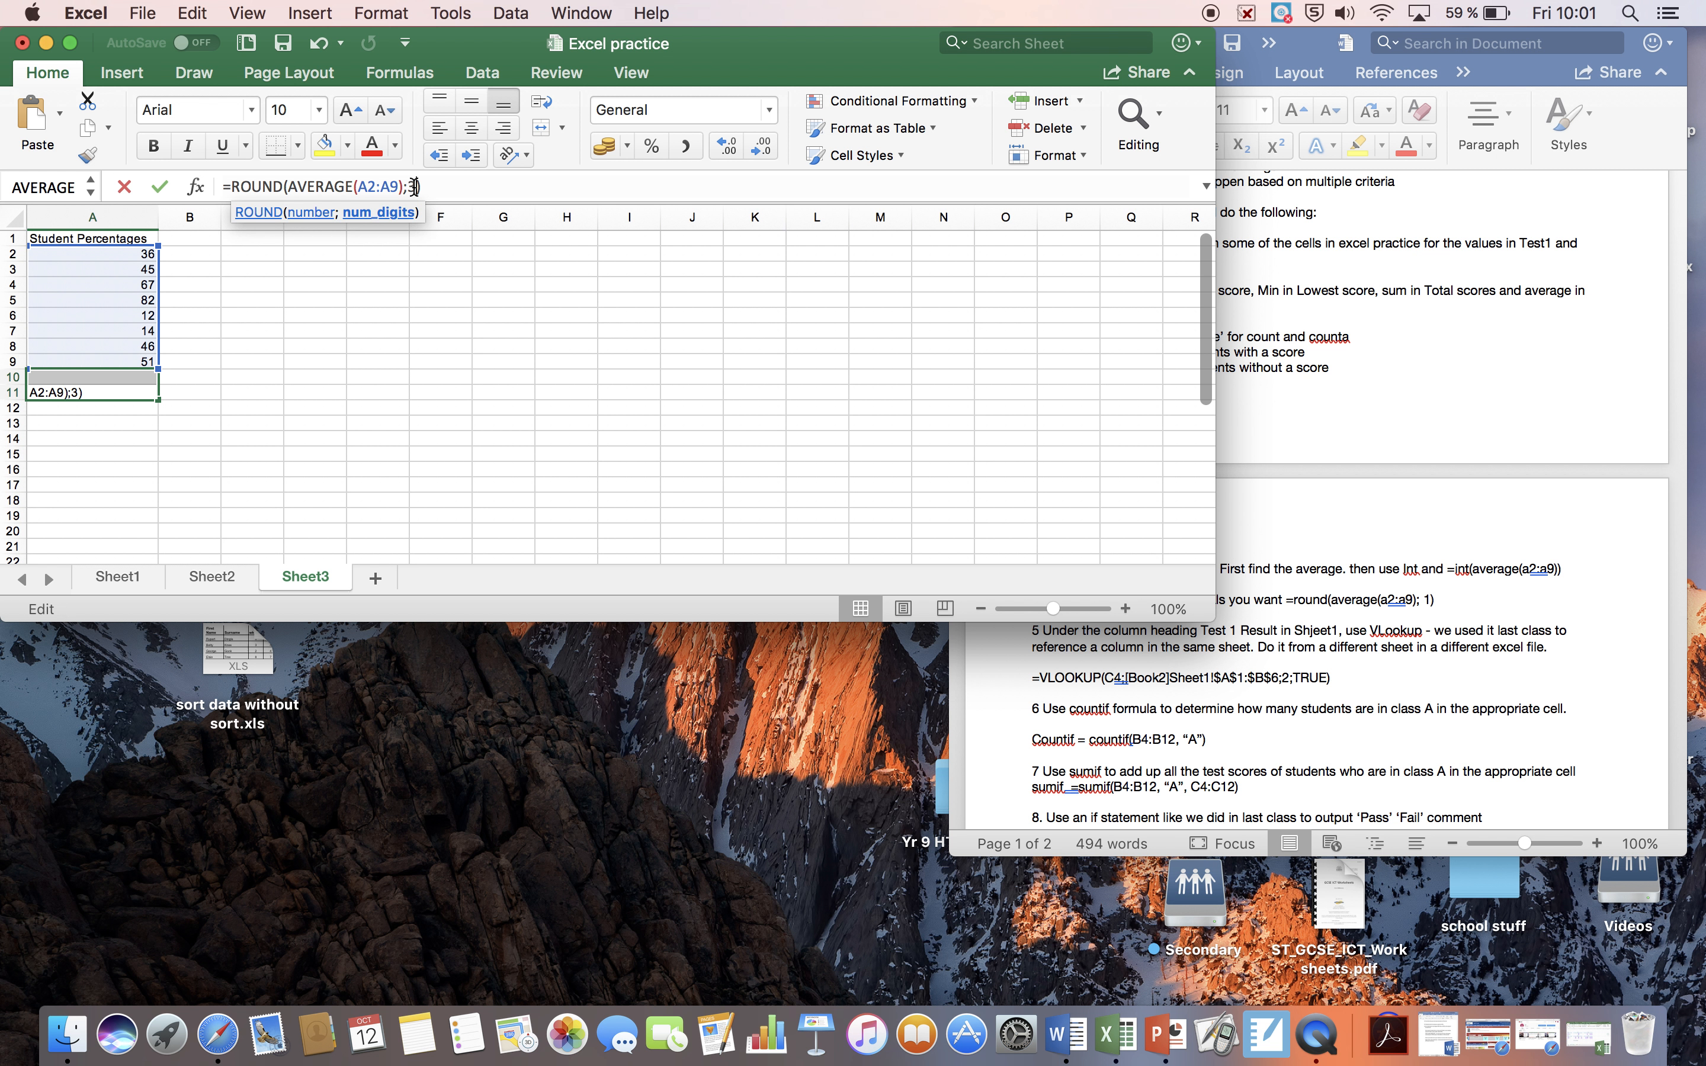
key(Return)
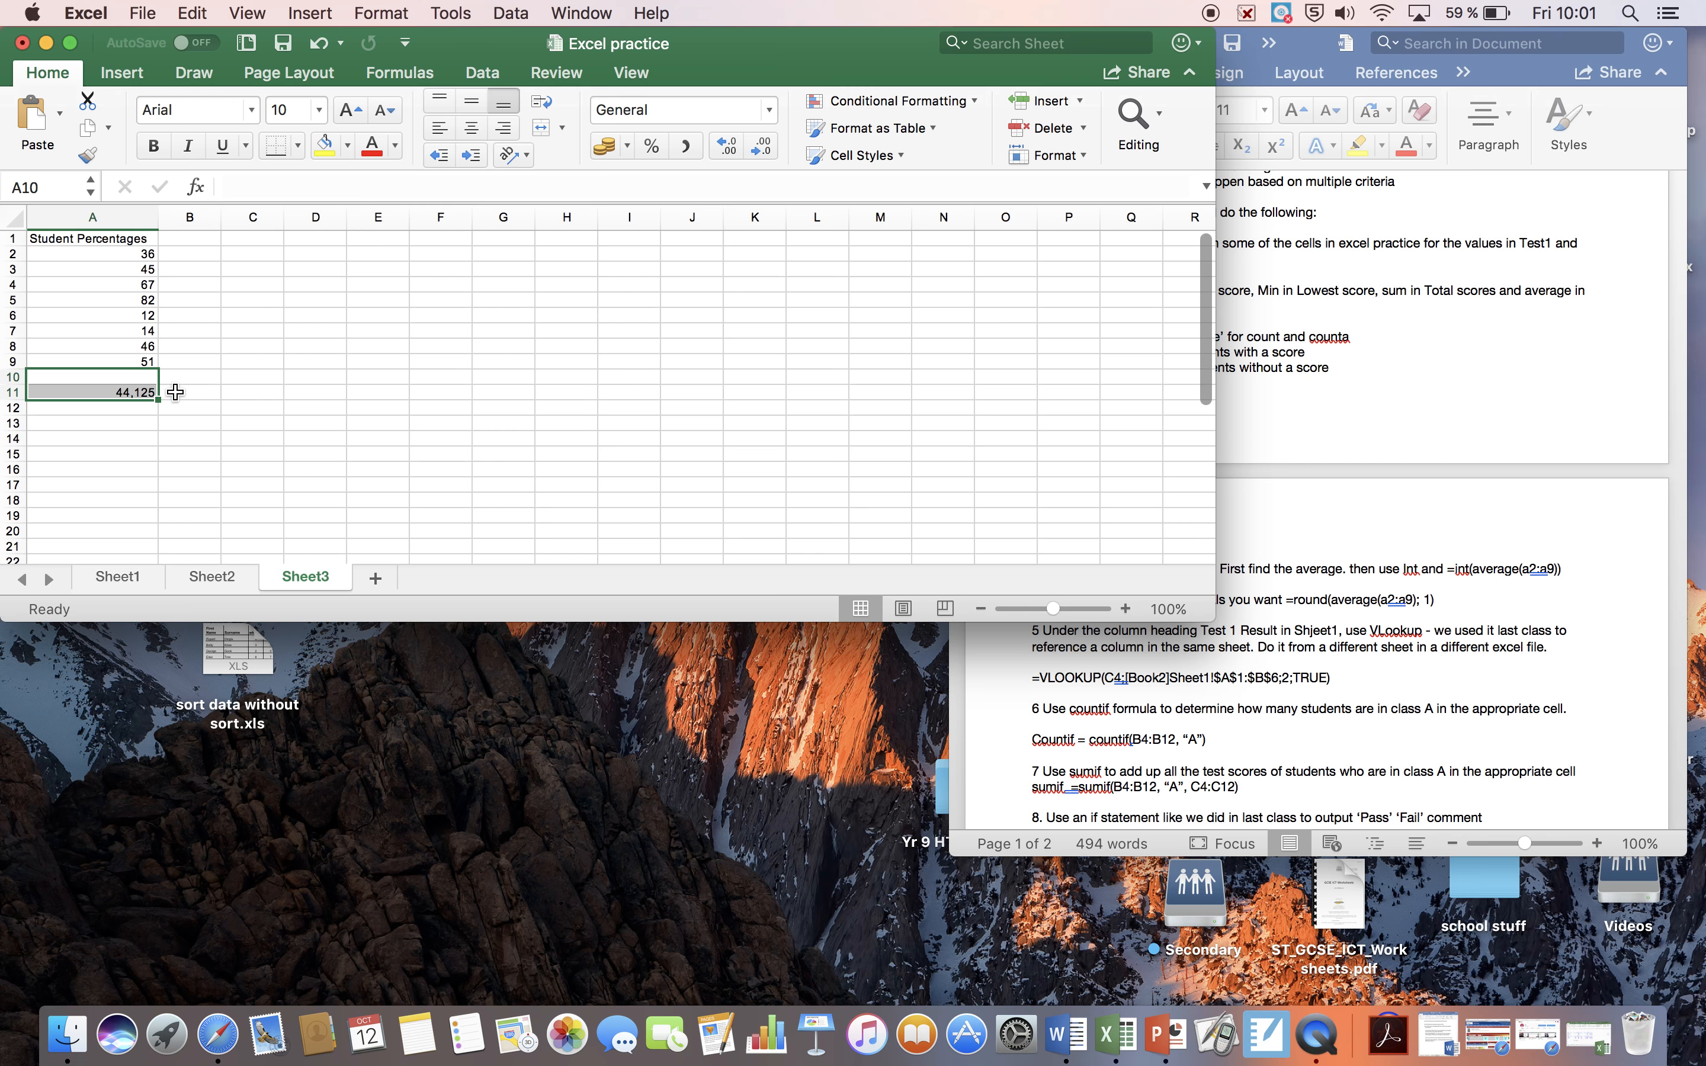
click(151, 393)
click(416, 187)
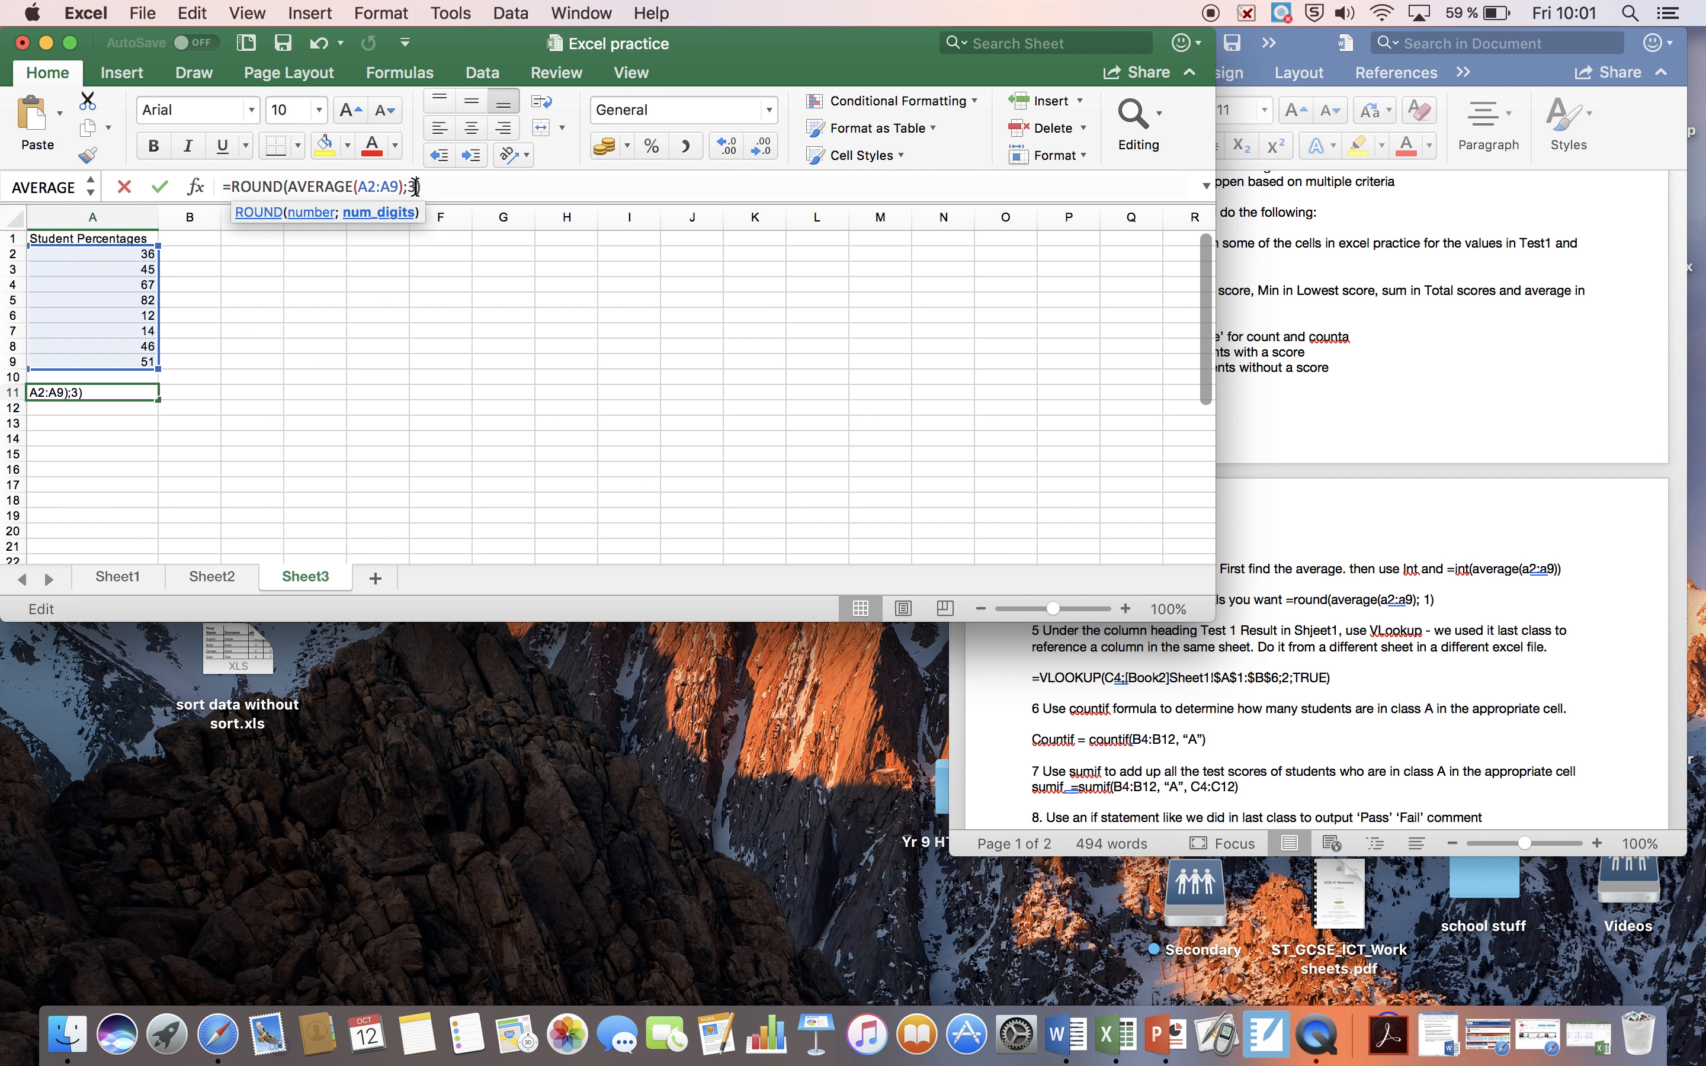
key(BackSpace)
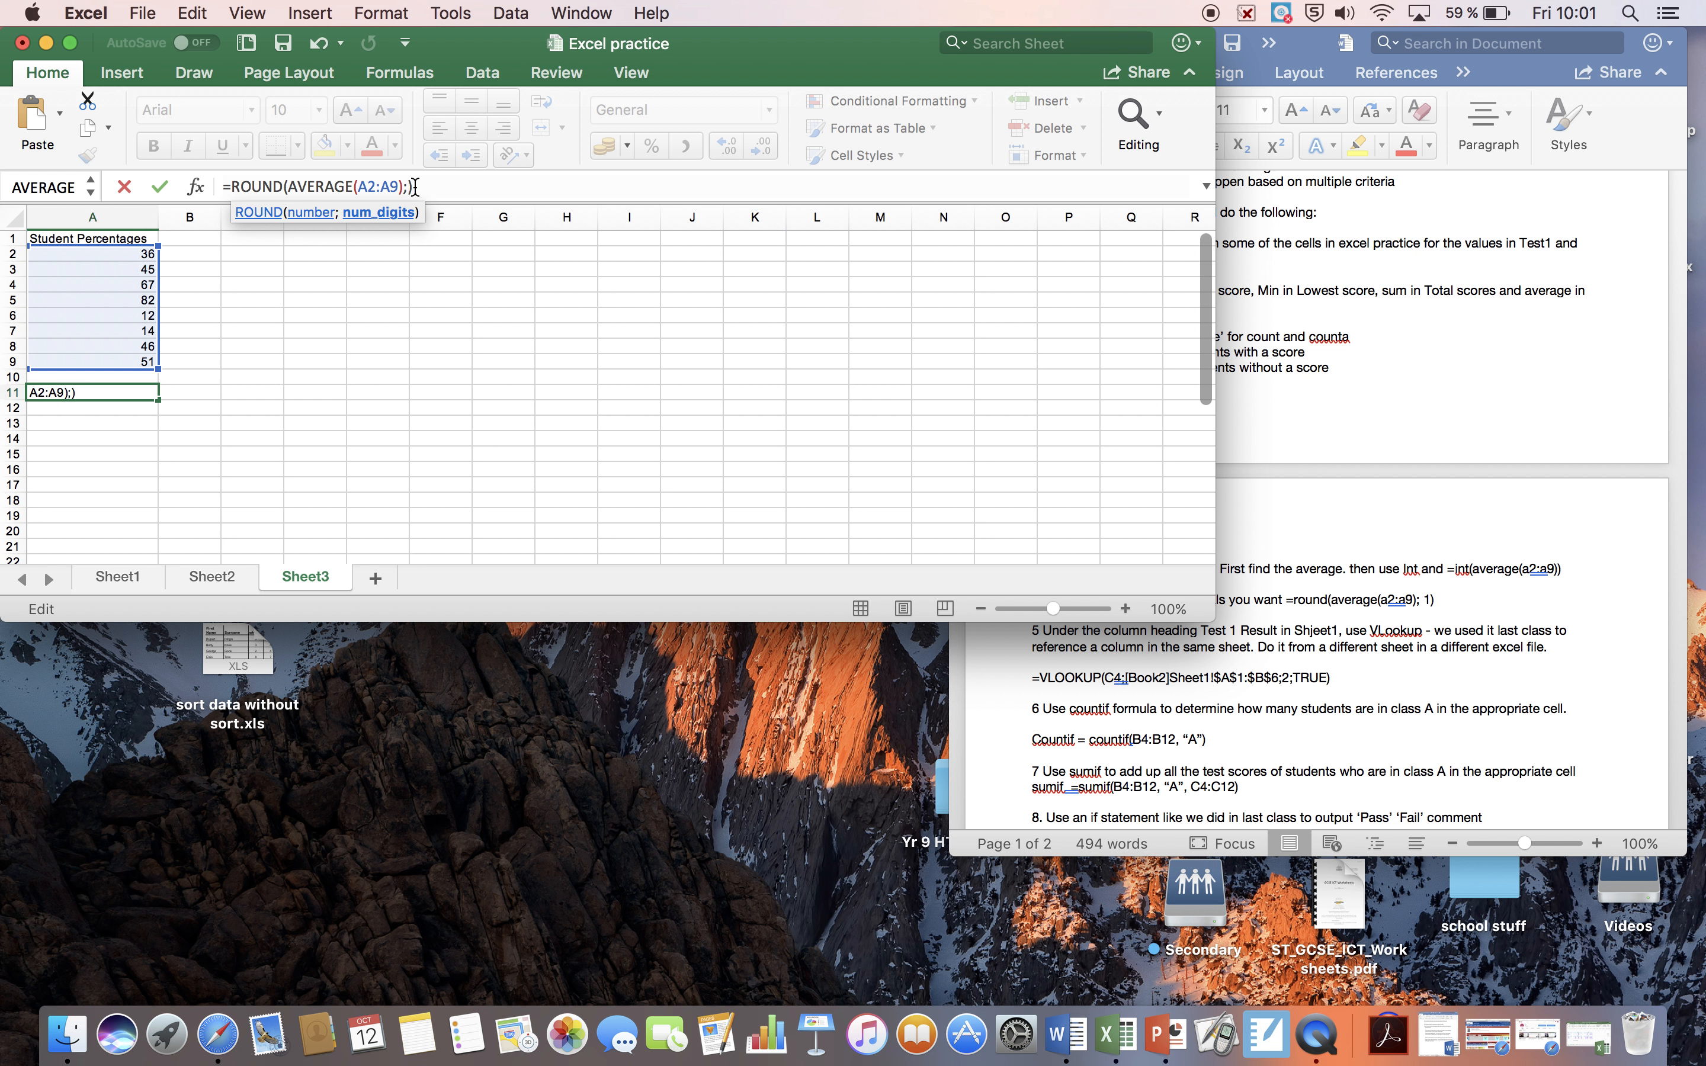
text(1)
click(447, 184)
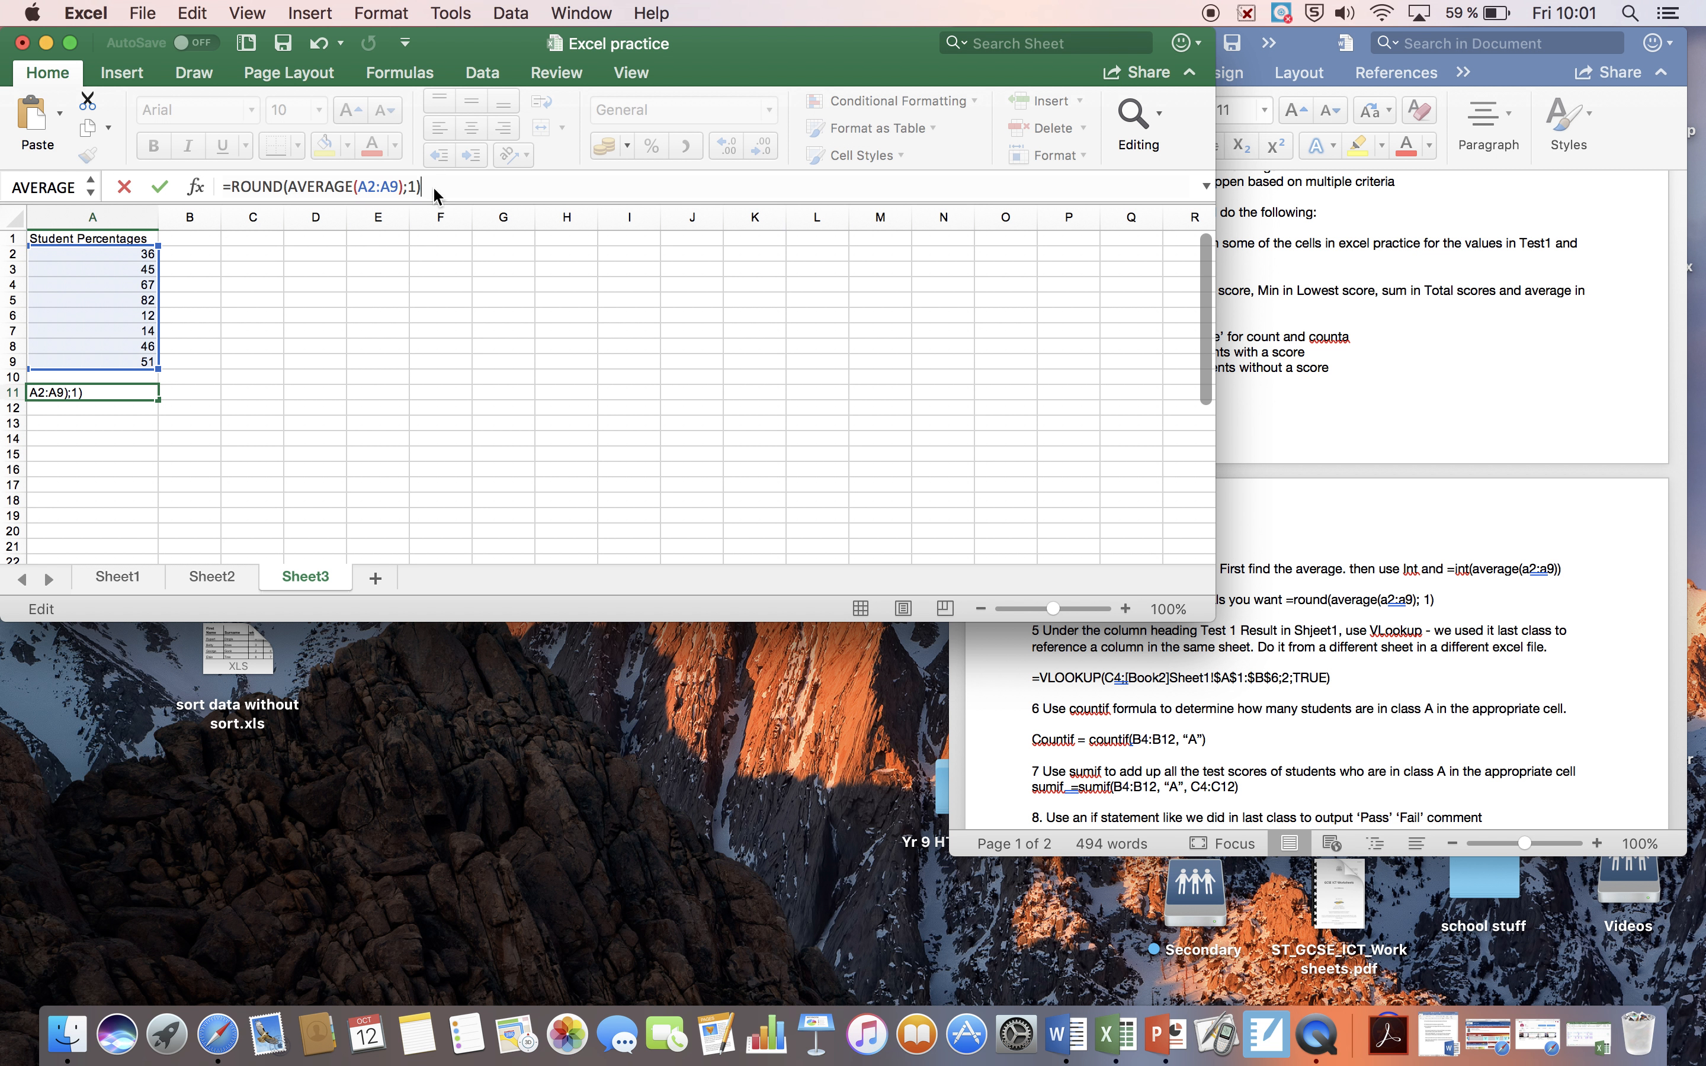
key(Return)
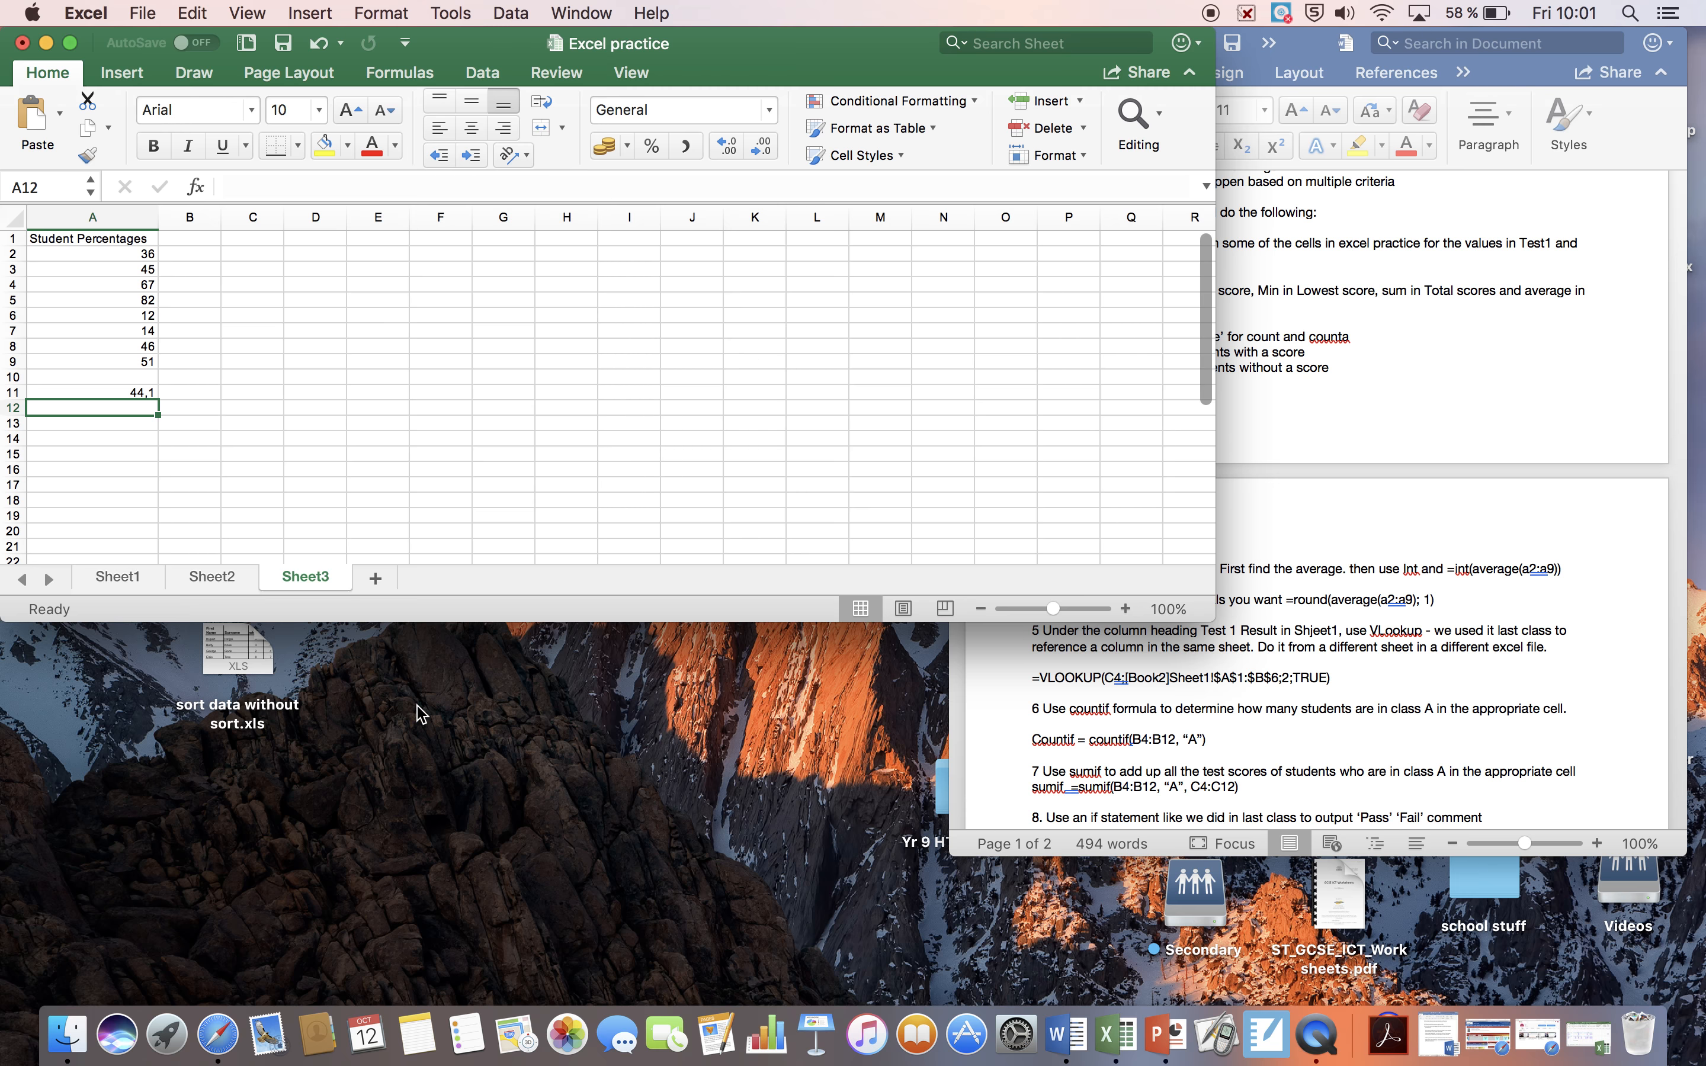
Step: Switch to QuickTime Player, quit it and name the unsaved screen recording "Excel practice prt 1 yr 10.mov" for saving on the Desktop
click(1316, 1036)
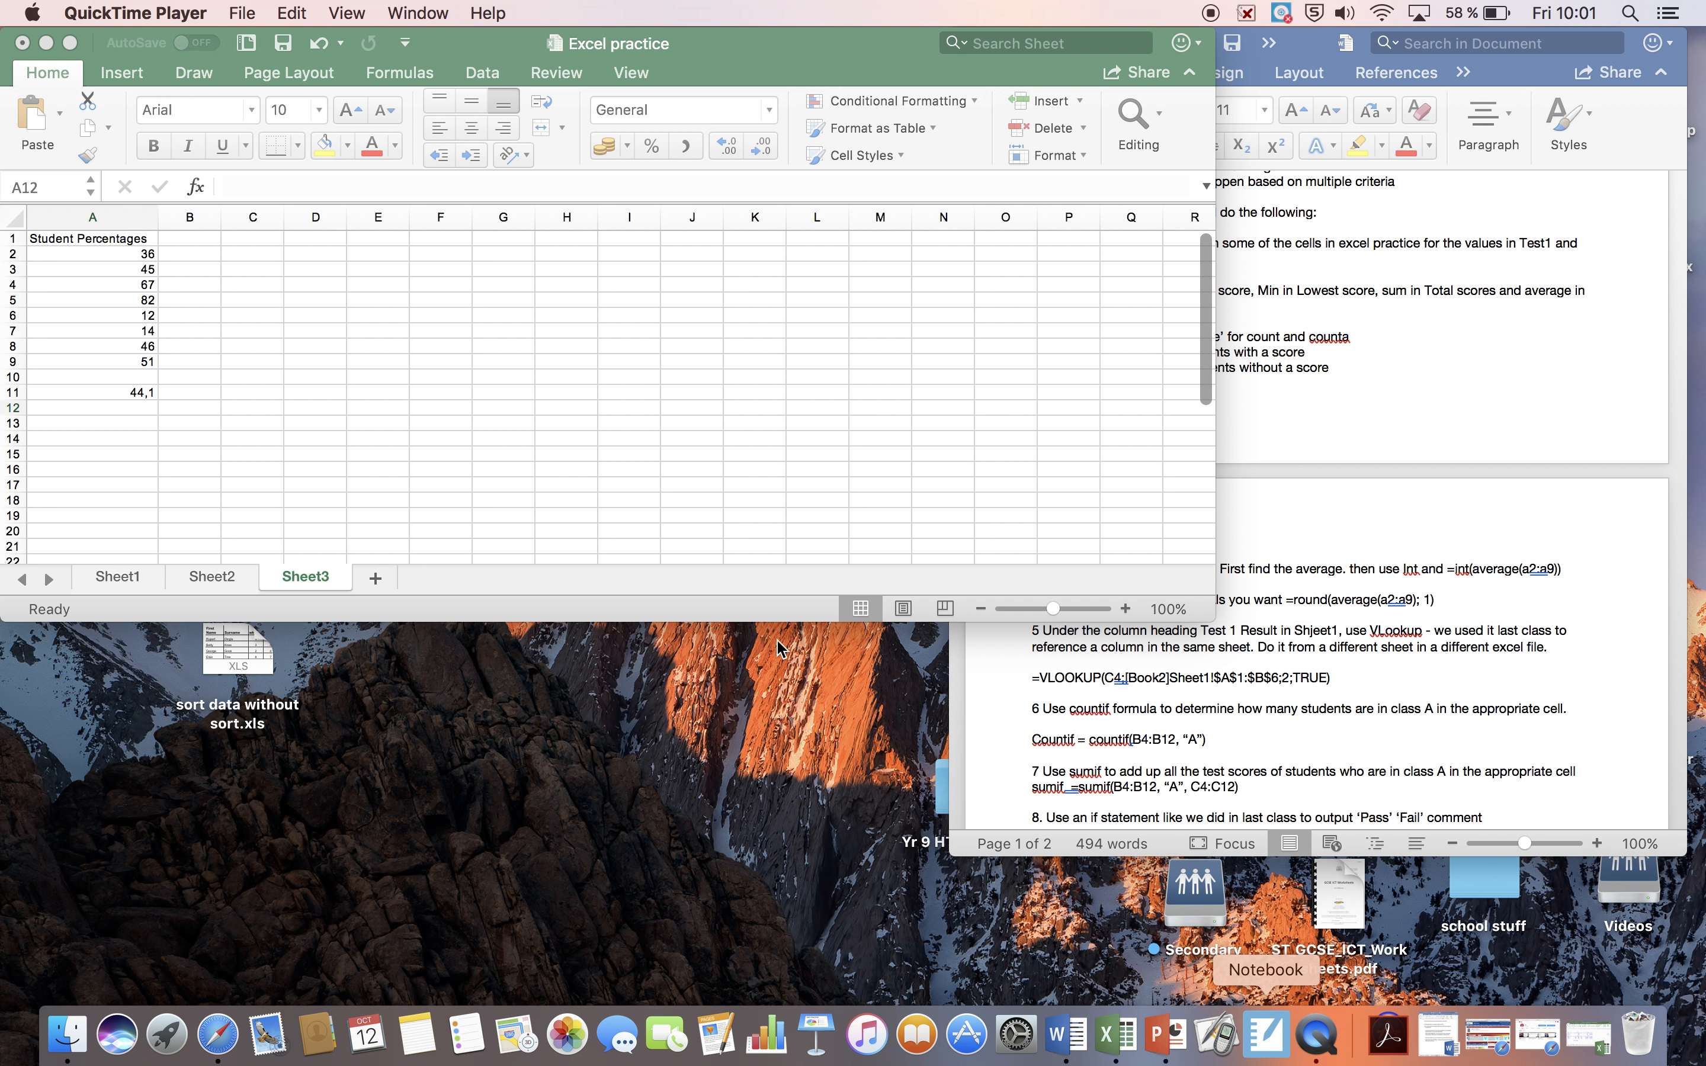
click(175, 13)
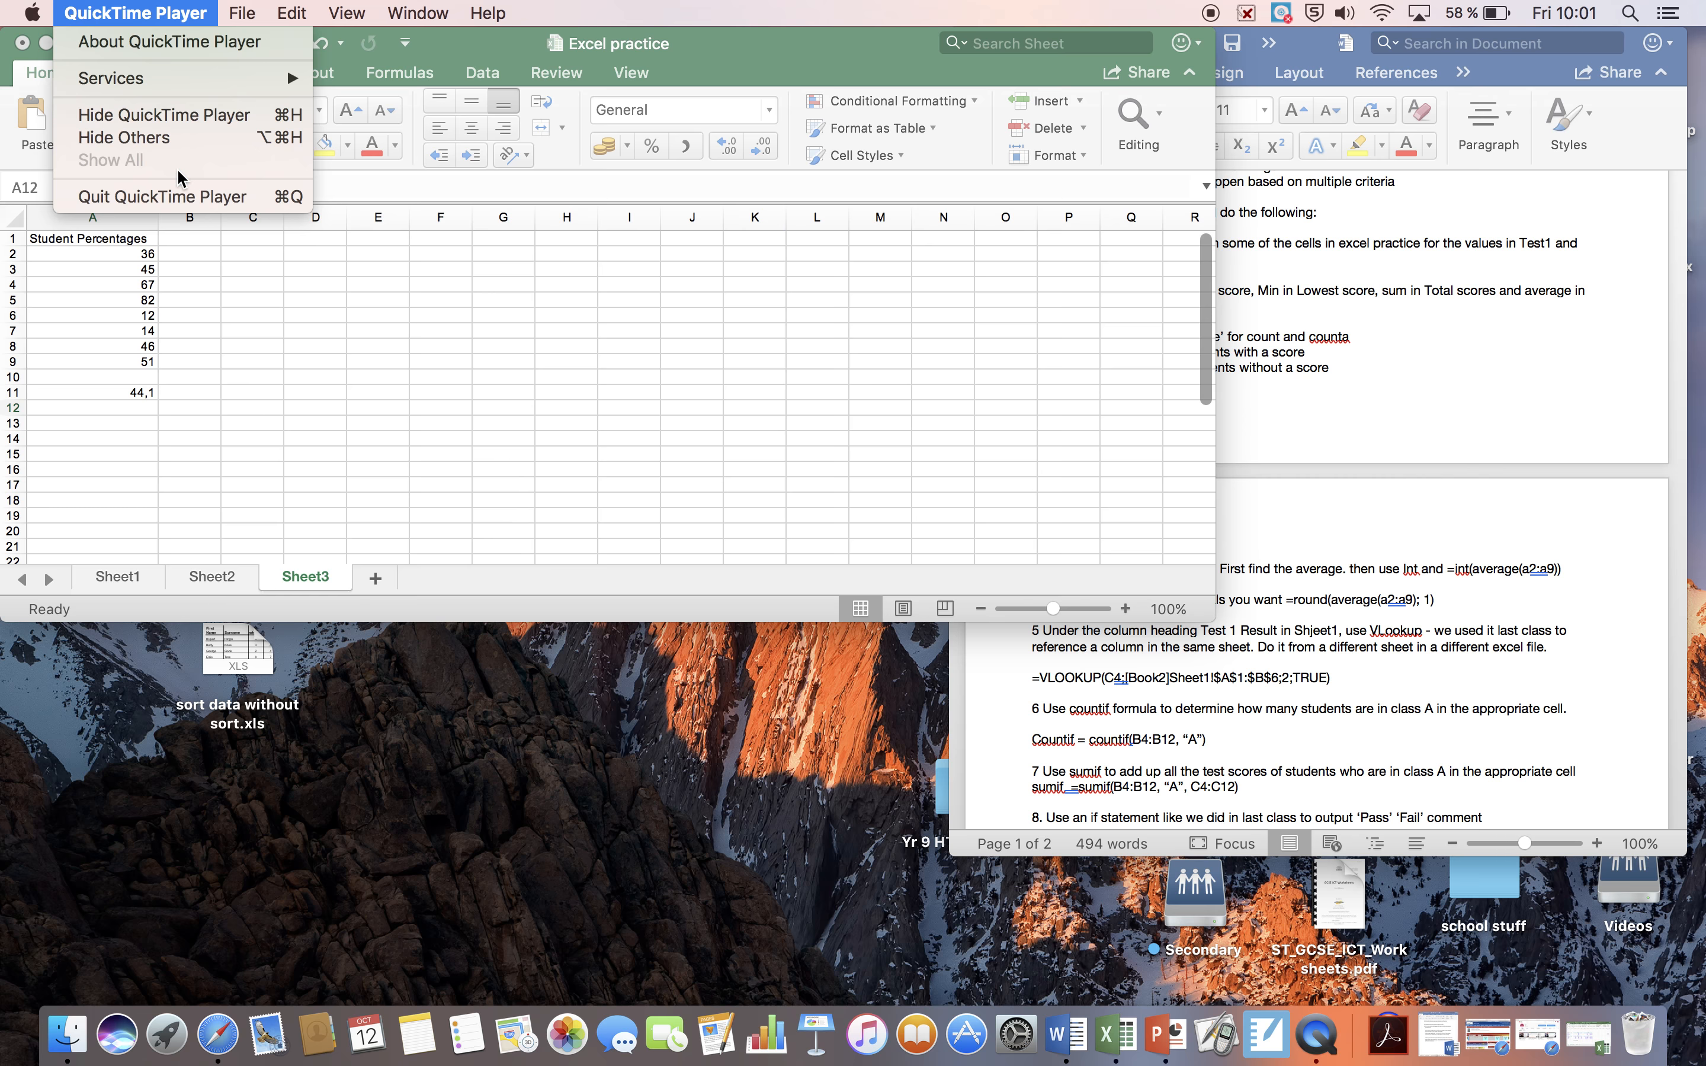
click(181, 196)
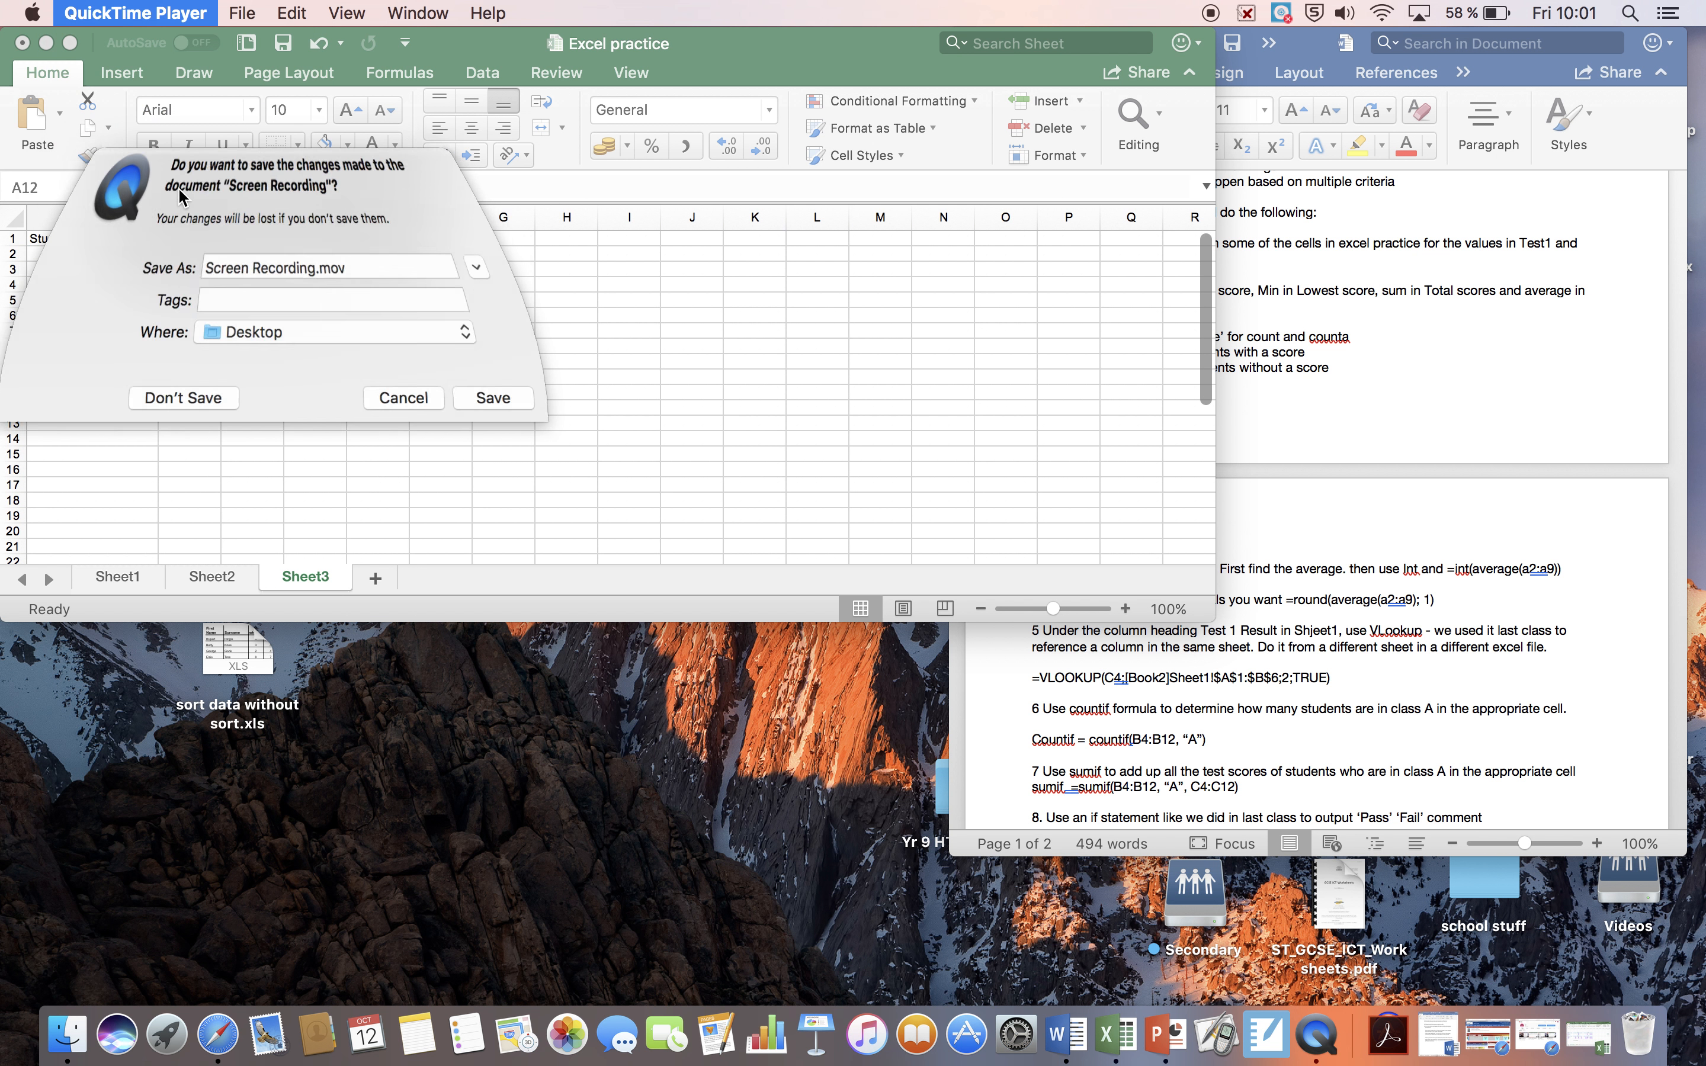
text(Excel pra)
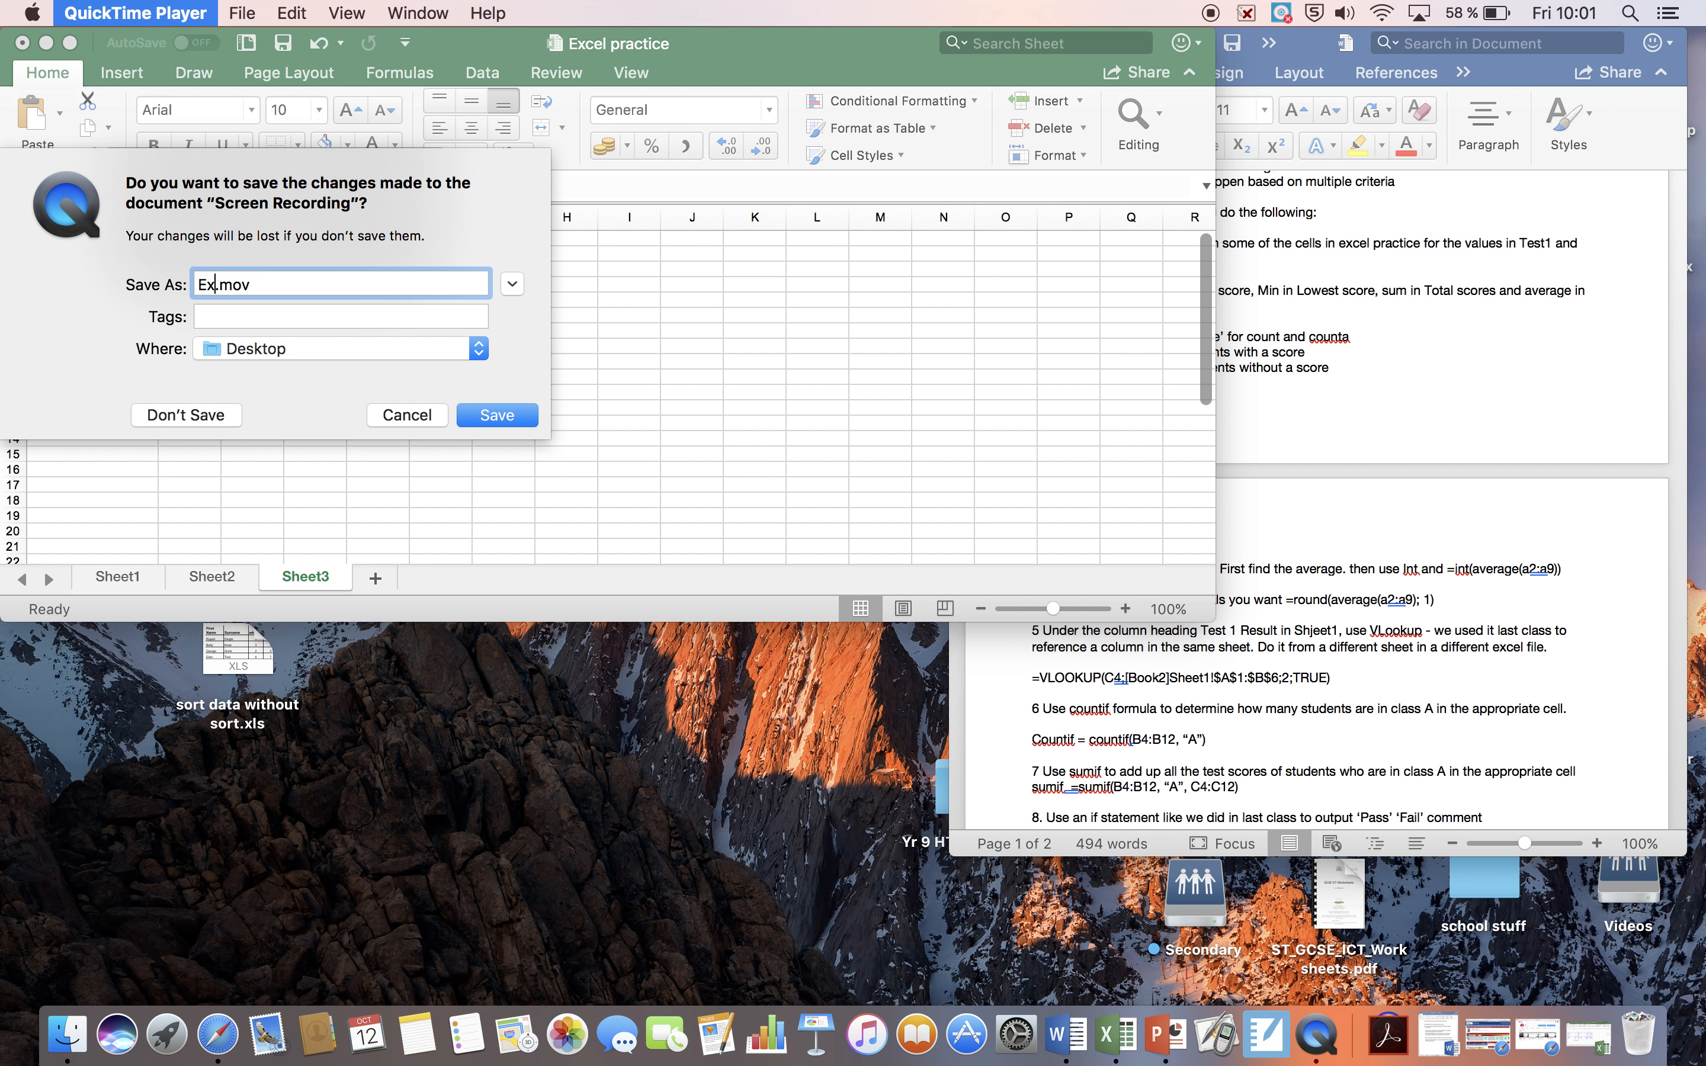
text(ctice prt 1 yr 10)
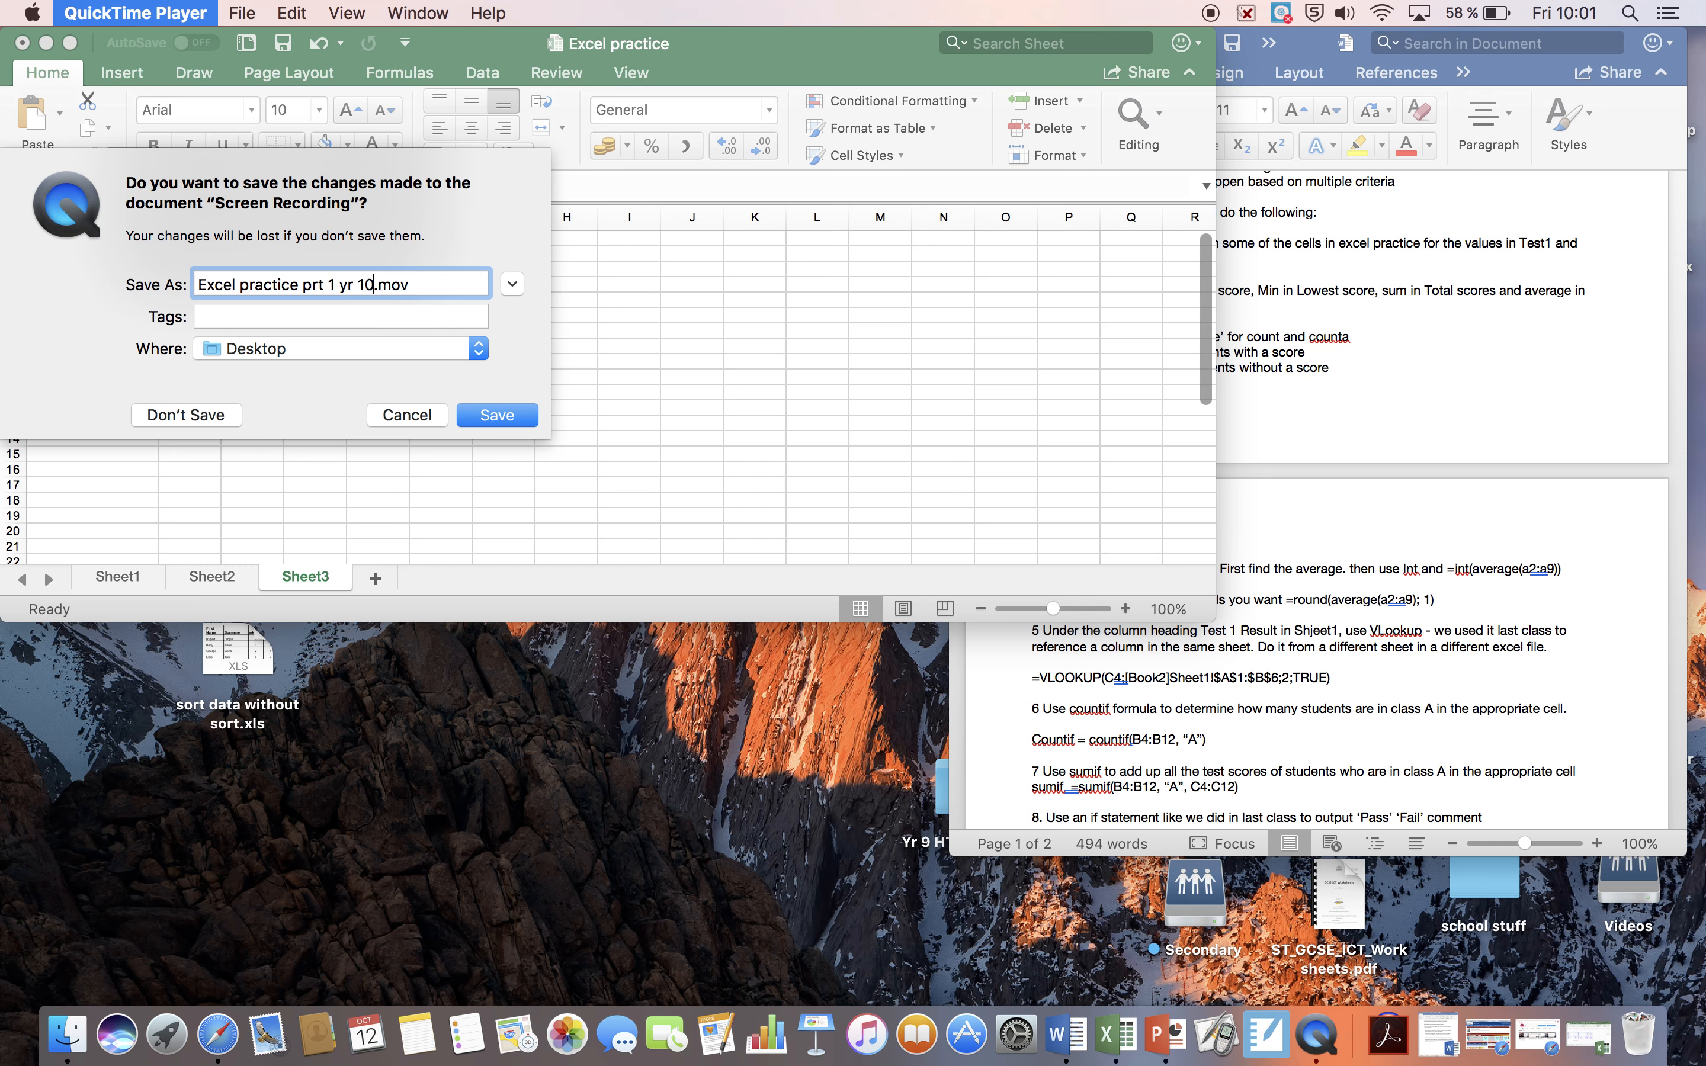